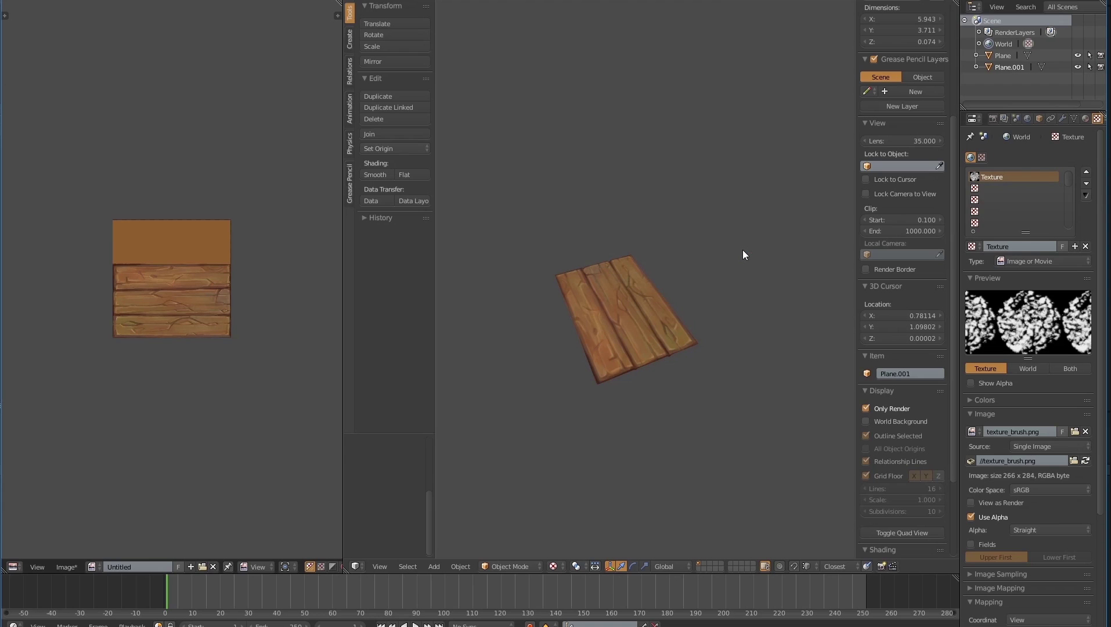
- Examine the finished painted wood plank model from several angles, checking its painted surface and its mesh geometry
middle_click_drag(742, 250, 587, 232)
right_click(648, 331)
key("Tab")
scroll(650, 251, "up", 2)
left_click_drag(583, 230, 582, 225)
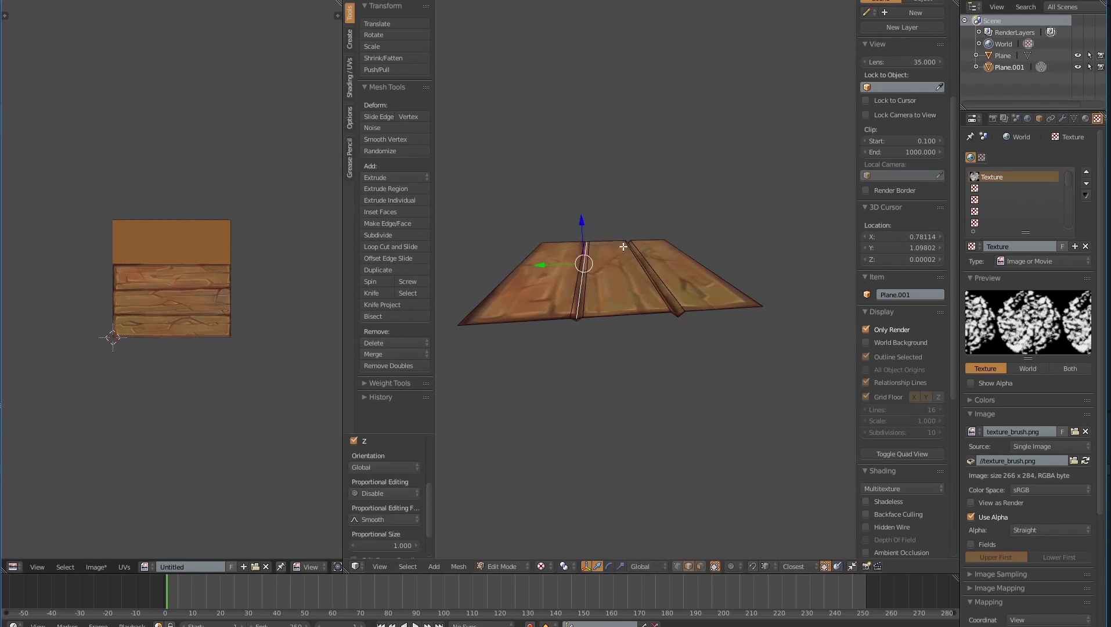
key("Tab")
scroll(659, 264, "down", 1)
middle_click_drag(658, 264, 663, 340)
key("a")
scroll(722, 262, "down", 5)
scroll(692, 311, "up", 5)
scroll(664, 342, "down", 2)
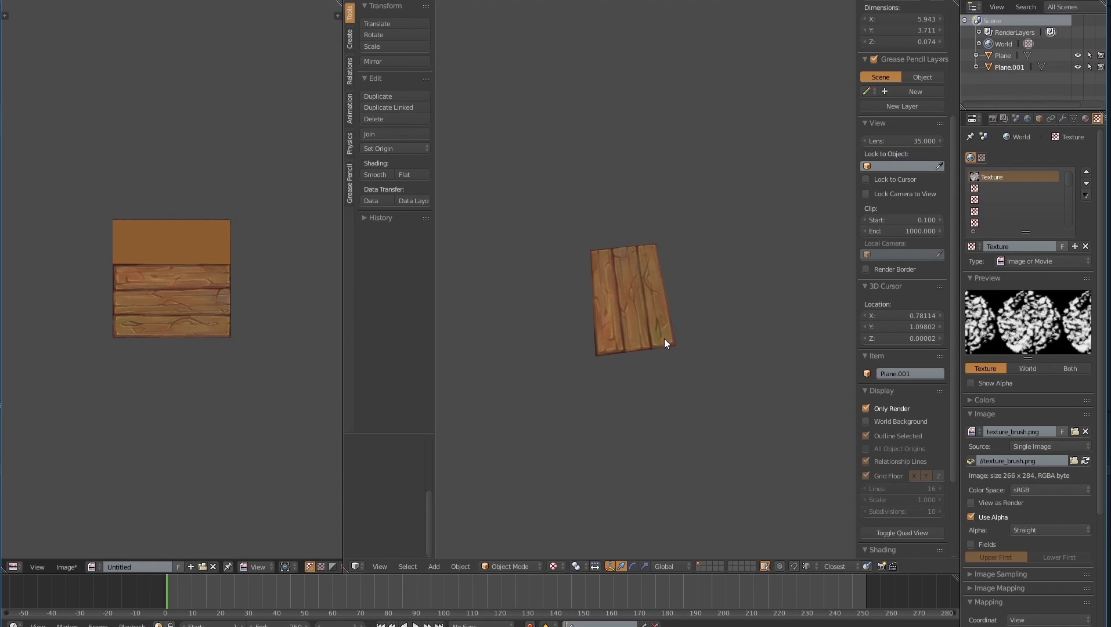
scroll(661, 338, "up", 1)
middle_click_drag(634, 336, 700, 339, "shift")
scroll(700, 340, "up", 2)
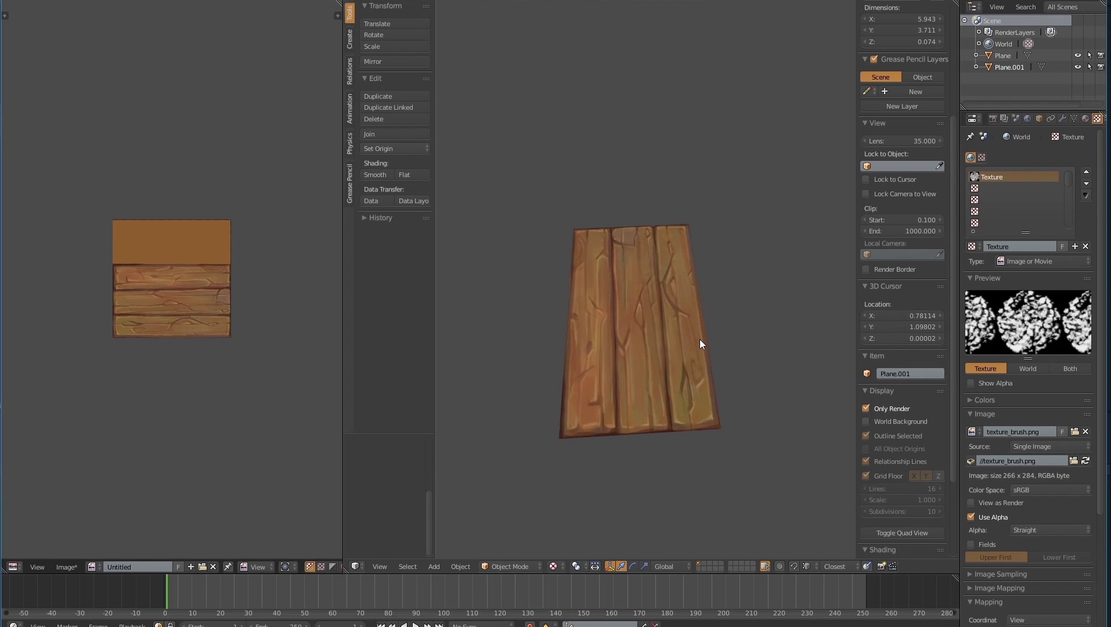
scroll(700, 340, "down", 2)
middle_click_drag(699, 339, 675, 347)
right_click(682, 348)
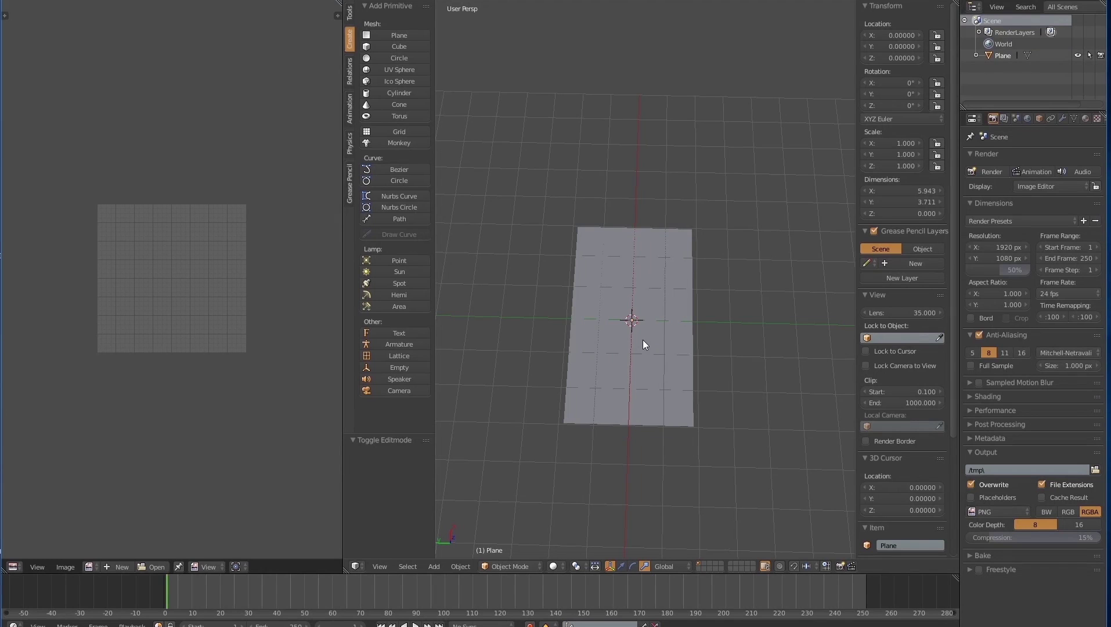
- Create a new 1024 × 1024 px image filled with an orange-brown colour for the plane's UVs
middle_click_drag(635, 310, 656, 351)
key("Tab")
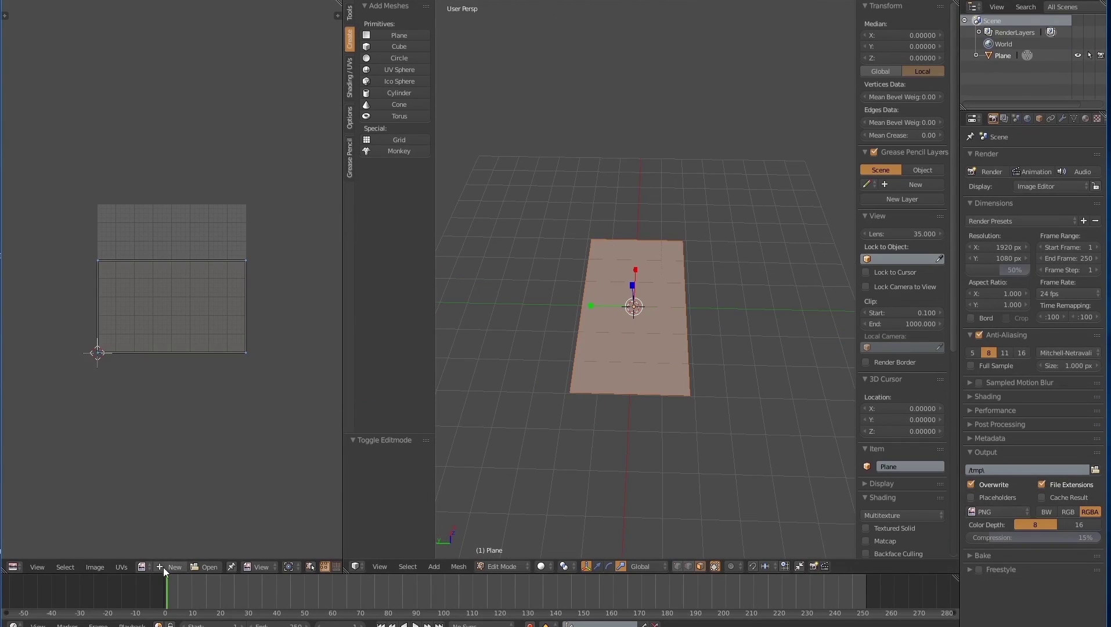
left_click(163, 567)
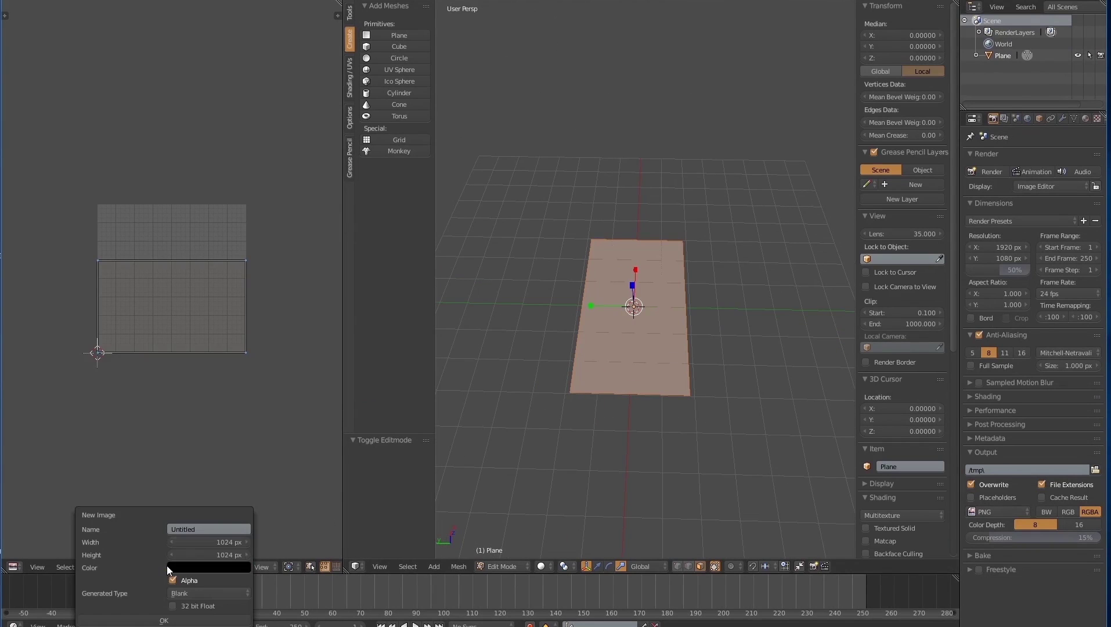
left_click(198, 568)
left_click(196, 441)
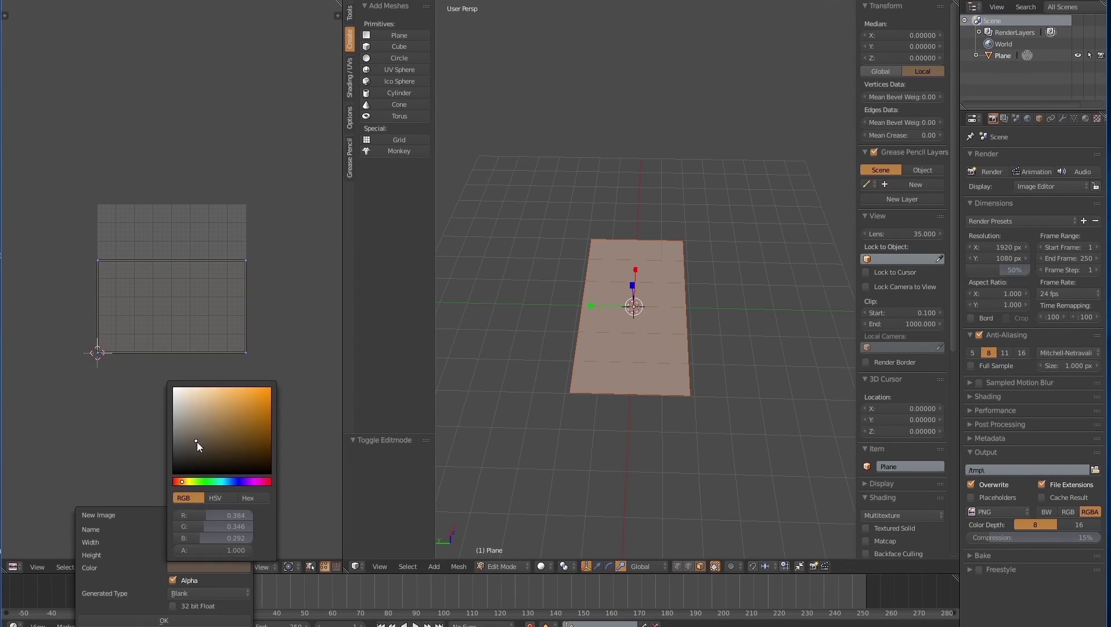
left_click(233, 450)
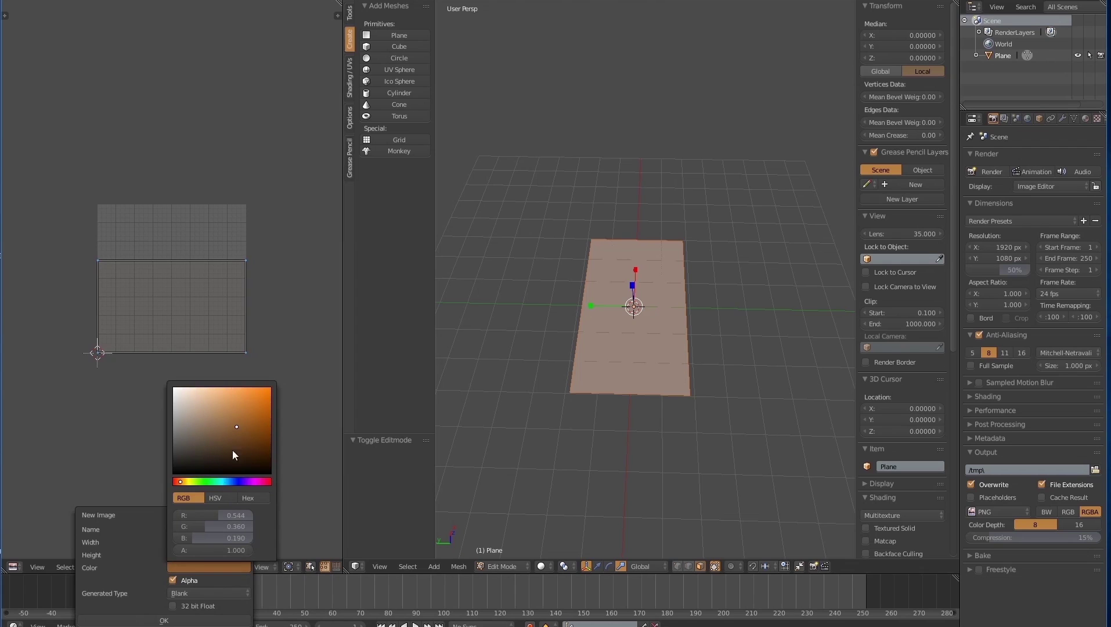
left_click(184, 621)
key("Tab")
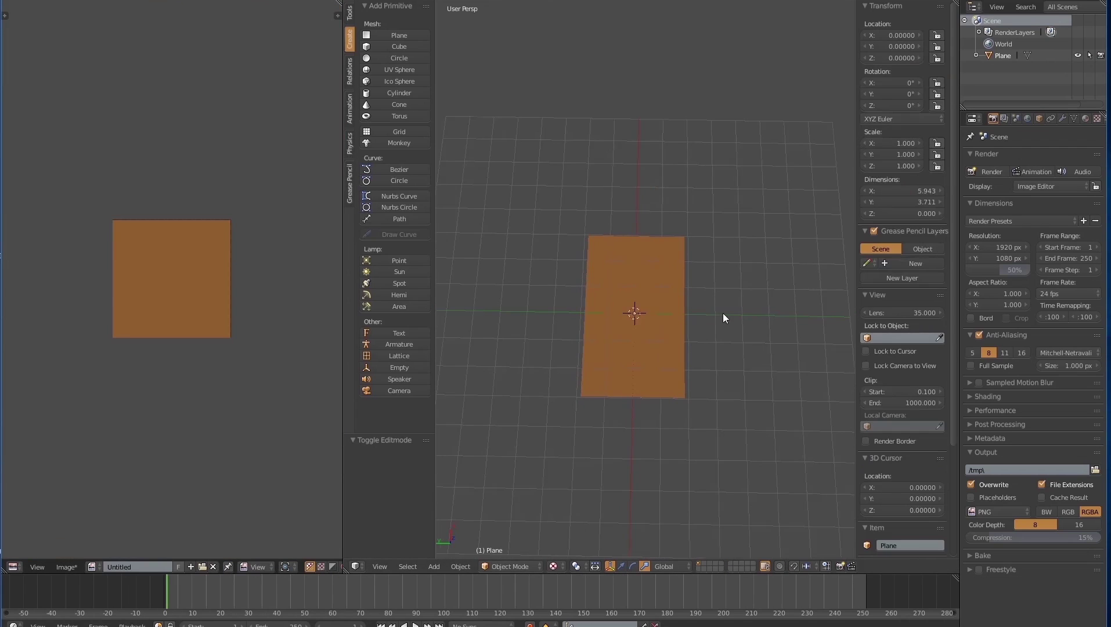
- Limit the 3D viewport display to rendered objects with Only Render, hiding the grid and other overlays
scroll(743, 319, "up", 4)
middle_click_drag(763, 330, 801, 316)
scroll(813, 316, "down", 4)
scroll(897, 360, "down", 4)
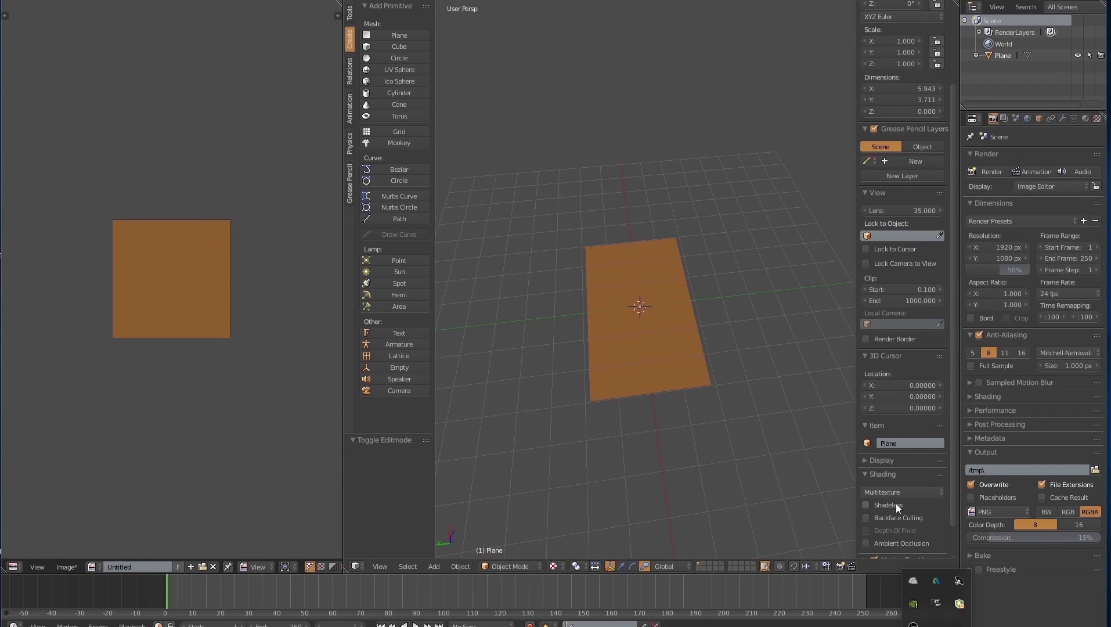
middle_click_drag(734, 376, 852, 456)
left_click(901, 460)
left_click(876, 478)
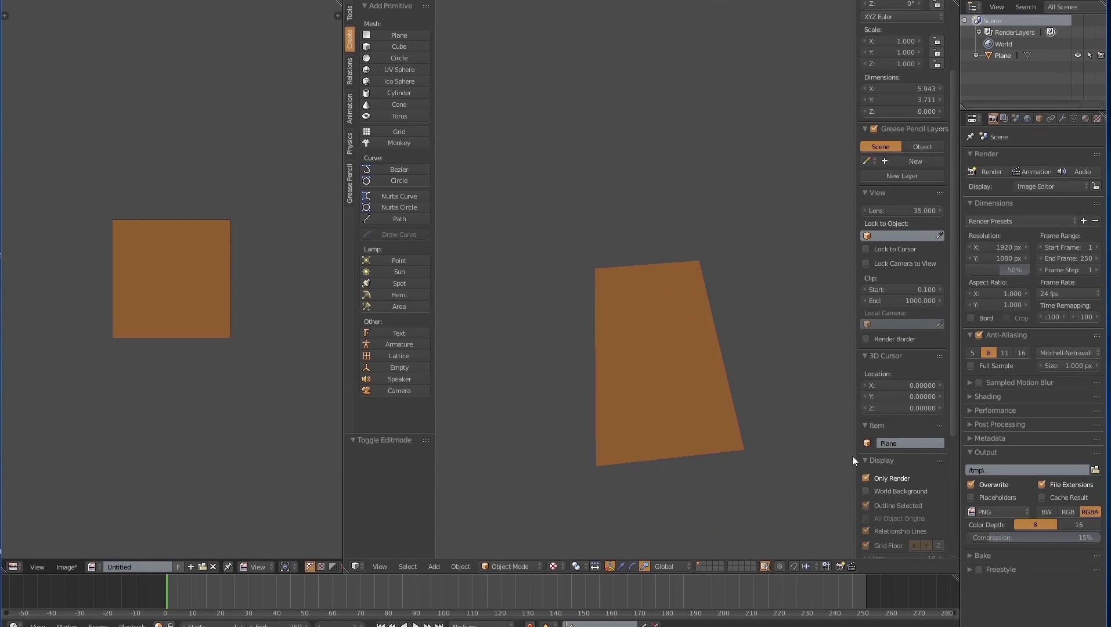
- Put the plane in Texture Paint mode with Image as the painting mode and Untitled as the canvas image
scroll(865, 464, "down", 3)
mouse_move(755, 437)
middle_mouse_down()
mouse_move(742, 405)
mouse_move(699, 397)
mouse_move(680, 317)
middle_mouse_up()
key("Tab")
left_click(541, 462)
left_click(350, 37)
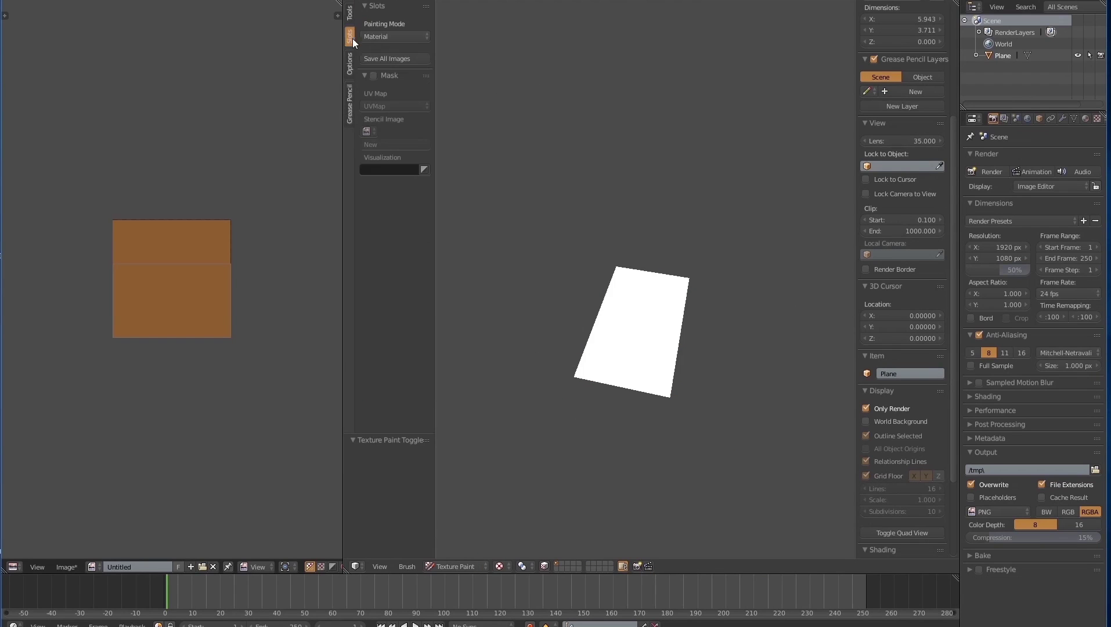
left_click(374, 36)
left_click(389, 63)
left_click(366, 66)
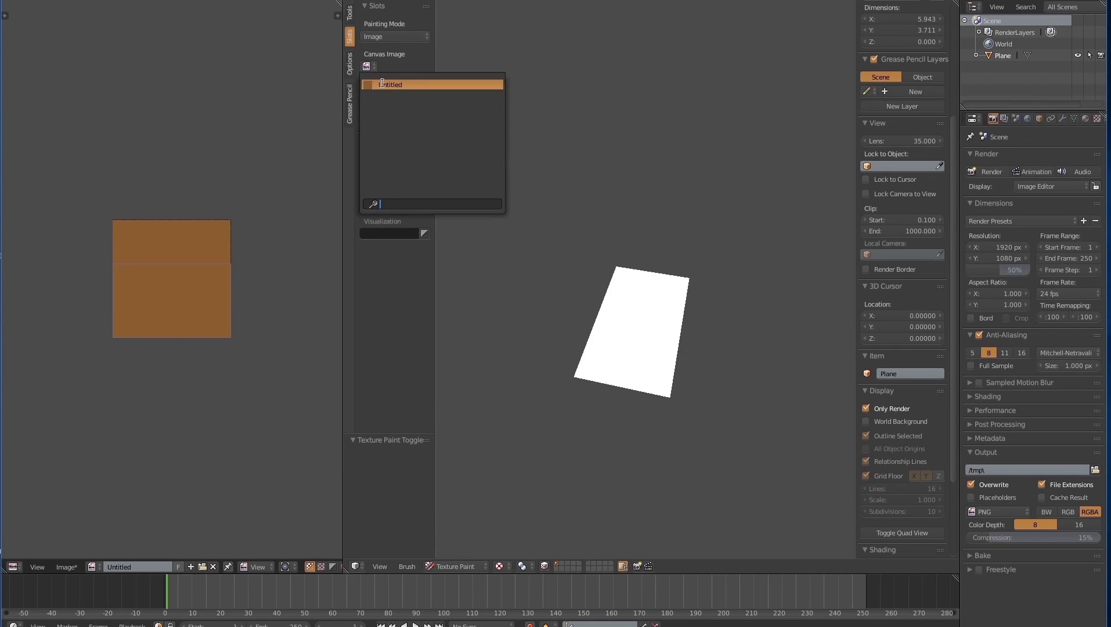
left_click(386, 82)
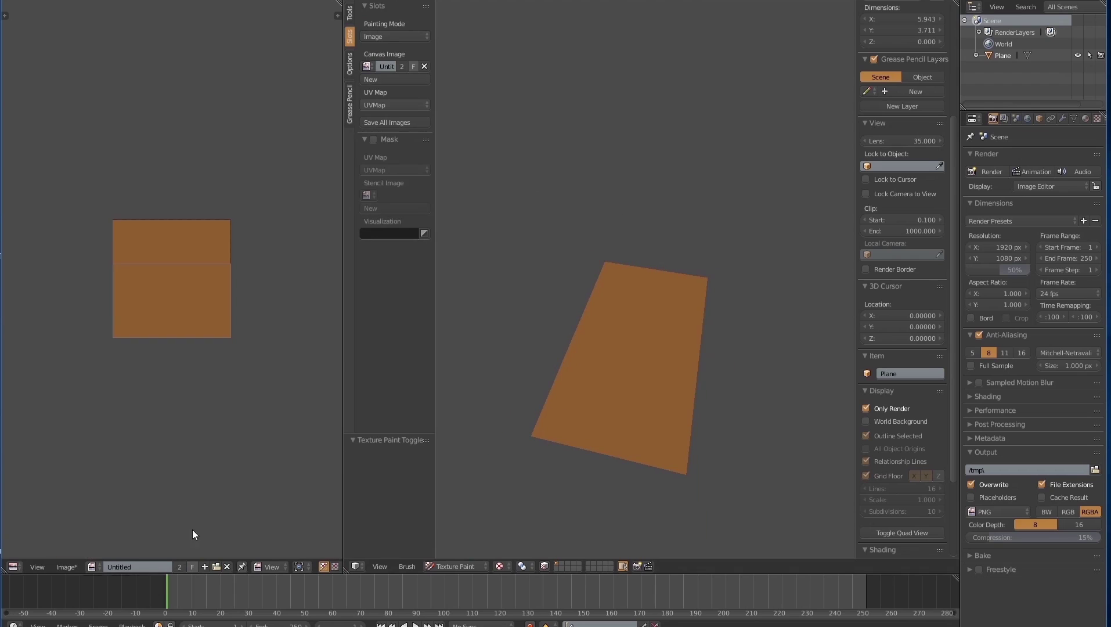
- Save the canvas image to the Desktop folder as wood_Dif
left_click(65, 566)
left_click(114, 473)
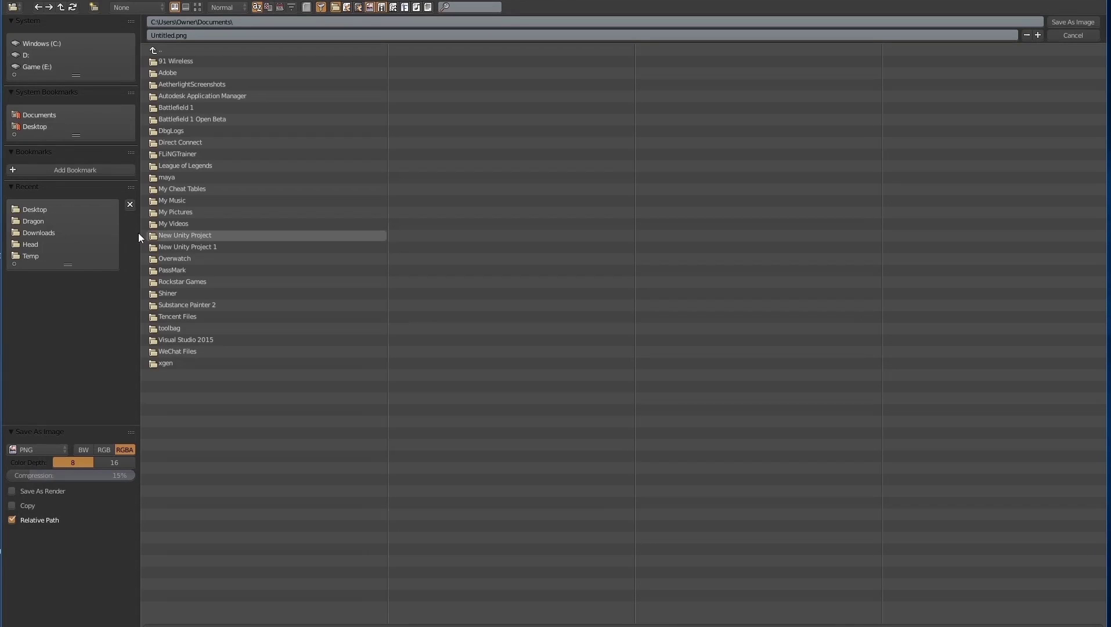
left_click(197, 7)
left_click(34, 209)
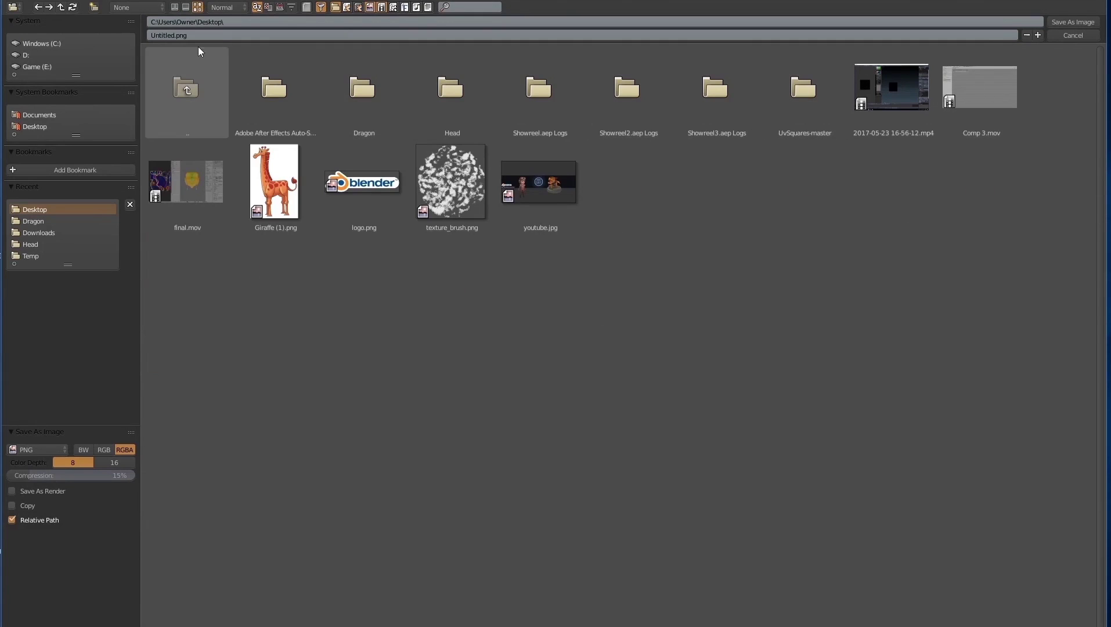
left_click(219, 36)
type("wood_Dif")
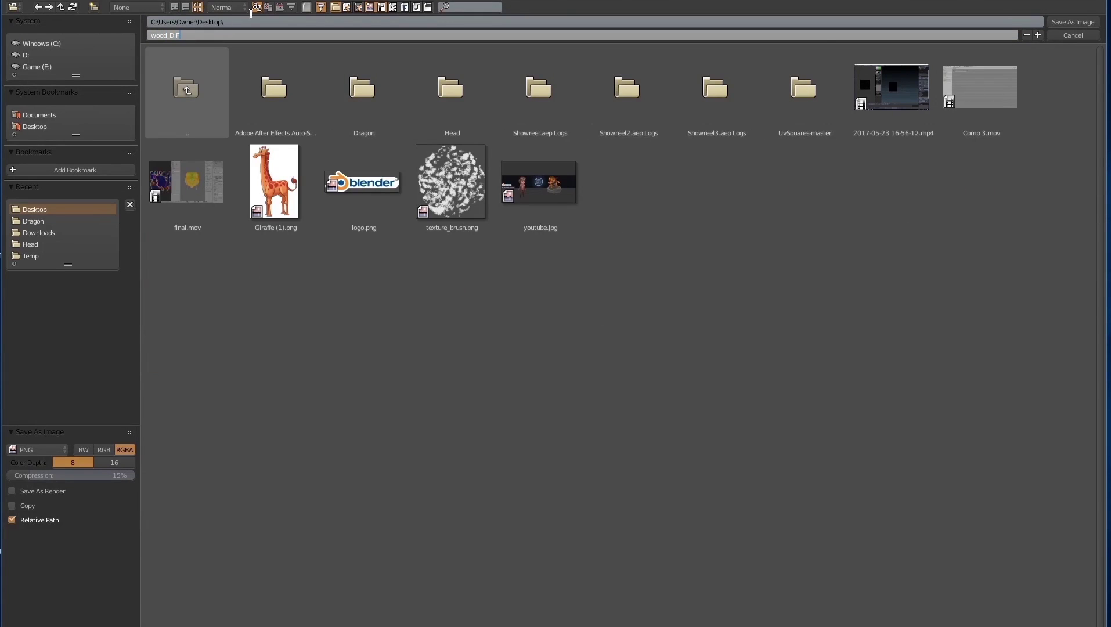
left_click(1070, 21)
key("alt+s")
- Give the paint brush a fuller falloff curve and expand its texture settings
scroll(689, 364, "down", 3)
middle_click_drag(689, 364, 707, 374)
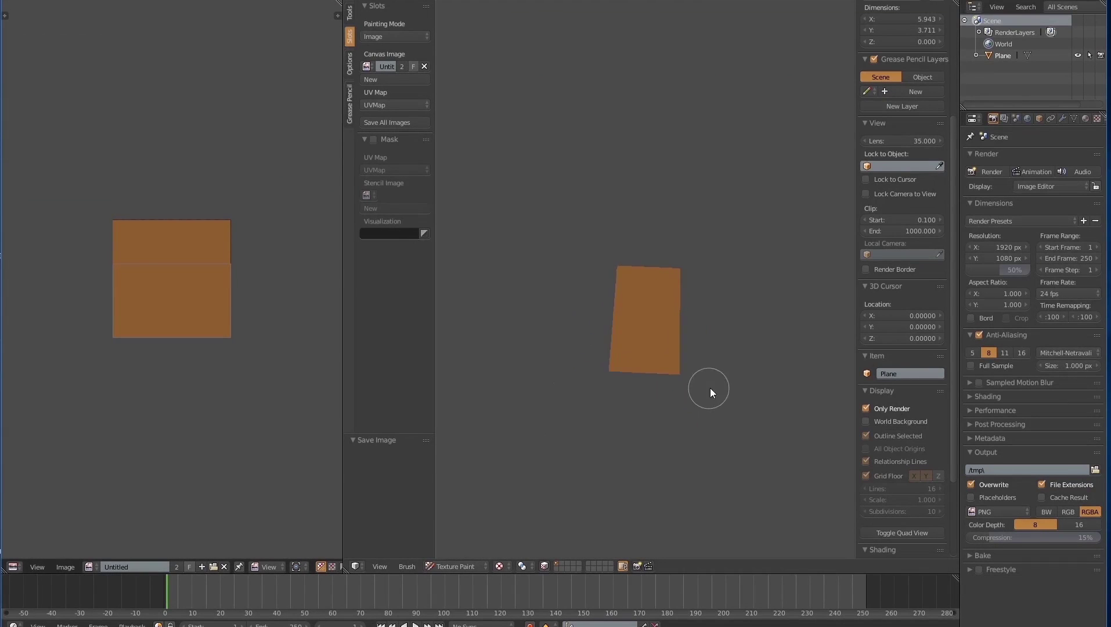
middle_click_drag(580, 273, 507, 341, "shift")
left_click(350, 12)
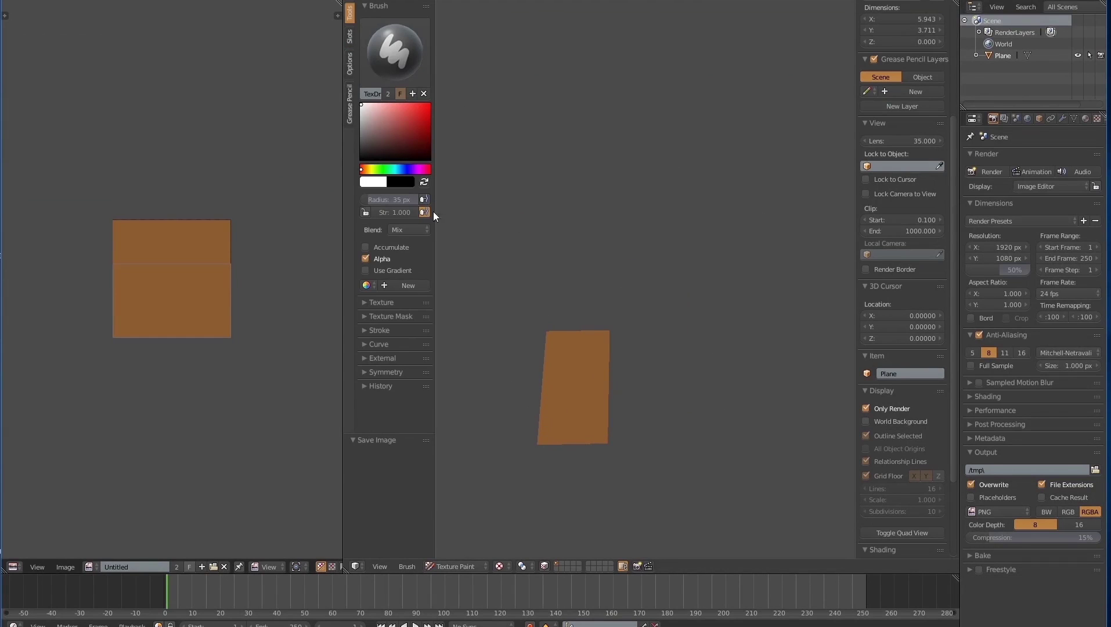
left_click(418, 345)
scroll(401, 361, "down", 4)
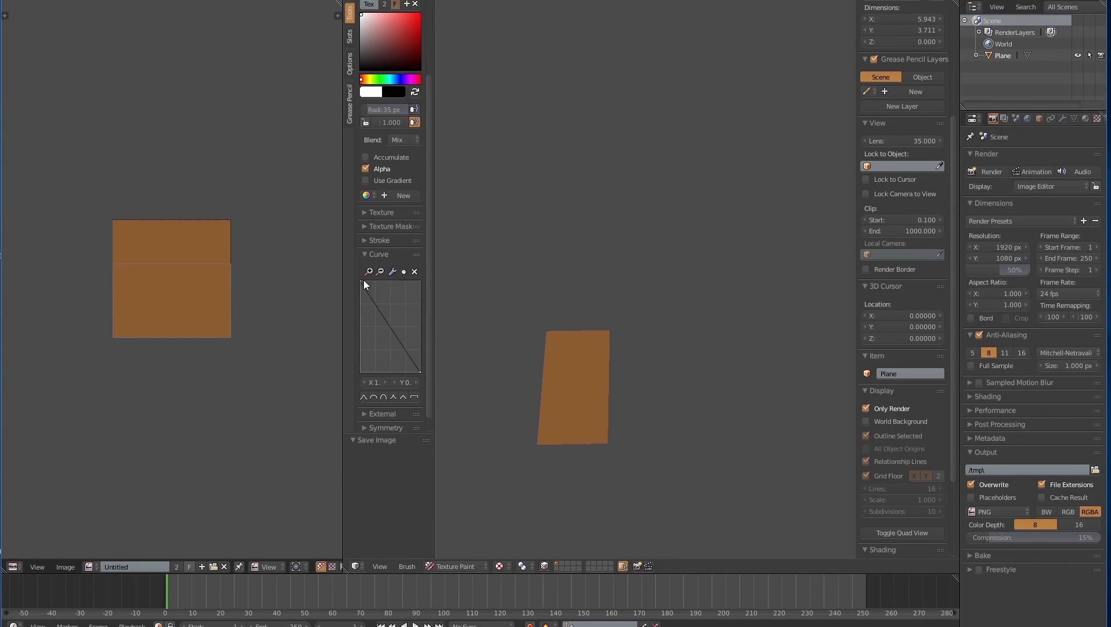
left_click(409, 212)
scroll(421, 181, "down", 4)
scroll(429, 187, "up", 1)
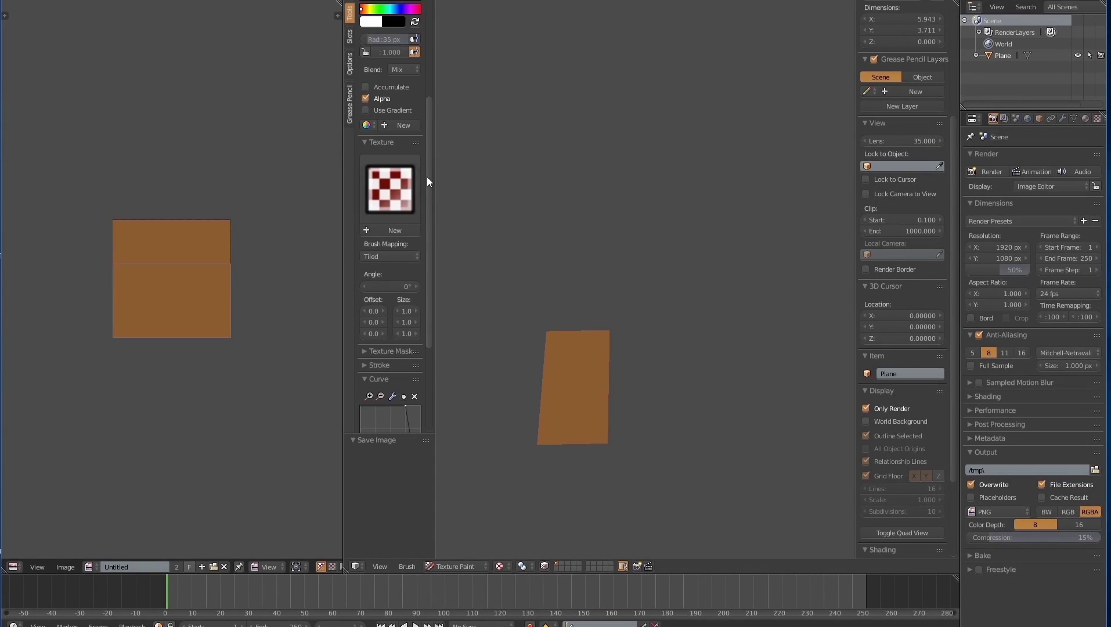
- Create a new texture and load texture_brush.png from the Desktop as its image
left_click(1097, 118)
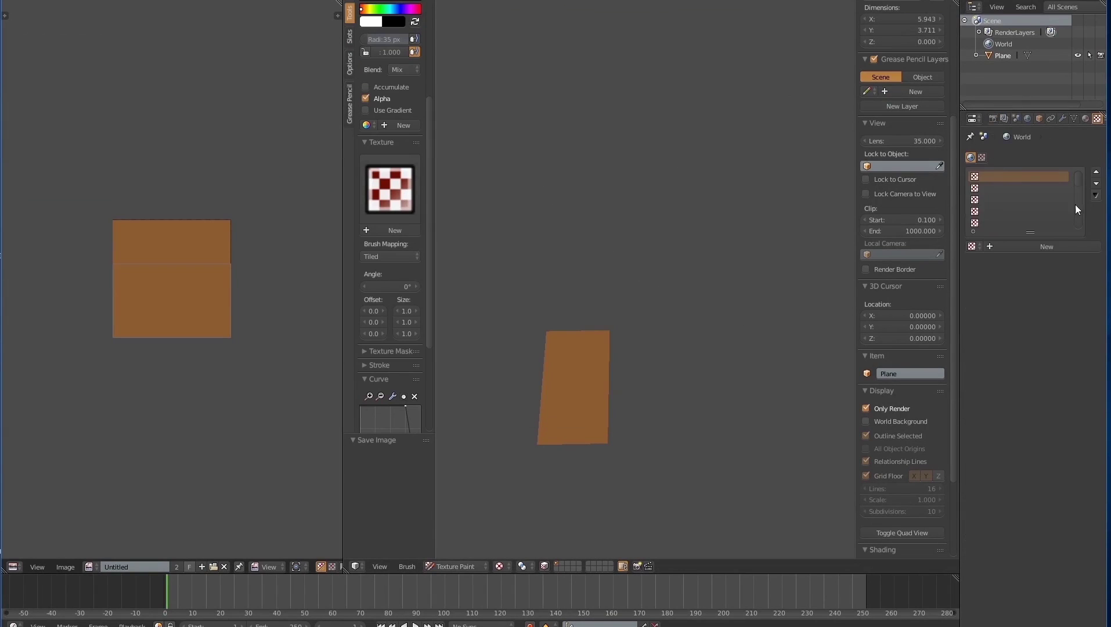
left_click(1054, 246)
left_click(1065, 434)
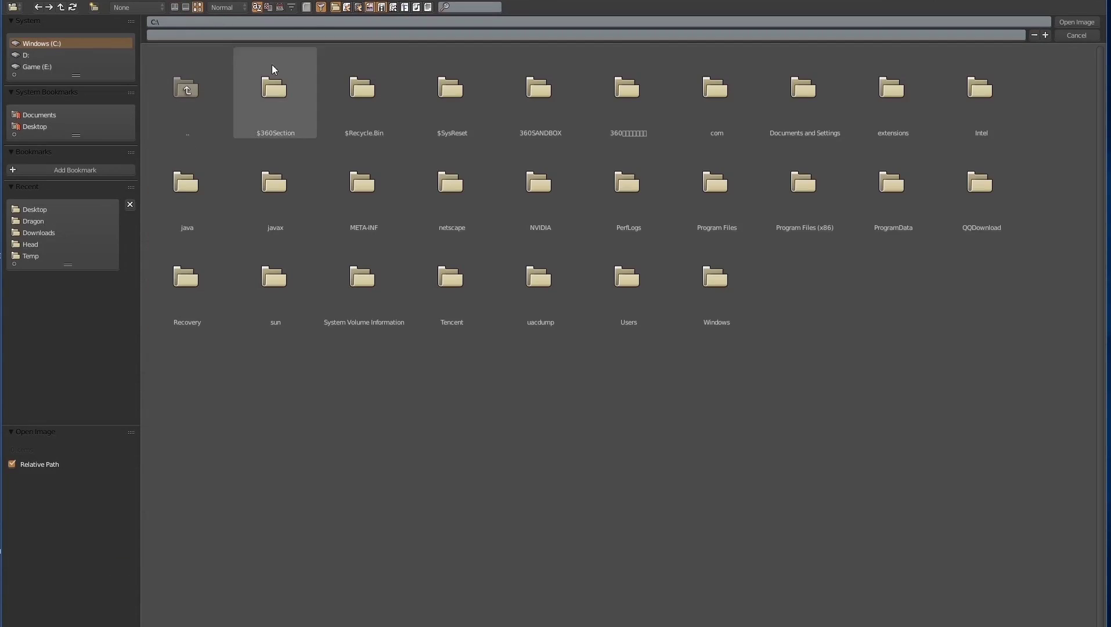
left_click(34, 126)
left_click(454, 186)
left_click(1077, 22)
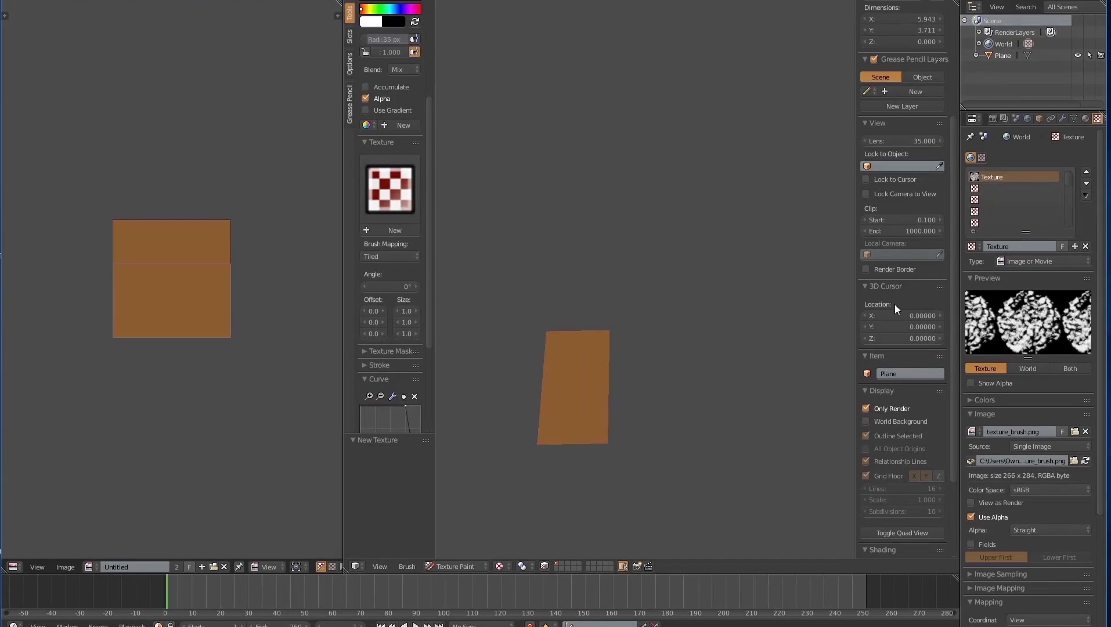
- Assign the texture_brush texture to the paint brush and set its brush mapping to View Plane
scroll(389, 261, "up", 3)
left_click(389, 290)
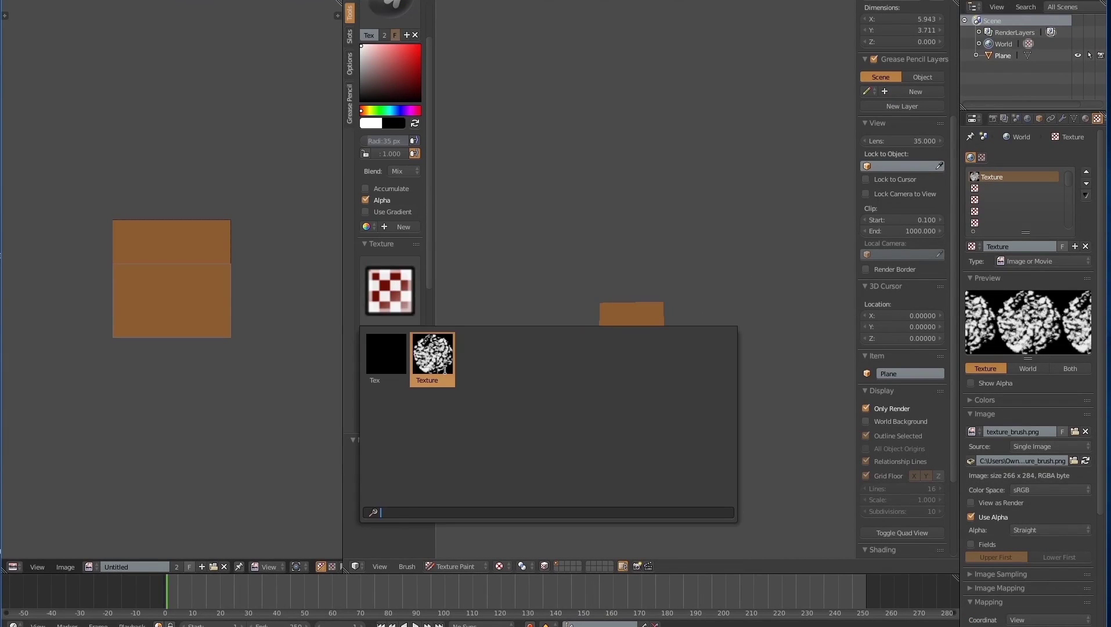
left_click(433, 358)
scroll(430, 281, "down", 5)
left_click(407, 258)
left_click(406, 245)
scroll(424, 291, "down", 1)
left_click(381, 284)
mouse_move(429, 267)
left_mouse_down()
mouse_move(436, 344)
mouse_move(442, 262)
left_mouse_up()
- Resize the textured brush, sample the plane's base colour, shift it toward red and paint the first mottling
key("f")
left_click(620, 305)
middle_click_drag(633, 371, 598, 273, "shift")
left_click_drag(430, 133, 441, 35)
key("s")
left_click(362, 167)
key("f")
left_click(614, 254)
mouse_move(604, 258)
left_mouse_down()
mouse_move(555, 252)
mouse_move(604, 302)
left_mouse_up()
- Sample the plane's colour, shift it toward yellow-green and paint mottled patches over the plane
mouse_move(604, 279)
middle_mouse_down("ctrl")
mouse_move(598, 370)
mouse_move(652, 141)
mouse_move(750, 148)
middle_mouse_up("ctrl")
middle_click_drag(751, 148, 637, 208, "ctrl")
key("s")
left_click(375, 167)
left_click_drag(398, 142, 382, 128)
left_click_drag(657, 132, 653, 330)
left_click_drag(561, 132, 561, 147)
- Resize the brush, sample the surface colour and blend more reddish mottling across the plane
key("f")
left_click(667, 229)
key("s")
mouse_move(645, 272)
left_mouse_down()
mouse_move(672, 199)
mouse_move(566, 378)
left_mouse_up()
left_click(362, 167)
mouse_move(540, 234)
left_mouse_down()
mouse_move(598, 114)
mouse_move(606, 217)
left_mouse_up()
- Set the brush radius to 90 px, add further colour variation and sample a reddish brown from the plane
left_click(366, 167)
left_click(367, 166)
key("f")
left_click(565, 265)
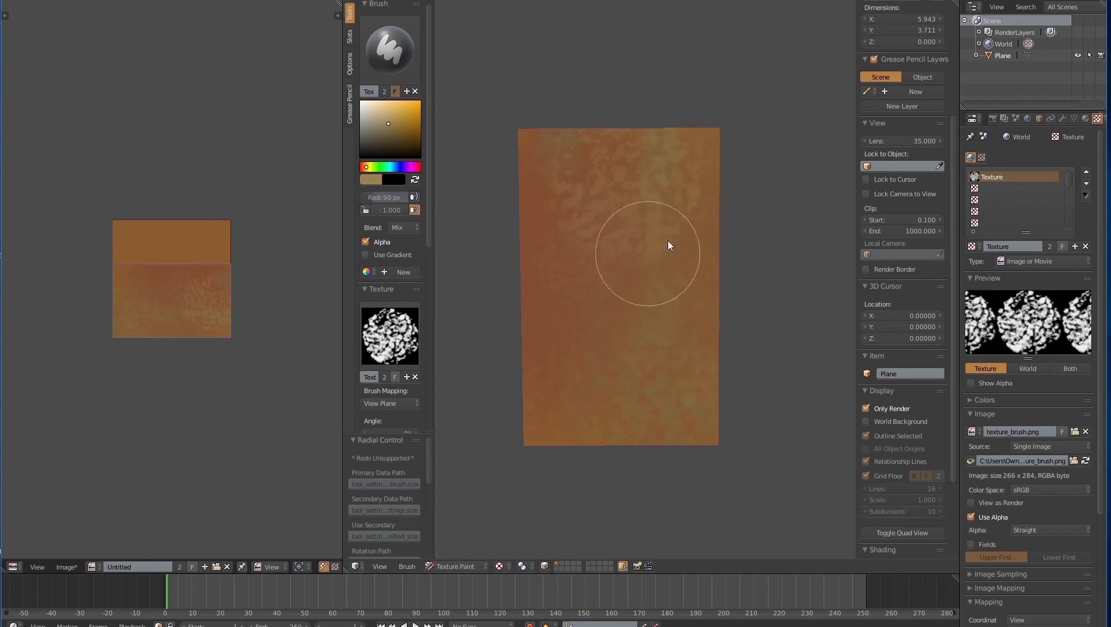
key("s")
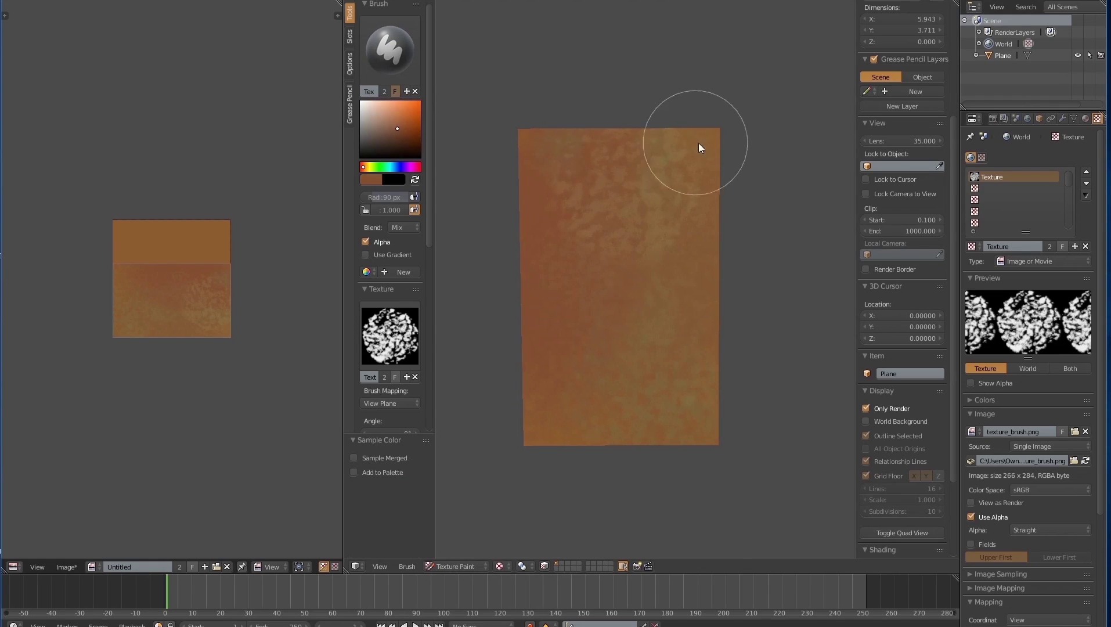
- Unlink the texture from the brush and set its brush mapping to 3D
scroll(517, 230, "down", 2)
left_click(414, 377)
scroll(410, 274, "down", 12)
scroll(411, 275, "up", 15)
scroll(402, 307, "down", 5)
left_click(380, 359)
left_click(402, 304)
left_click(400, 261)
scroll(419, 191, "up", 5)
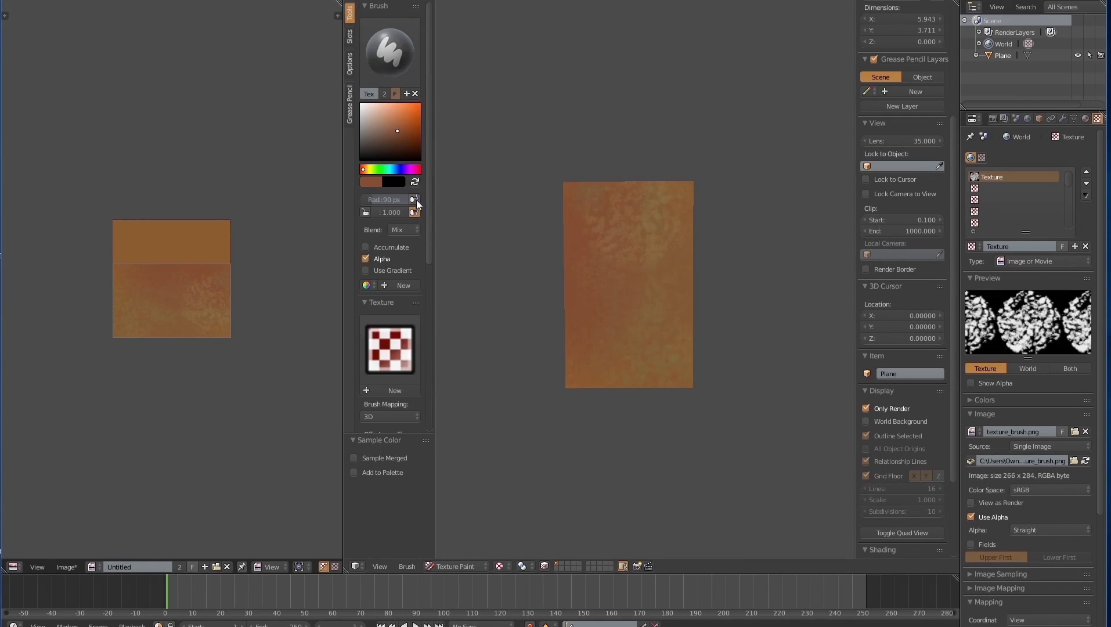
- Set up a 13 px pressure-sensitive brush in a dark brown derived from the plane's sampled colour
key("f")
left_click(572, 292)
scroll(605, 329, "up", 3)
scroll(638, 265, "down", 1)
key("s")
left_click(394, 139)
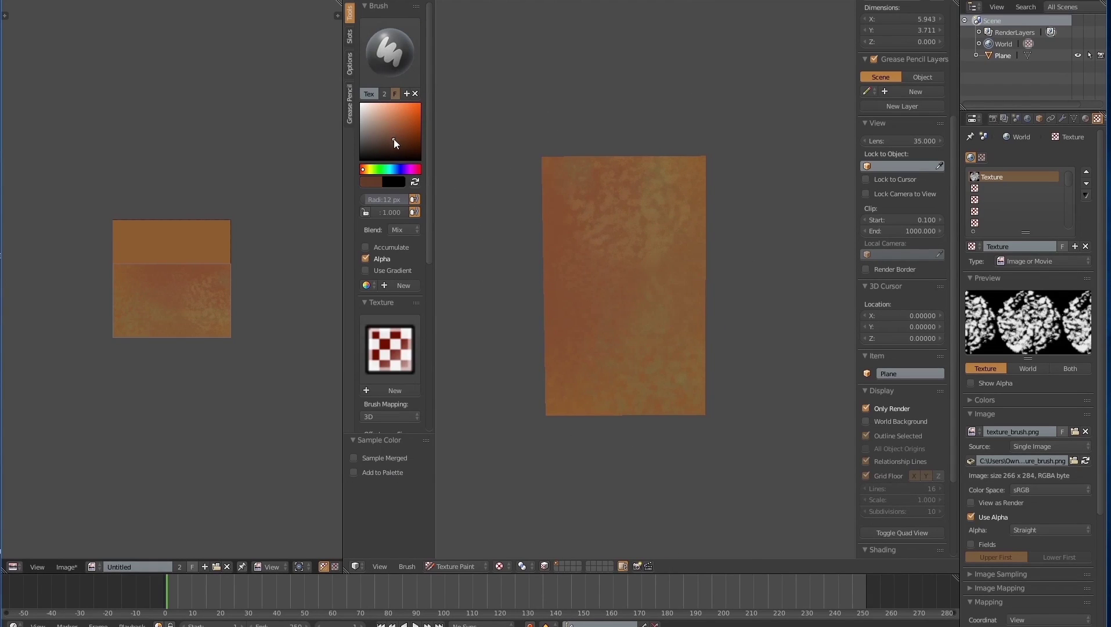
key("bracketright")
- Paint and reinforce two dark lengthwise grooves that divide the plane into three planks
mouse_move(595, 142)
left_mouse_down()
mouse_move(604, 416)
mouse_move(654, 339)
left_mouse_up()
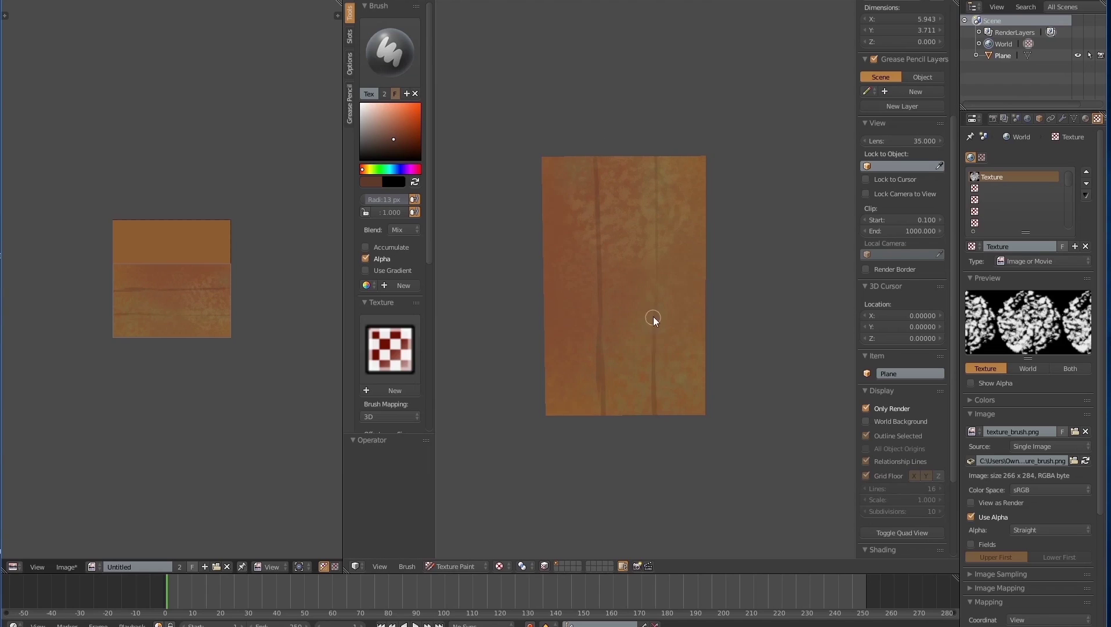
middle_click_drag(620, 254, 582, 168)
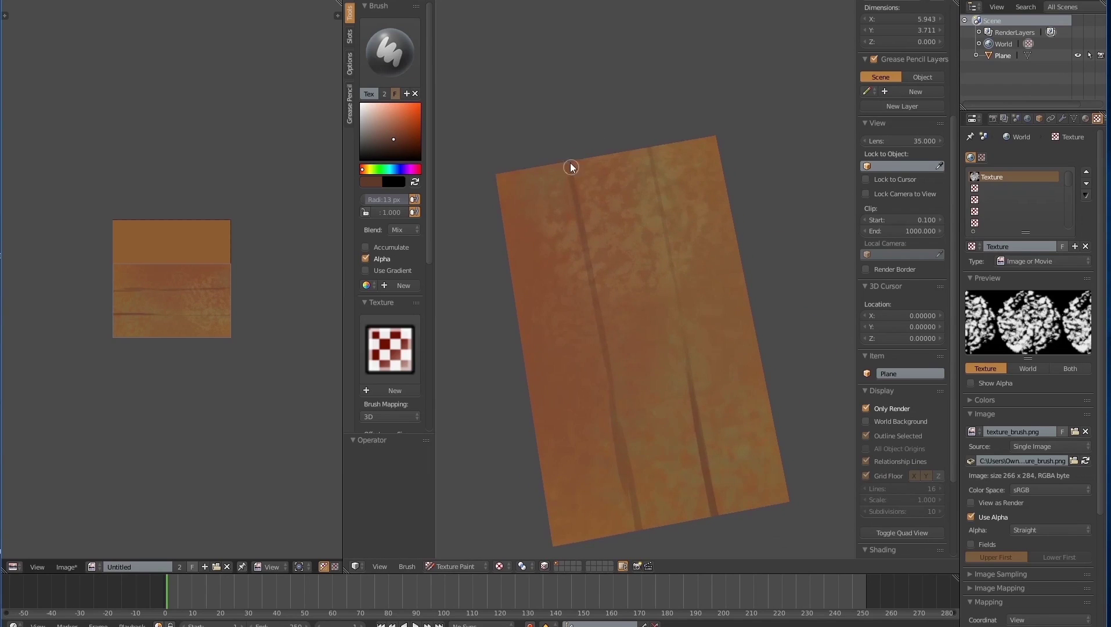
left_click_drag(574, 221, 595, 307)
scroll(627, 339, "up", 1)
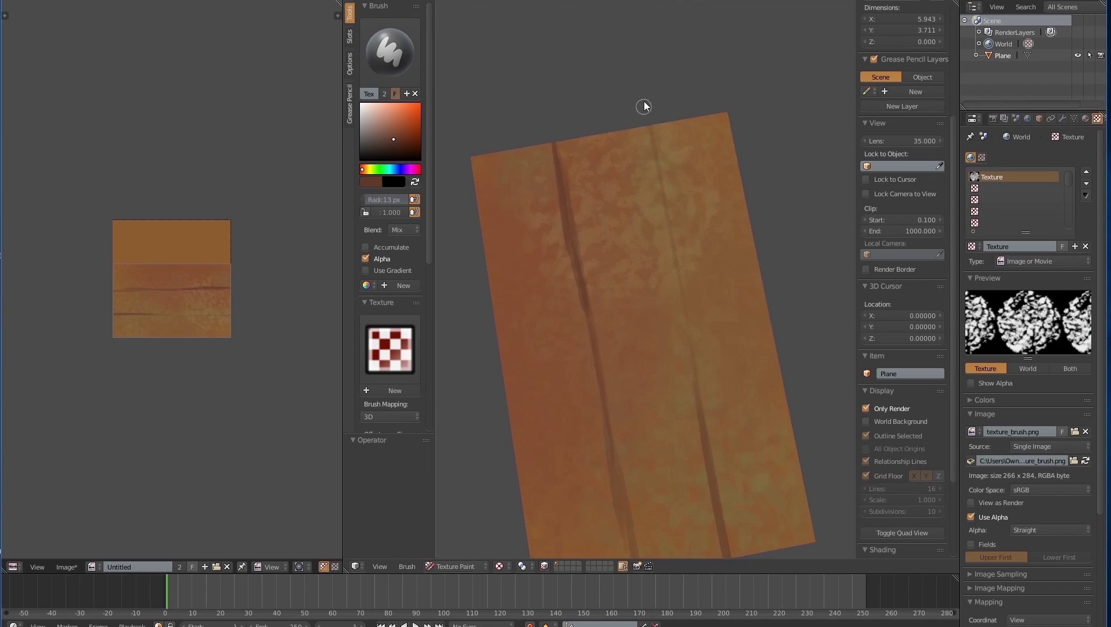
left_click_drag(665, 206, 697, 399)
- Sample a brown from the plane and paint dark shading along its two long outer edges
mouse_move(680, 327)
middle_mouse_down()
mouse_move(616, 426)
mouse_move(644, 383)
middle_mouse_up()
mouse_move(645, 383)
middle_mouse_down("ctrl")
mouse_move(617, 543)
mouse_move(622, 351)
mouse_move(665, 199)
mouse_move(605, 253)
mouse_move(663, 282)
mouse_move(631, 362)
middle_mouse_up("ctrl")
key("s")
mouse_move(428, 198)
left_mouse_down()
mouse_move(451, 250)
mouse_move(457, 231)
left_mouse_up()
middle_click_drag(568, 284, 574, 283)
left_click_drag(569, 208, 578, 419)
left_click_drag(692, 210, 709, 376)
mouse_move(617, 253)
middle_mouse_down()
mouse_move(624, 417)
mouse_move(765, 389)
mouse_move(564, 258)
mouse_move(576, 396)
mouse_move(565, 335)
mouse_move(632, 343)
mouse_move(593, 356)
mouse_move(641, 286)
middle_mouse_up()
mouse_move(550, 88)
middle_mouse_down()
mouse_move(541, 197)
mouse_move(513, 210)
mouse_move(603, 222)
mouse_move(627, 191)
mouse_move(570, 417)
mouse_move(620, 204)
mouse_move(605, 300)
mouse_move(670, 241)
mouse_move(592, 223)
mouse_move(525, 135)
mouse_move(674, 231)
mouse_move(645, 193)
mouse_move(612, 281)
mouse_move(591, 171)
mouse_move(660, 290)
mouse_move(595, 290)
mouse_move(586, 128)
mouse_move(632, 245)
middle_mouse_up()
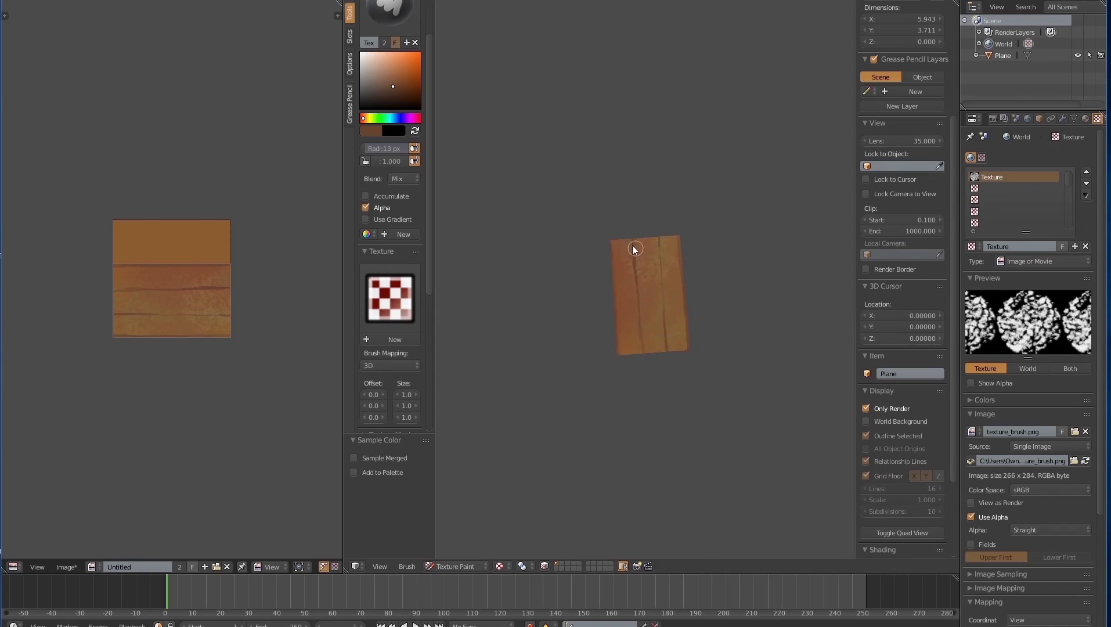
- Paint a light tan highlight along the plane's top short edge and dark brown shading along its bottom short edge
scroll(632, 245, "up", 3)
scroll(553, 289, "up", 1)
left_click(389, 76)
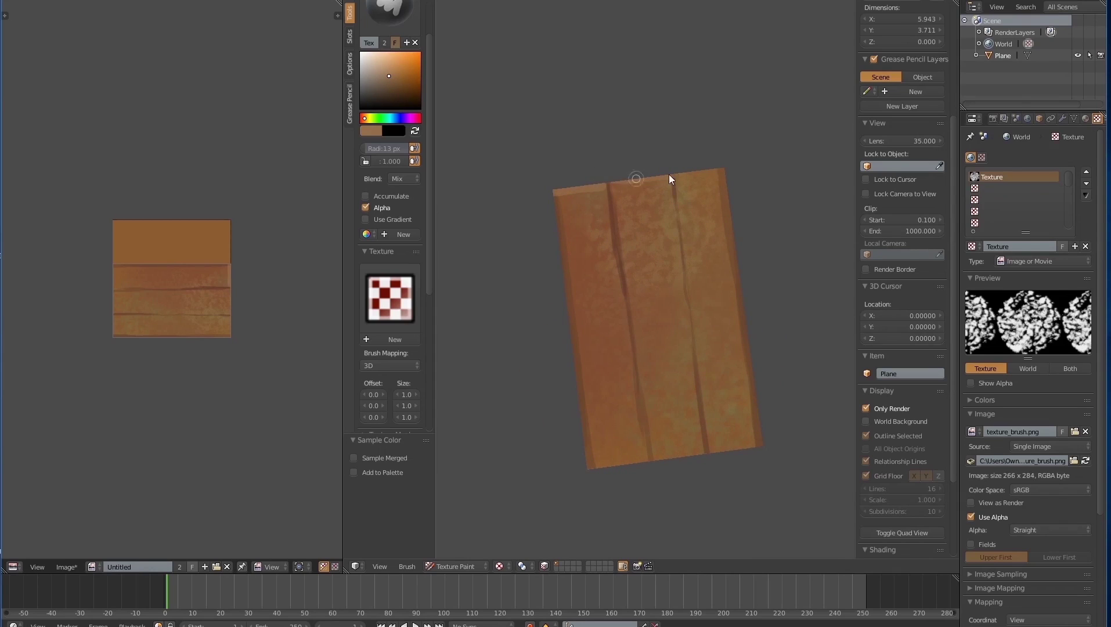
left_click_drag(695, 173, 676, 176)
middle_click_drag(677, 176, 692, 135, "shift")
key("s")
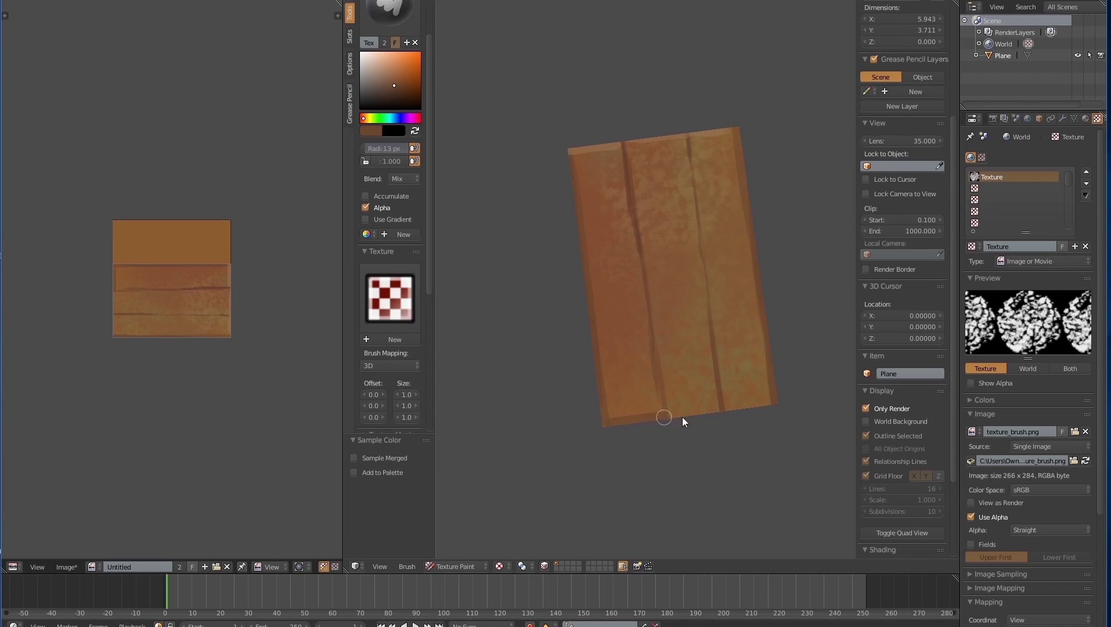
left_click_drag(720, 413, 779, 404)
- Paint thin lengthwise grain lines on the left plank and branching cracks beside the first groove in a darker brown
middle_click_drag(646, 279, 665, 258)
mouse_move(682, 372)
middle_mouse_down()
mouse_move(618, 189)
mouse_move(638, 211)
mouse_move(595, 211)
mouse_move(624, 263)
mouse_move(605, 212)
middle_mouse_up()
mouse_move(608, 286)
middle_mouse_down()
mouse_move(605, 348)
mouse_move(620, 375)
mouse_move(619, 343)
middle_mouse_up()
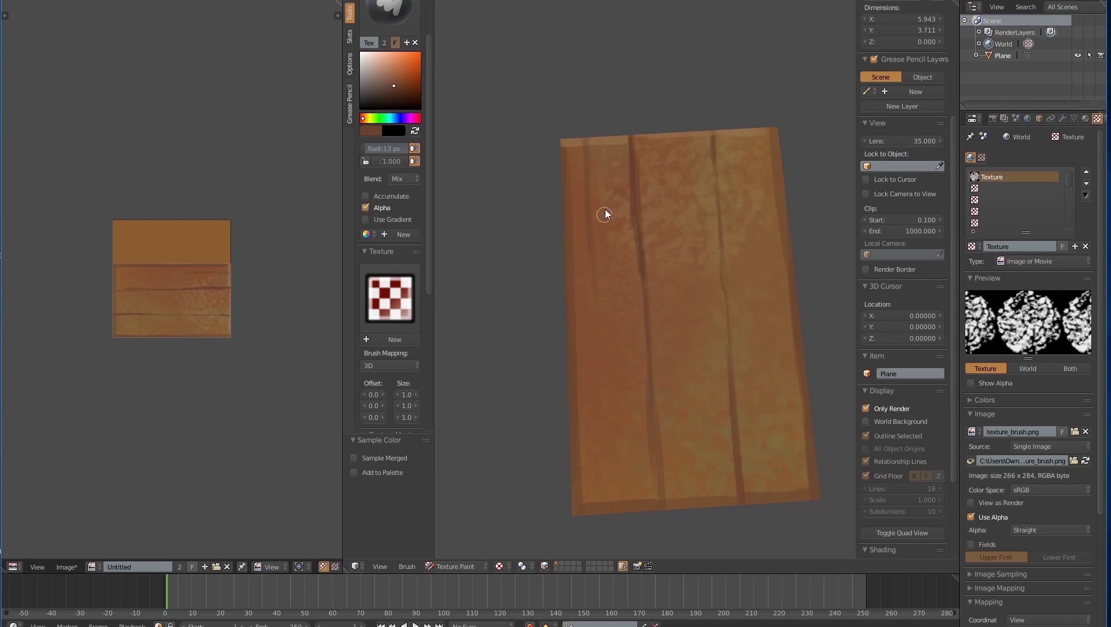
mouse_move(641, 499)
middle_mouse_down()
mouse_move(595, 298)
mouse_move(605, 412)
mouse_move(596, 336)
mouse_move(614, 403)
middle_mouse_up()
left_click(394, 91)
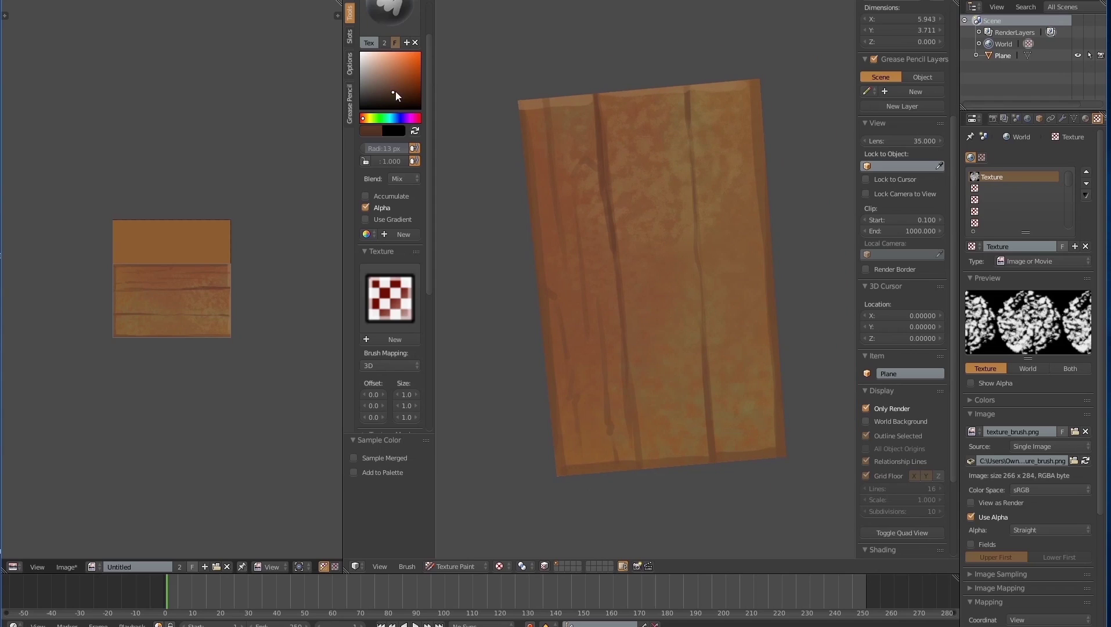
left_click_drag(636, 266, 651, 447)
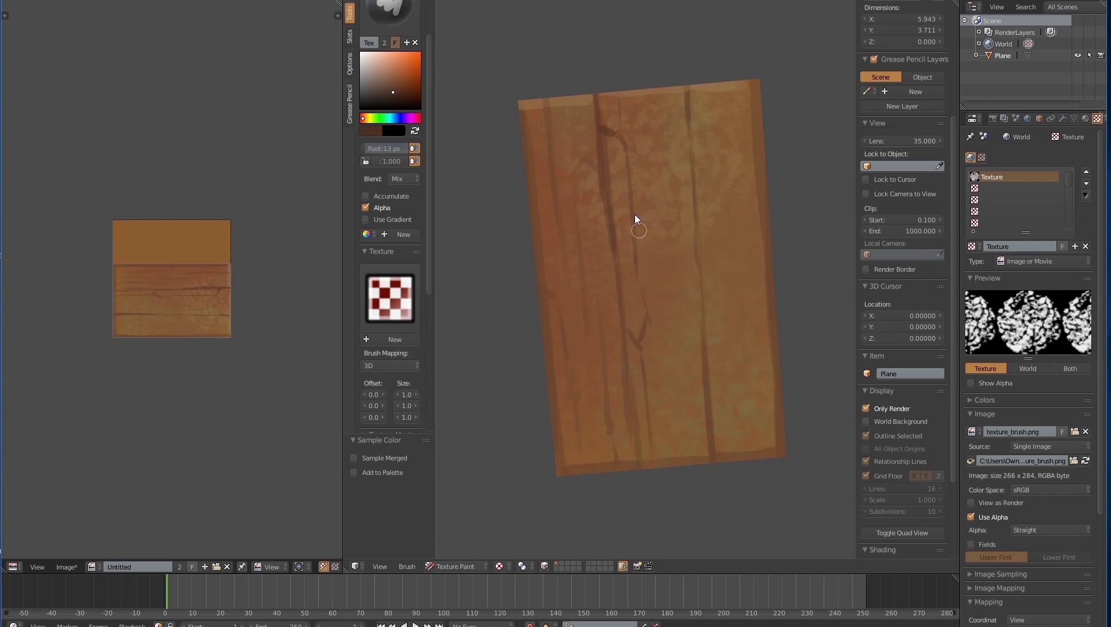
- Paint dark grain lines and angular cracks across the middle and right planks, and thicken the grooves at their top ends
left_click_drag(656, 119, 681, 391)
left_click_drag(670, 317, 687, 463)
left_click_drag(704, 410, 685, 266)
middle_click_drag(710, 93, 711, 124, "shift")
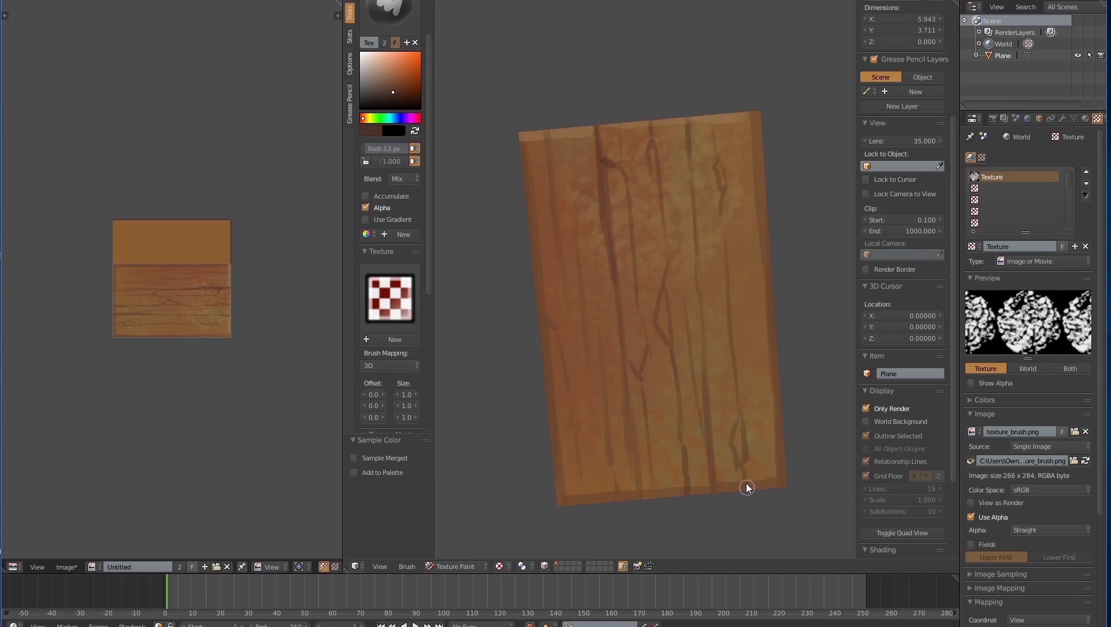
left_click_drag(691, 189, 696, 243)
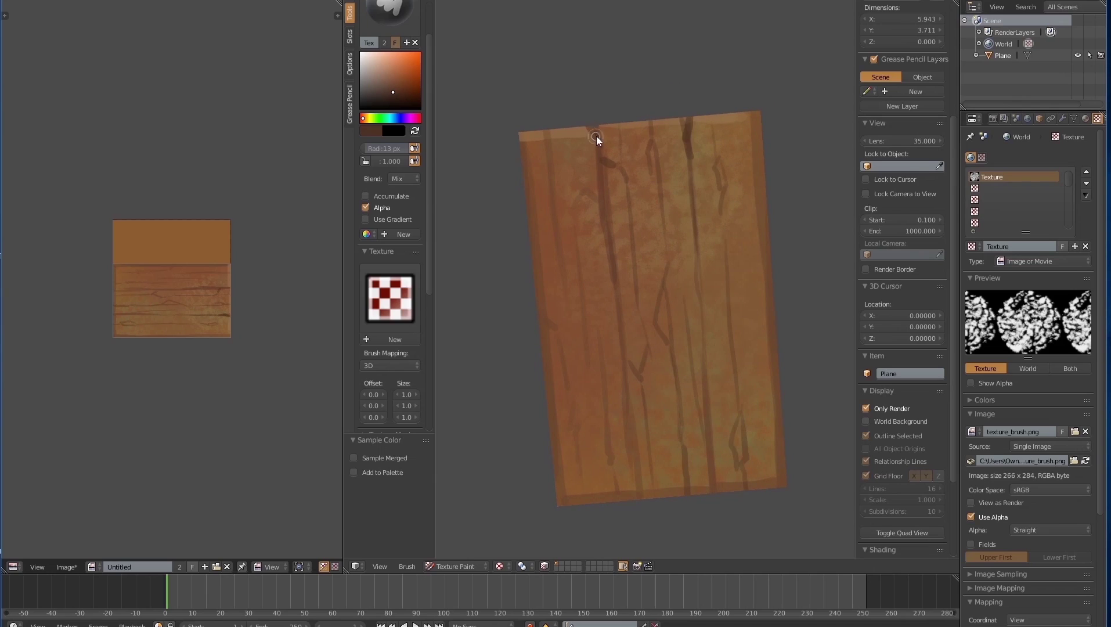
middle_click_drag(564, 507, 568, 364, "shift")
mouse_move(596, 28)
middle_mouse_down("shift")
mouse_move(571, 191)
mouse_move(590, 178)
middle_mouse_up("shift")
- Sample browns from the plane and add long curved cracks and small knot-like loops on the right plank
left_click(362, 93)
key("s")
key("s")
middle_click_drag(634, 220, 616, 199, "shift")
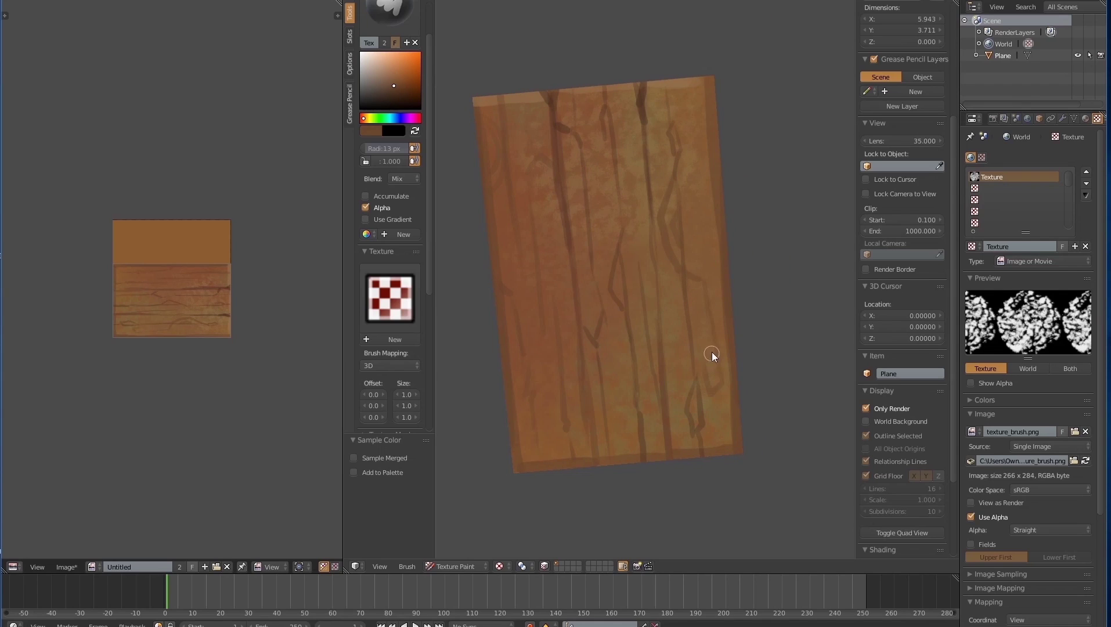
mouse_move(652, 98)
middle_mouse_down("ctrl")
mouse_move(680, 179)
mouse_move(694, 52)
middle_mouse_up("ctrl")
middle_click_drag(695, 52, 667, 119, "shift")
left_click_drag(619, 166, 620, 212)
middle_click_drag(602, 223, 652, 235, "shift")
key("s")
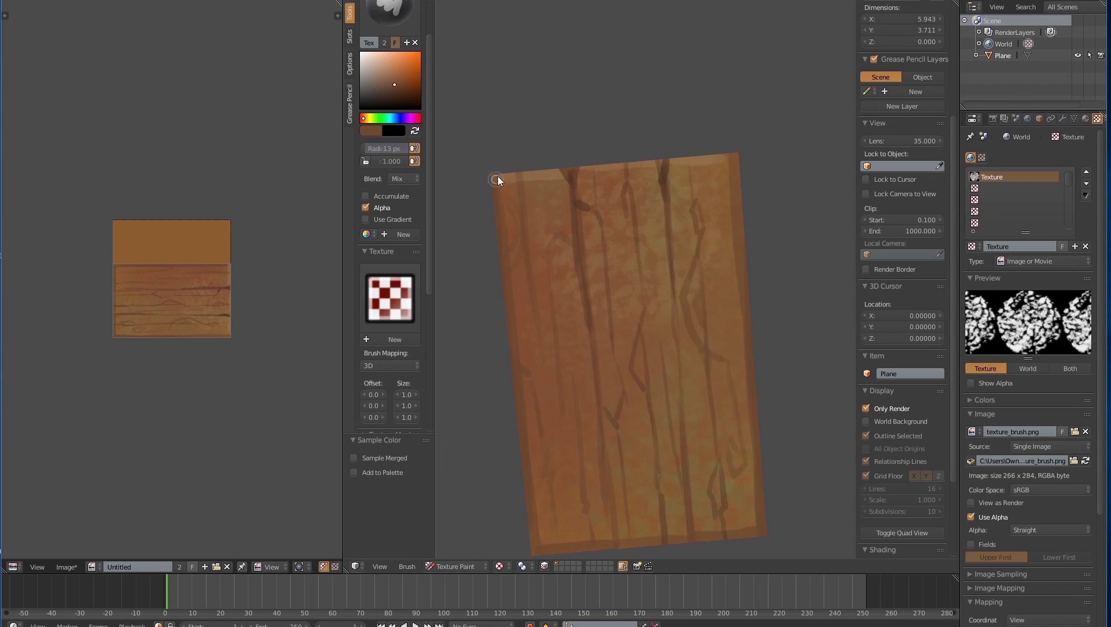
middle_click_drag(539, 251, 564, 242, "shift")
key("s")
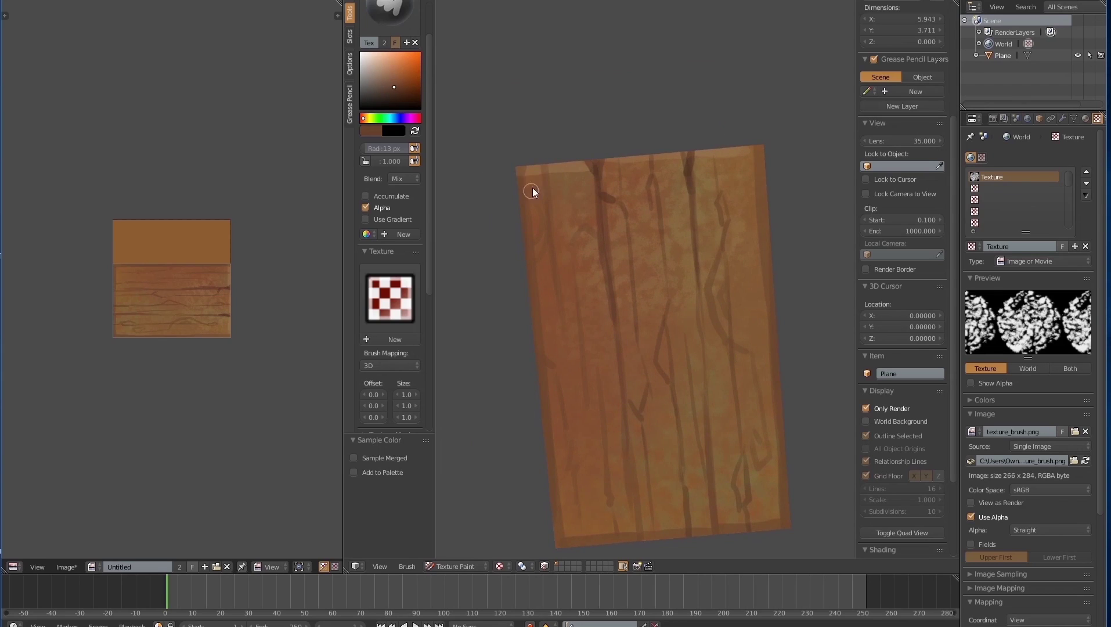
- Retrace the two plank grooves in a very dark reddish brown with a 9 px brush
left_click(398, 96)
left_click(361, 118)
key("f")
left_click(589, 194)
left_click_drag(596, 177, 608, 322)
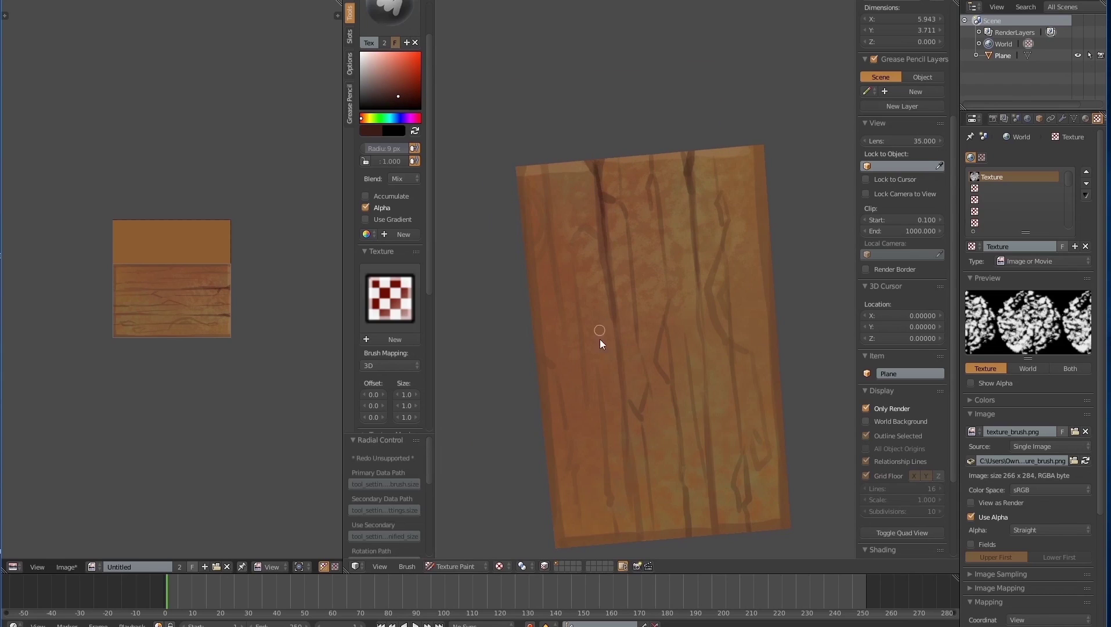
middle_click_drag(608, 321, 611, 270, "shift")
left_click_drag(614, 267, 642, 487)
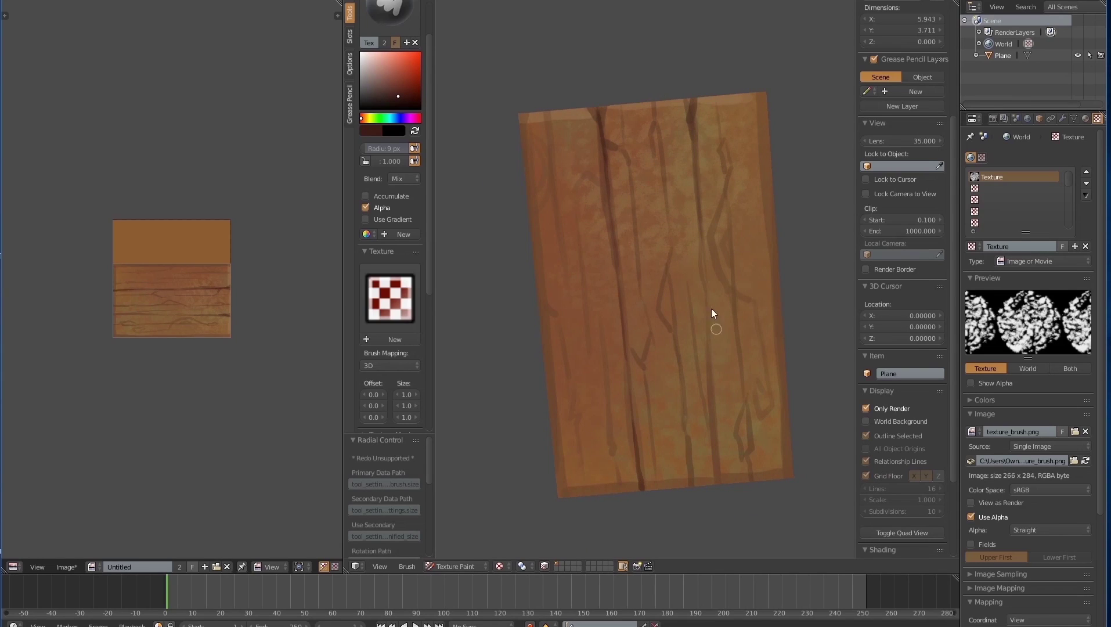
left_click_drag(705, 293, 718, 483)
- Outline the plane's long outer edges with the dark reddish brown
middle_click_drag(741, 265, 742, 318, "shift")
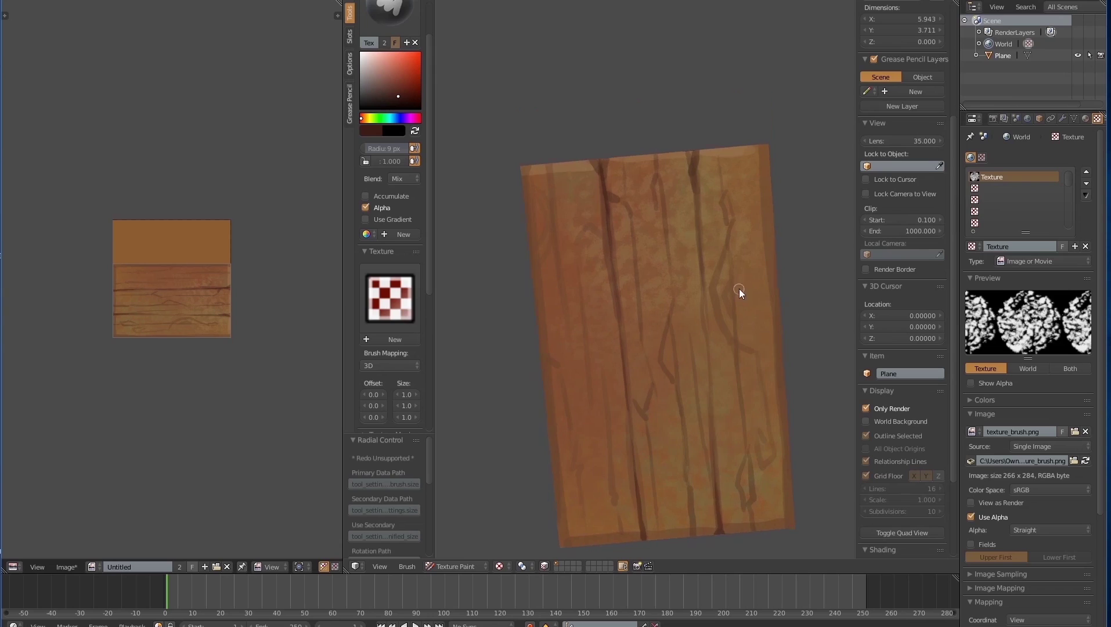
left_click_drag(764, 151, 778, 255)
left_click_drag(786, 384, 796, 535)
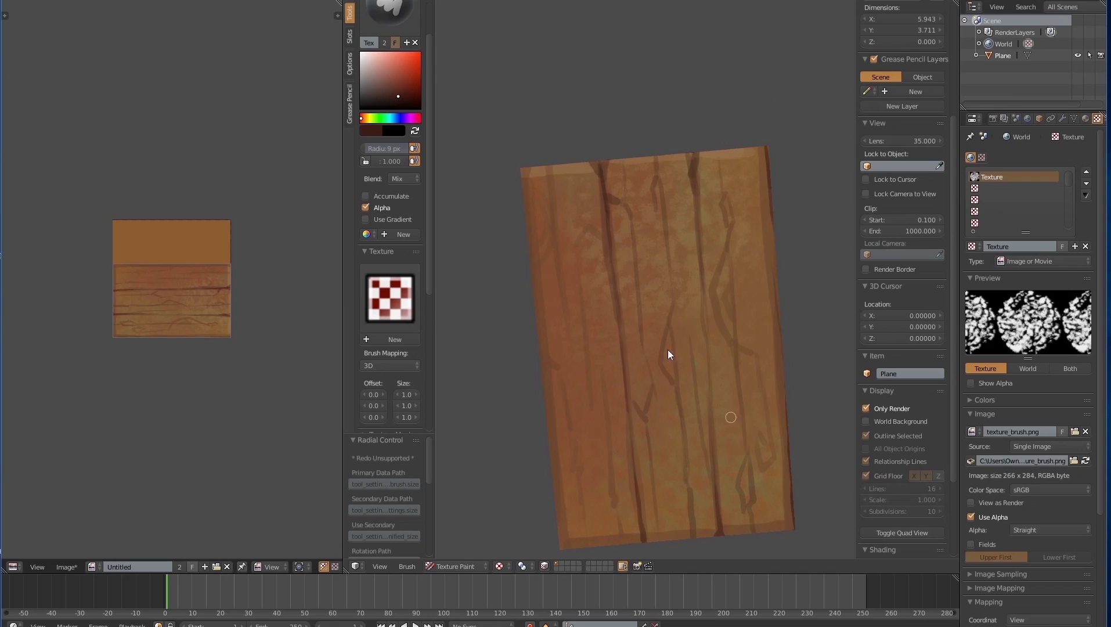
scroll(543, 174, "down", 6, "shift")
scroll(584, 267, "up", 6, "shift")
- Sample a light tan and paint highlights beside the first groove and along the left plank's cracks and top edge
key("s")
key("s")
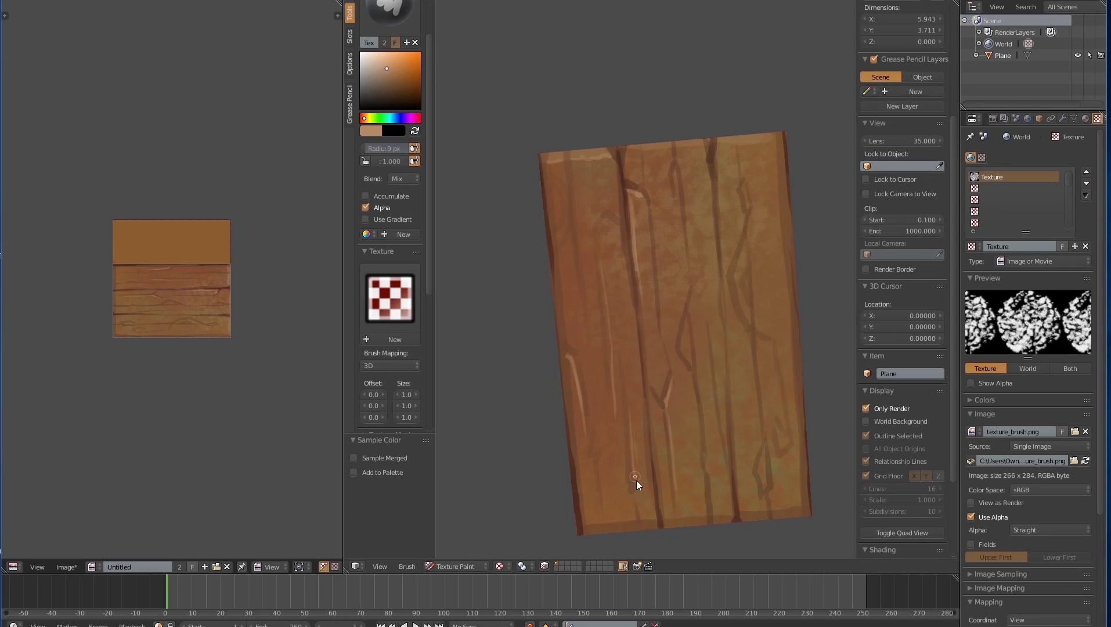
middle_click_drag(580, 344, 584, 416, "shift")
middle_click_drag(584, 417, 606, 319, "ctrl")
- Sample a dark brown and add short dark cracks to the left plank and near the top of the second groove
key("s")
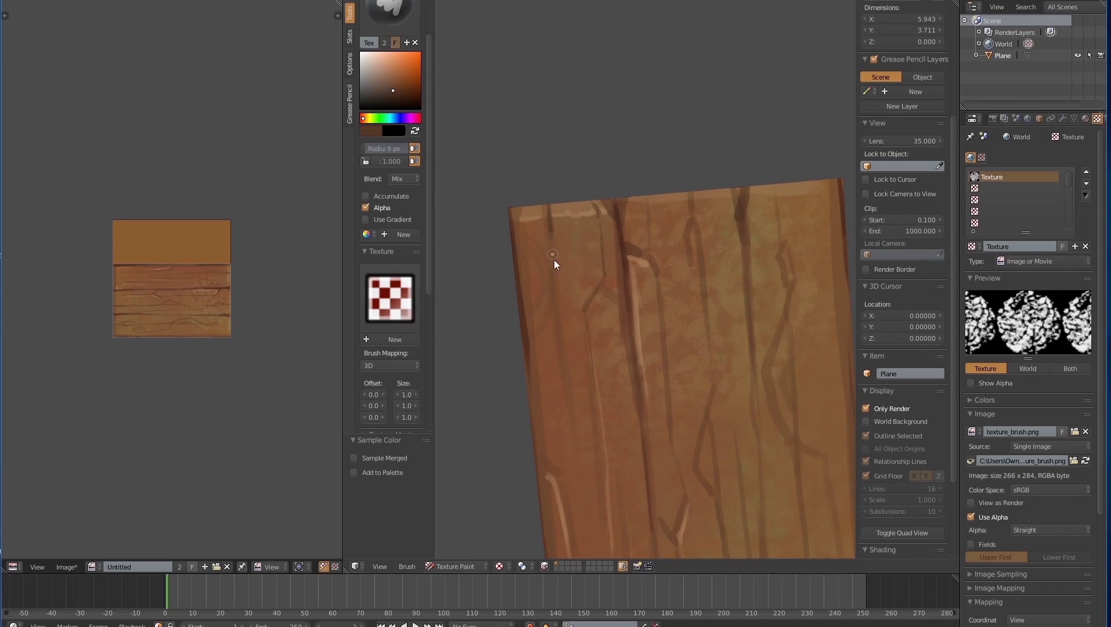
middle_click_drag(575, 448, 588, 254, "shift")
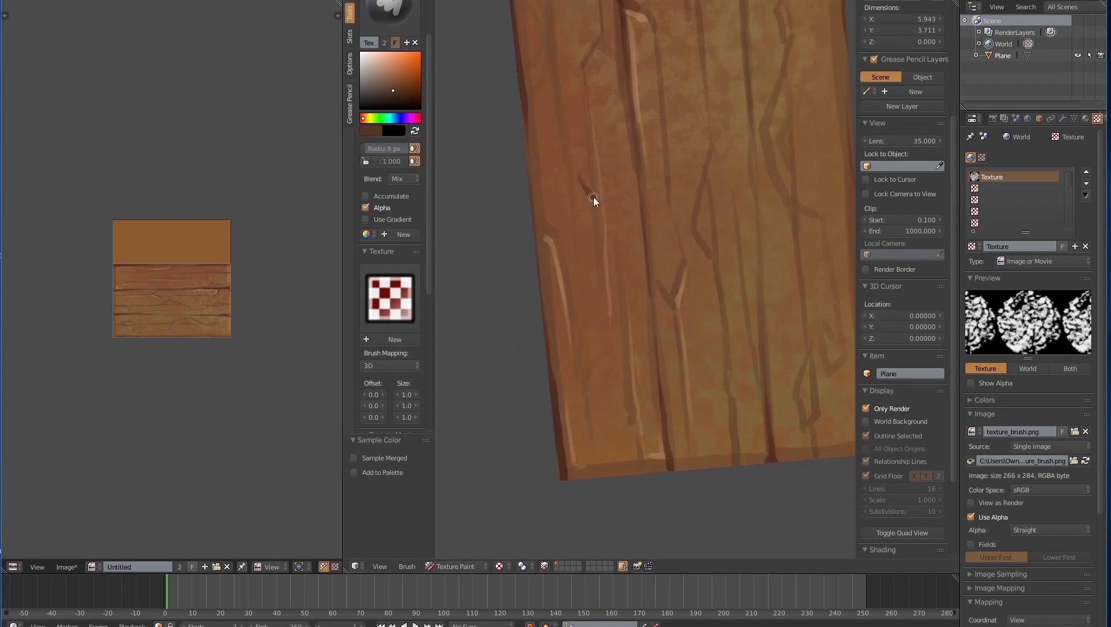
scroll(582, 362, "down", 4)
scroll(685, 329, "up", 1)
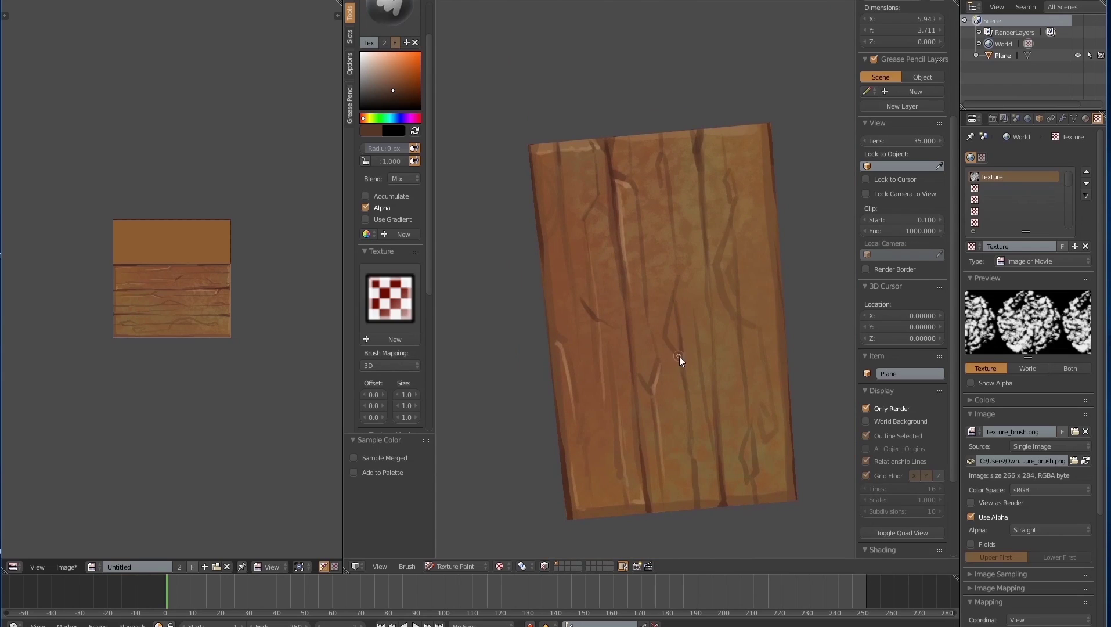
middle_click_drag(660, 160, 676, 197, "shift")
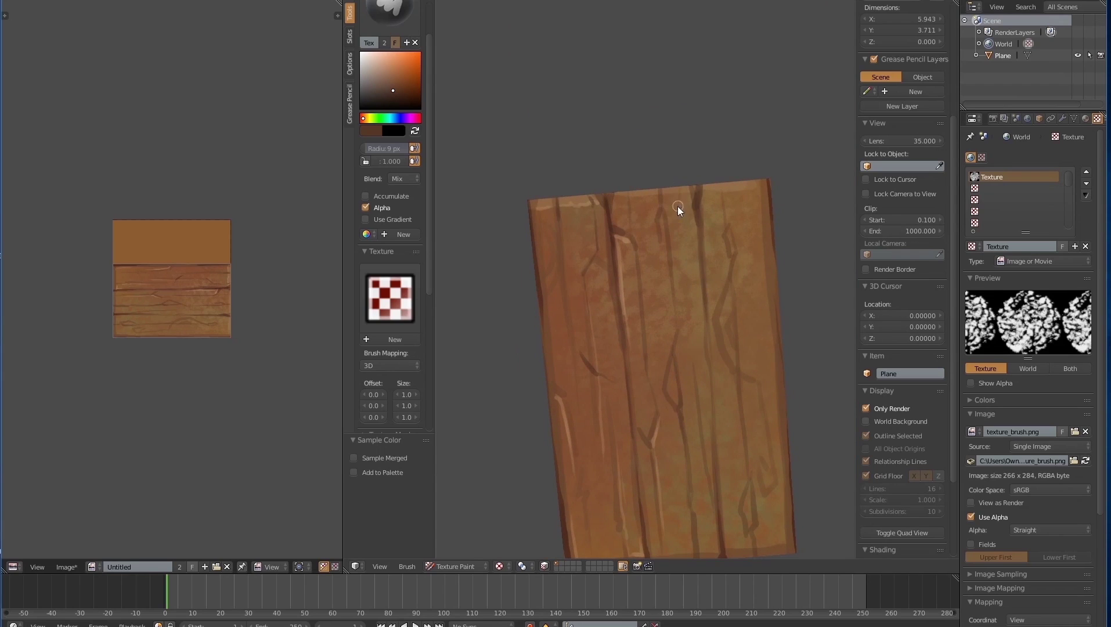
left_click_drag(685, 227, 689, 292)
scroll(601, 287, "down", 2)
scroll(597, 240, "up", 3)
- Sample light tans and paint highlights beside the cracks on all three planks
key("s")
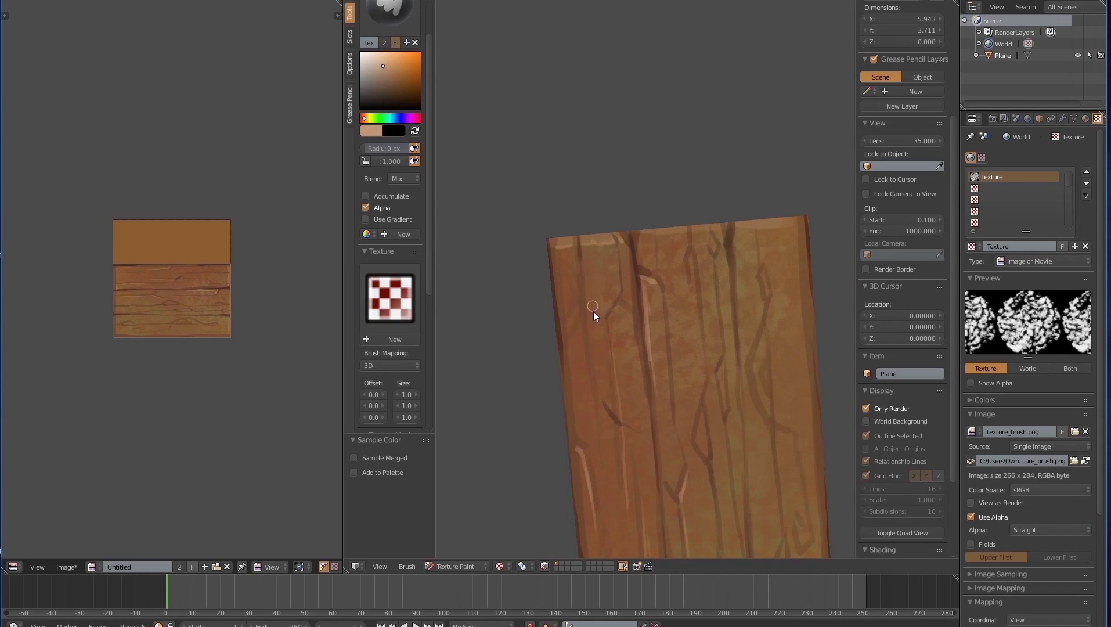
left_click_drag(588, 323, 598, 405)
key("s")
middle_click_drag(662, 452, 651, 284, "shift")
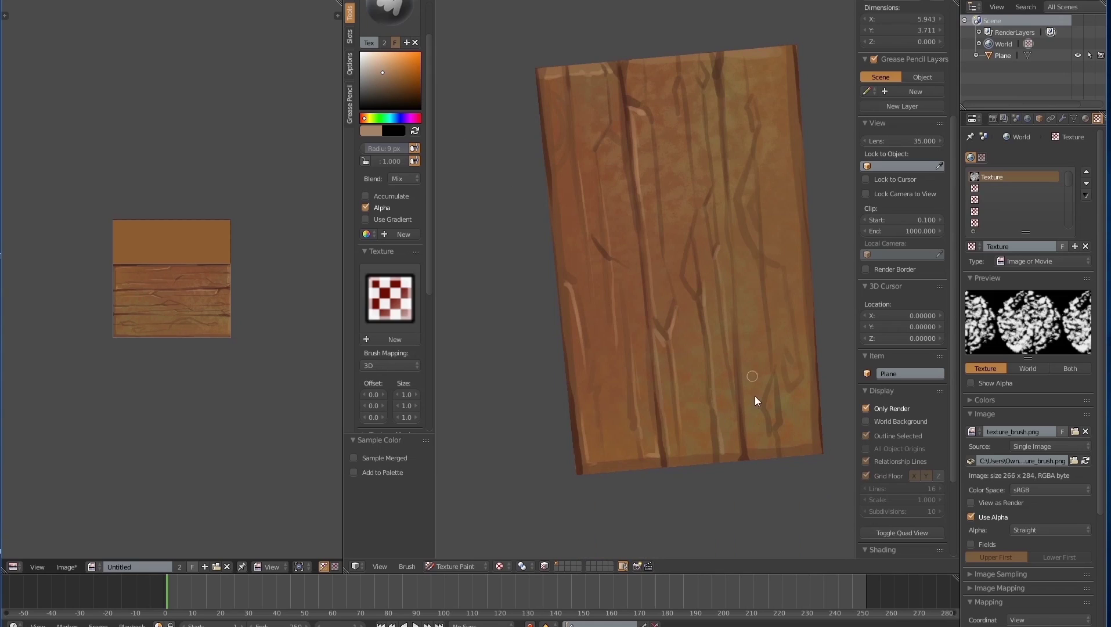
scroll(747, 348, "up", 5, "shift")
scroll(610, 372, "down", 3)
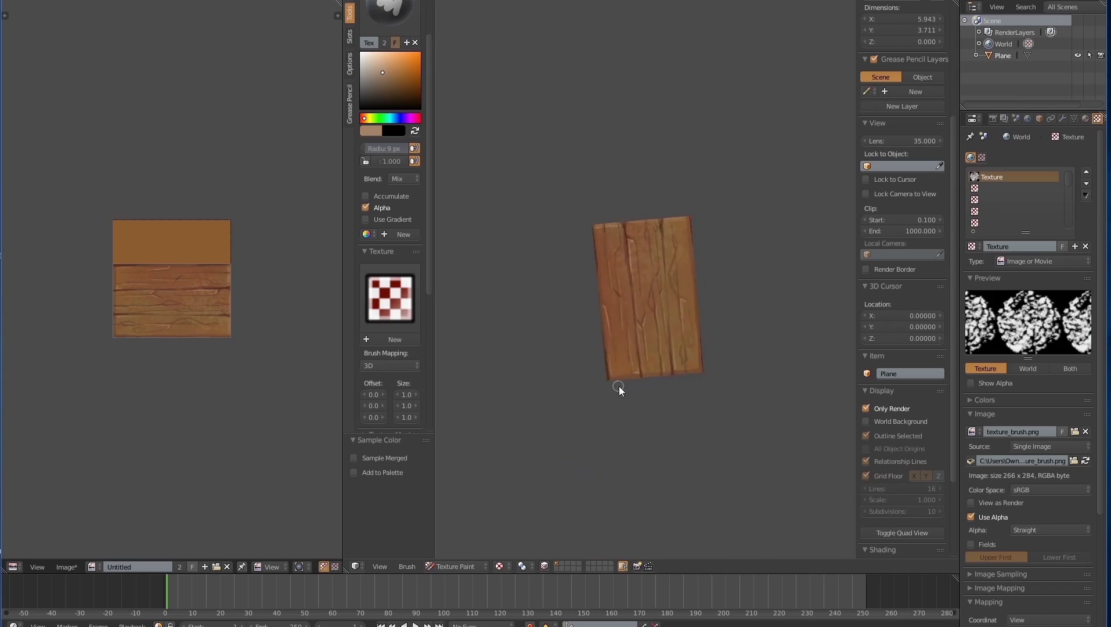
- Turn off size pressure, set the brush radius to 17 px, and blend sampled wood browns over the mottled plank surfaces
scroll(631, 246, "up", 2)
left_click_drag(658, 312, 655, 327)
left_click(414, 148)
key("s")
key("f")
left_click(656, 298)
key("s")
left_click_drag(428, 193, 413, 334)
left_click(349, 64)
key("s")
left_click(350, 11)
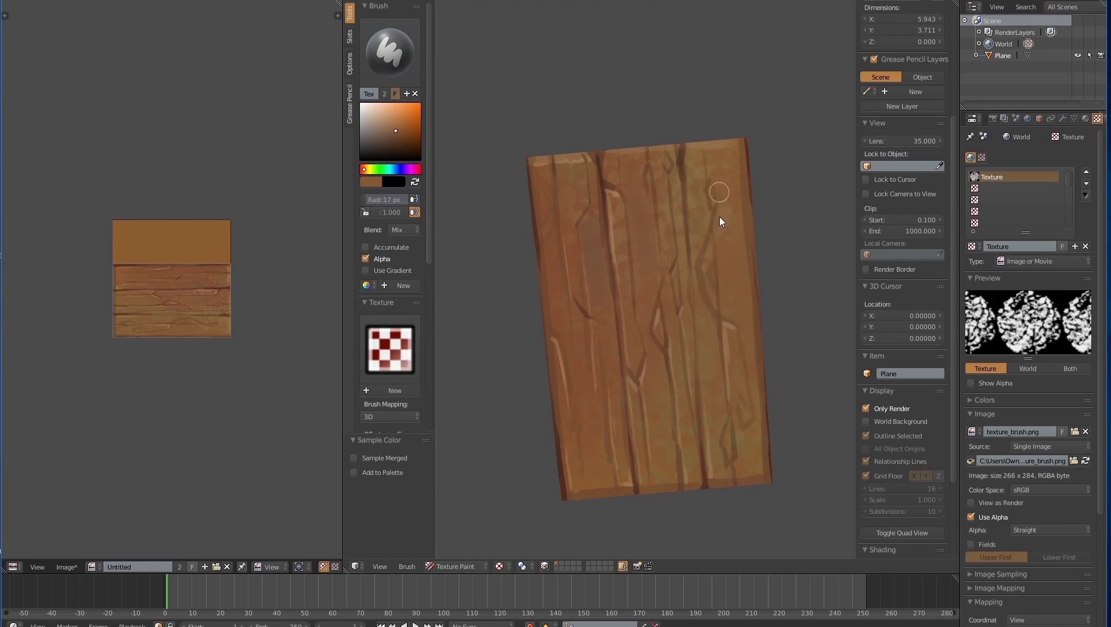
key("s")
key("s")
- Sample a dark brown and outline the plane's two short ends with a 9 px brush
key("s")
key("f")
left_click(545, 155)
mouse_move(576, 150)
left_mouse_down()
mouse_move(545, 145)
mouse_move(701, 141)
left_mouse_up()
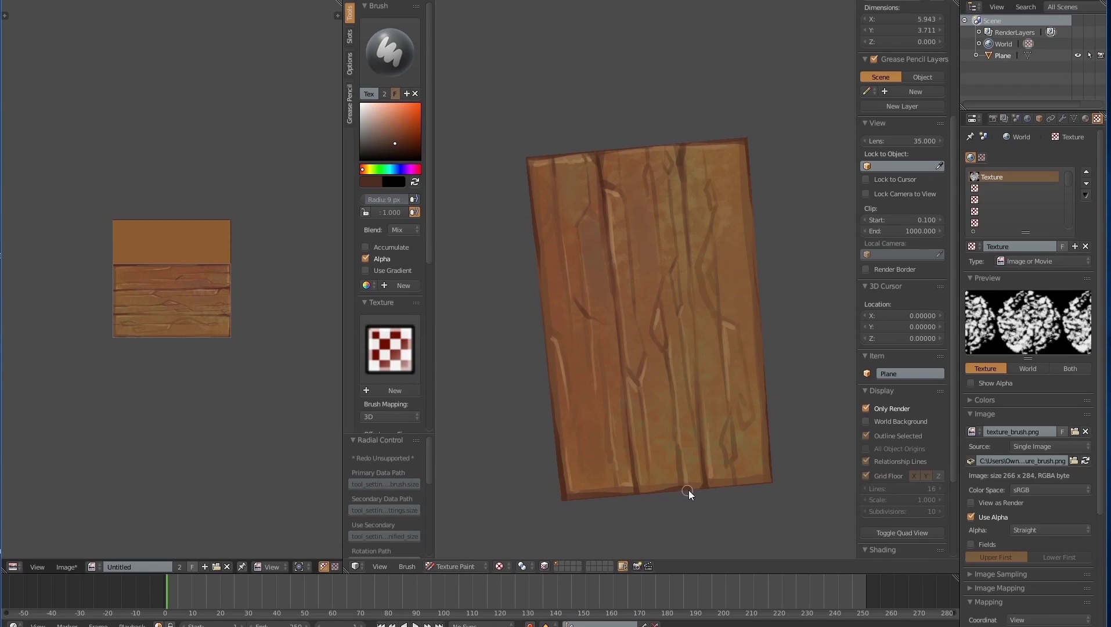
- Pick a light tan and paint thin highlights along the cracks with a 4 px brush
middle_click_drag(556, 271, 557, 127, "ctrl")
key("s")
left_click(383, 123)
key("f")
left_click(558, 189)
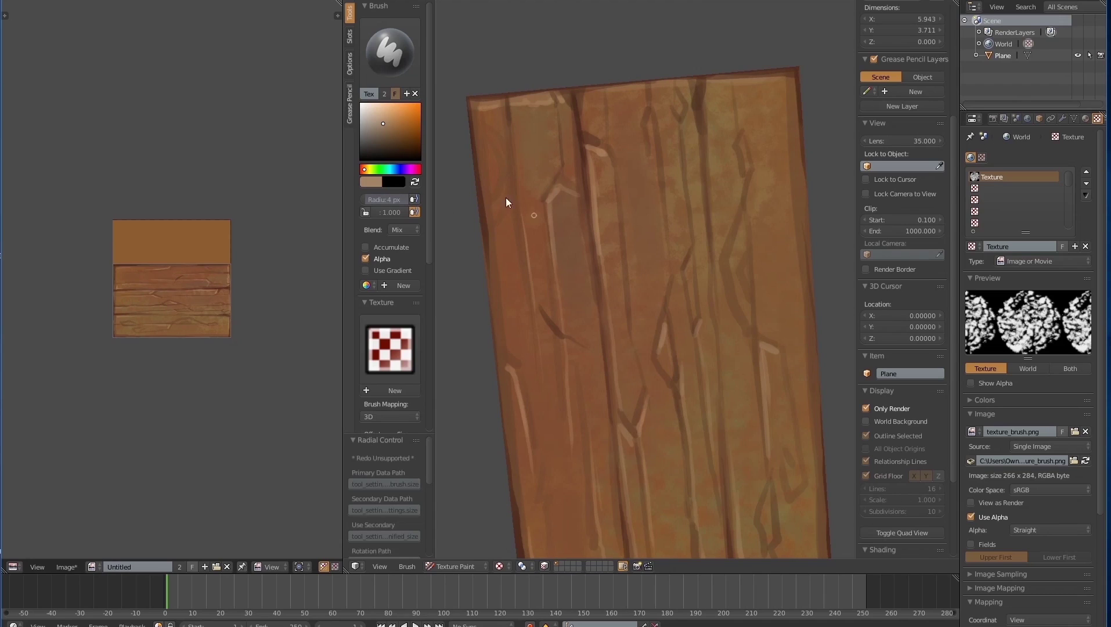
middle_click_drag(638, 430, 636, 324, "shift")
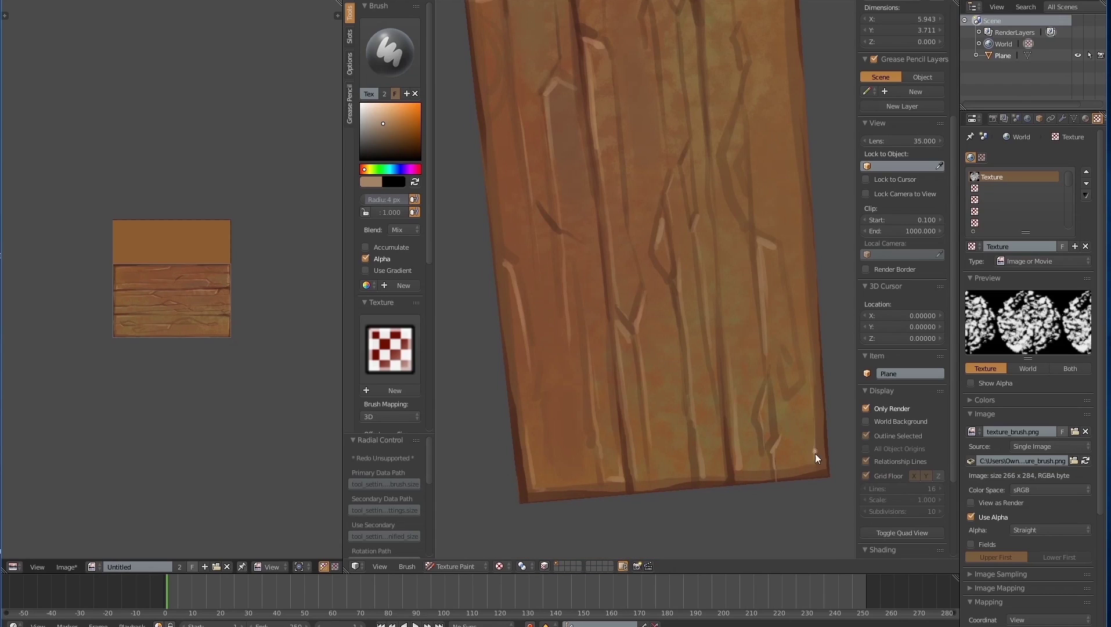
- Set the brush radius to 8 px and paint tan highlights inside the plane's bottom and right edges
key("f")
left_click(715, 417)
left_click_drag(726, 472, 711, 389)
middle_click_drag(754, 221, 712, 388, "shift")
left_click_drag(739, 143, 747, 253)
middle_click_drag(754, 346, 762, 238, "shift")
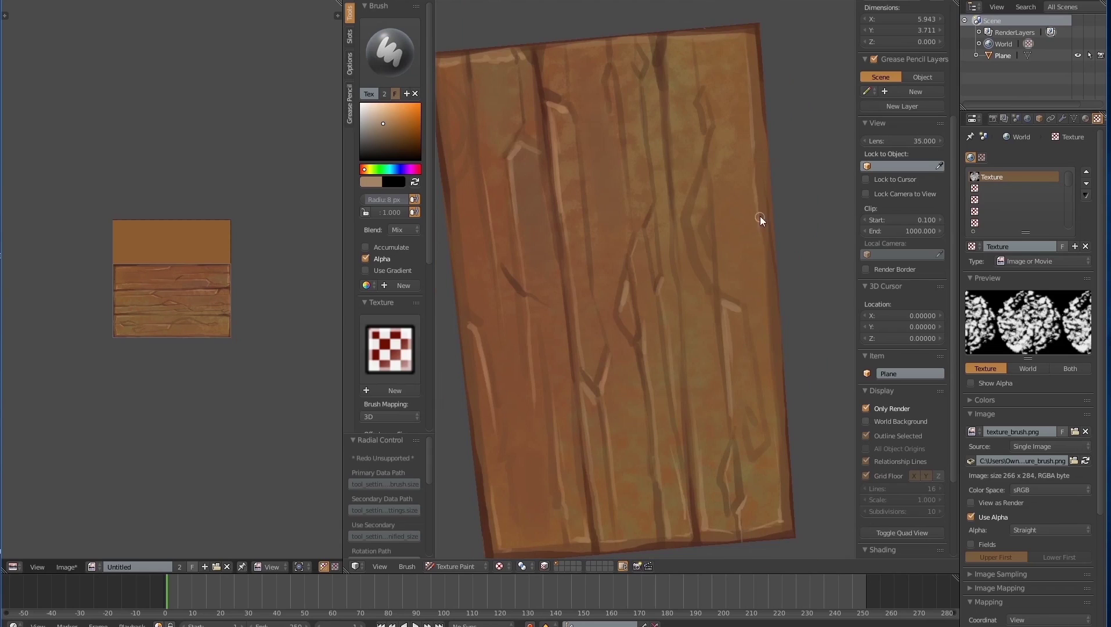
scroll(689, 285, "up", 2, "shift")
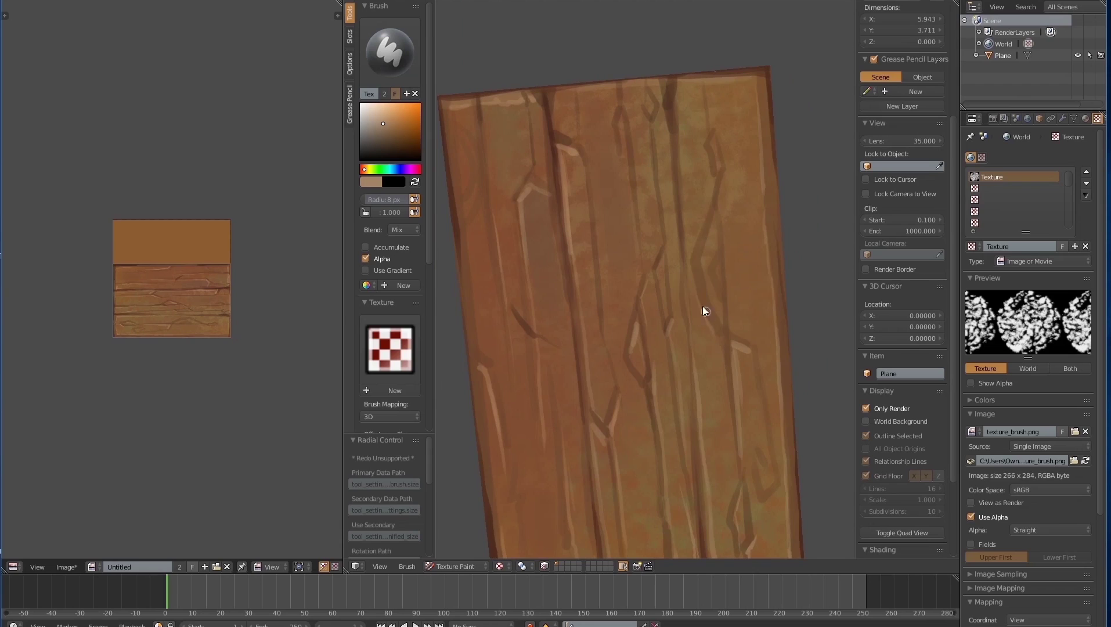
- Sample a dark brown and deepen the second groove along its full length
scroll(703, 311, "up", 5, "shift")
key("s")
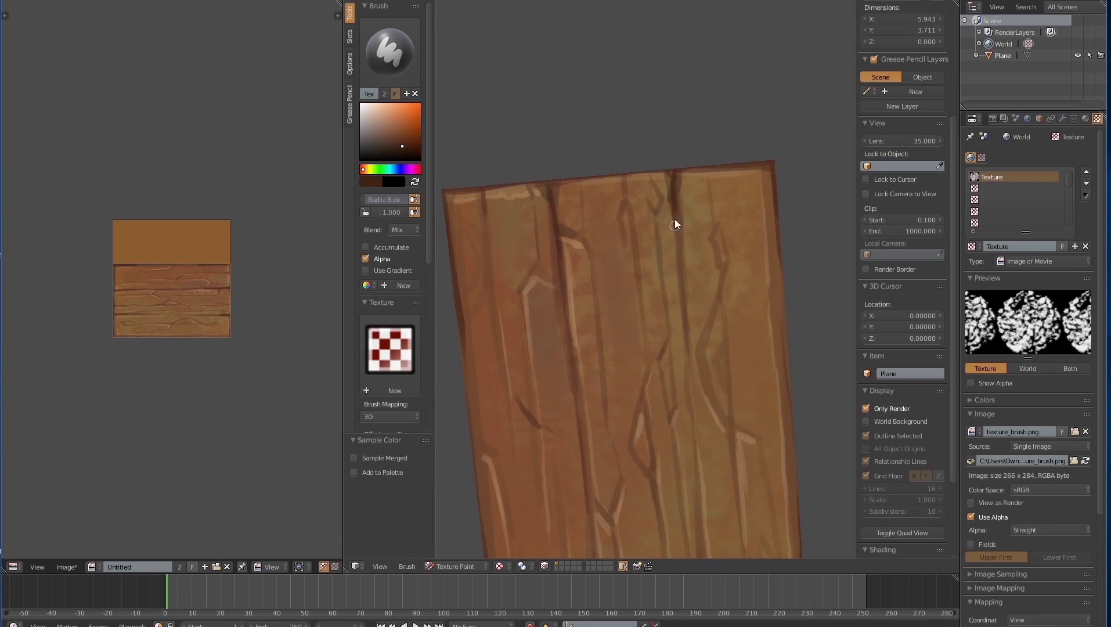
scroll(685, 325, "down", 6, "shift")
left_click_drag(701, 314, 709, 448)
middle_click_drag(665, 305, 752, 217, "shift")
left_click_drag(681, 332, 694, 456)
middle_click_drag(648, 214, 633, 426, "shift")
- Sample a light tan and highlight the middle plank's top corner along the first groove
key("s")
key("s")
left_click_drag(649, 193, 641, 223)
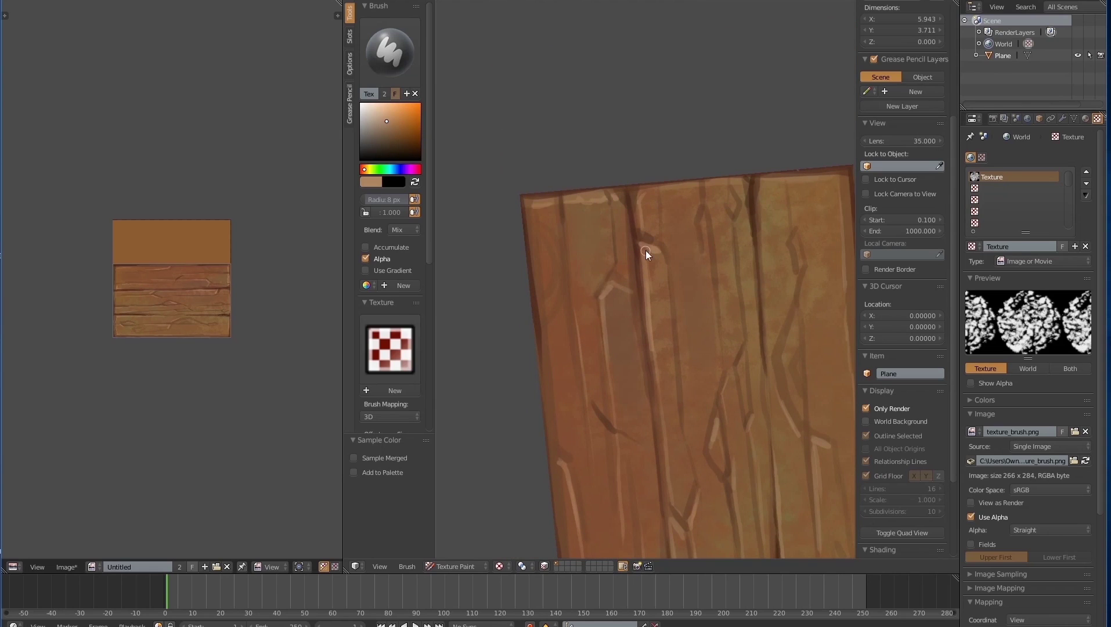
middle_click_drag(678, 551, 670, 341, "shift")
middle_click_drag(626, 37, 637, 211, "shift")
- Sample a reddish brown and reinforce the upper part of the second groove
key("s")
middle_click_drag(653, 376, 644, 232, "shift")
middle_click_drag(741, 38, 696, 124, "shift")
left_click_drag(691, 70, 708, 261)
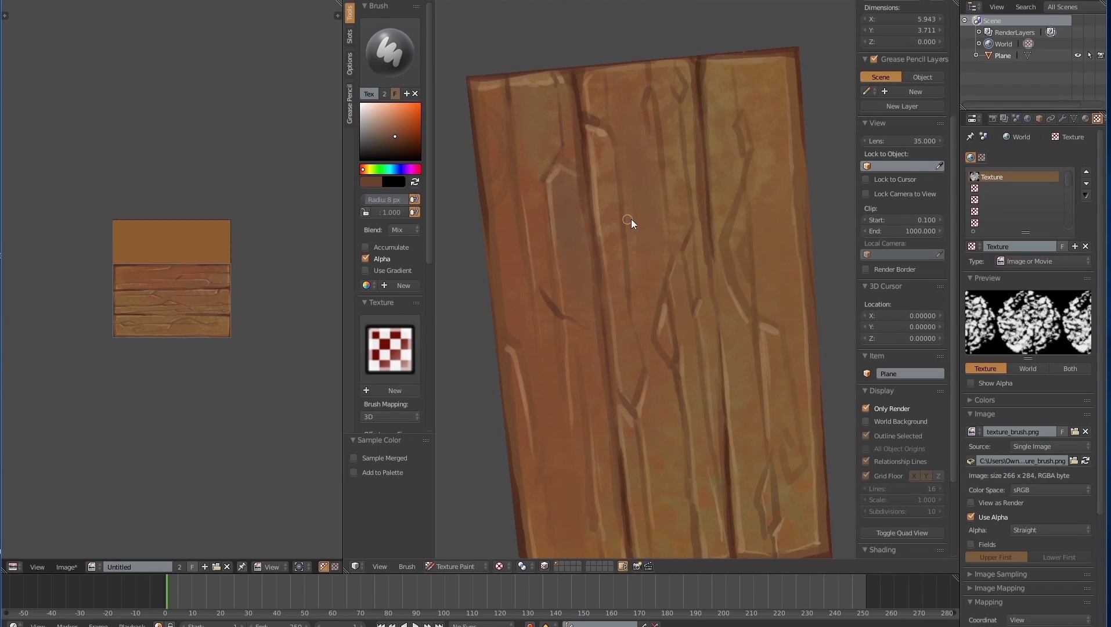
- Sample light and dark browns and paint additional highlights and a small hooked crack on the left plank
scroll(622, 240, "down", 4)
scroll(659, 287, "up", 3)
key("s")
key("s")
left_click_drag(582, 311, 602, 321)
middle_click_drag(575, 422, 583, 359, "shift")
left_click_drag(580, 369, 587, 355)
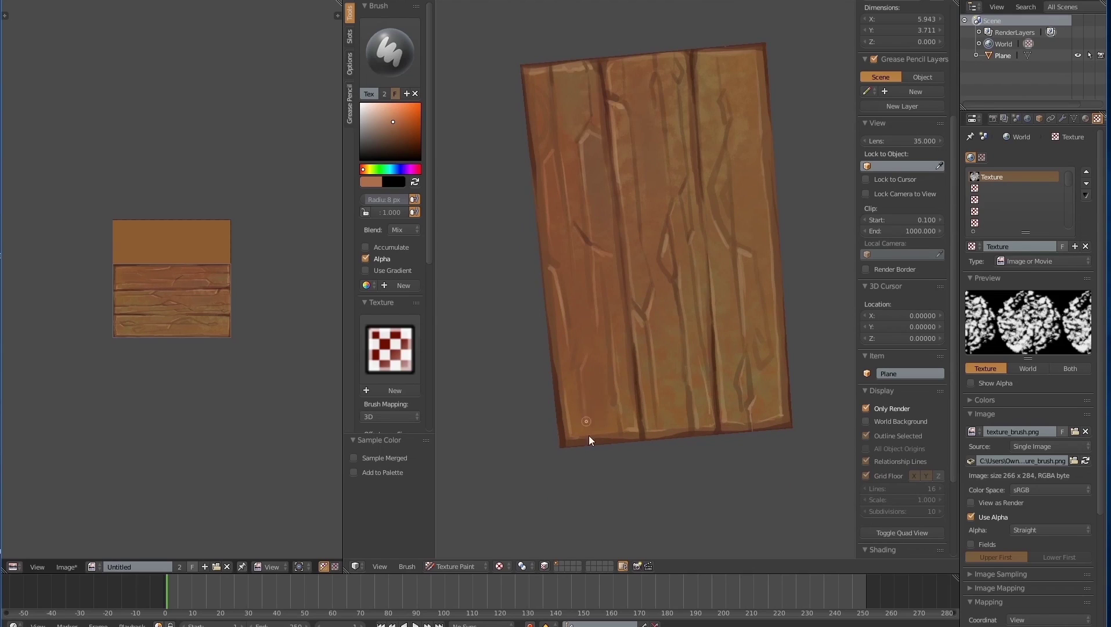
key("s")
scroll(607, 342, "down", 3)
scroll(586, 318, "up", 3)
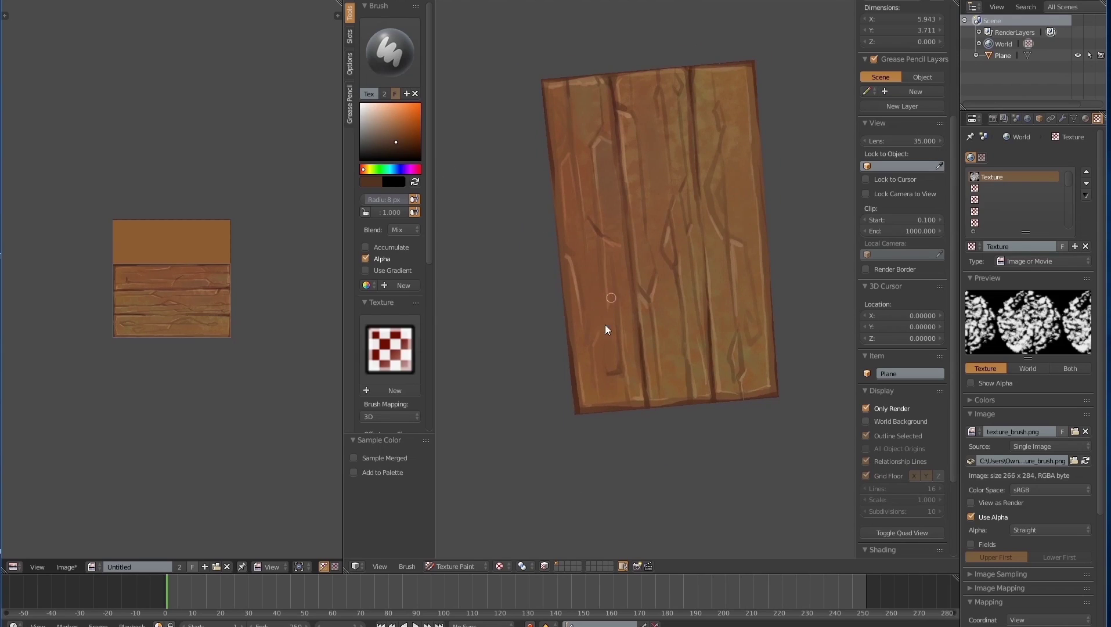
- Highlight the left plank's hooked crack and darken its outer edge with colours sampled from the plane
key("s")
mouse_move(604, 301)
middle_mouse_down("shift")
mouse_move(617, 392)
mouse_move(609, 421)
middle_mouse_up("shift")
key("s")
left_click_drag(549, 207, 556, 284)
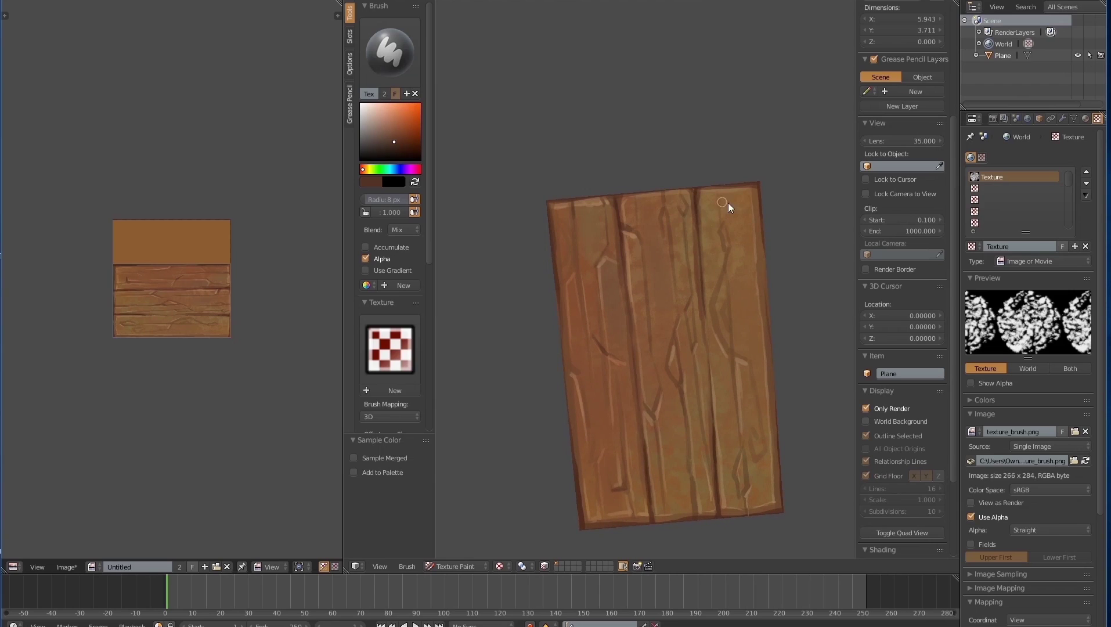
middle_click_drag(755, 230, 748, 232, "shift")
- Set an olive brush colour, turn off size pressure, and paint faint greenish tints on the planks
key("s")
left_click(380, 137)
left_click(368, 169)
left_click(414, 199)
left_click_drag(732, 278, 736, 263)
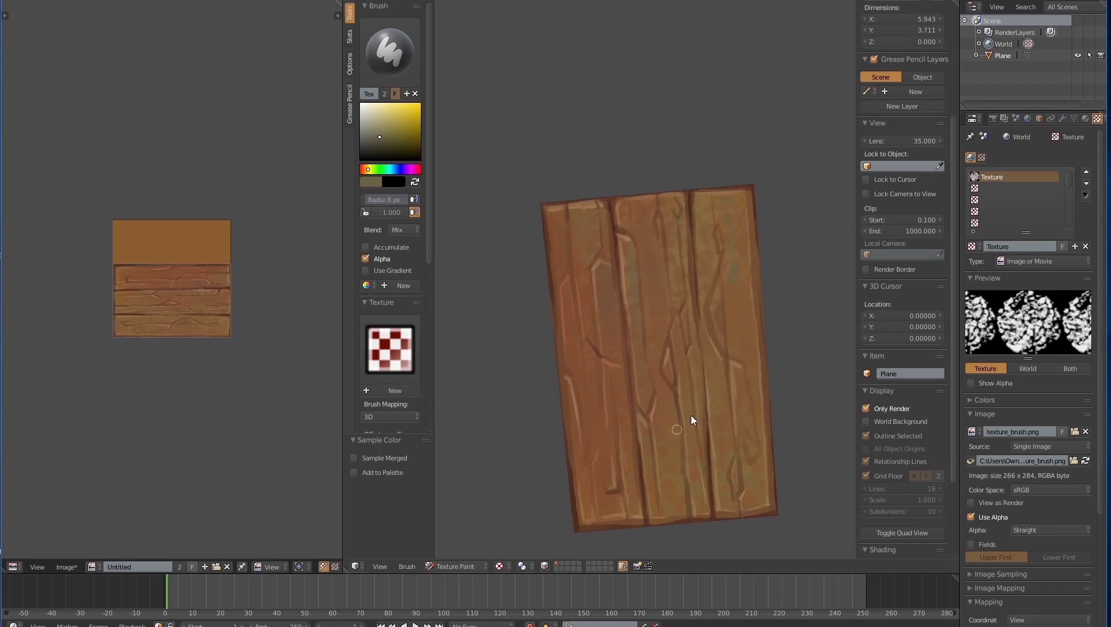
left_click(365, 169)
left_click_drag(400, 133, 390, 123)
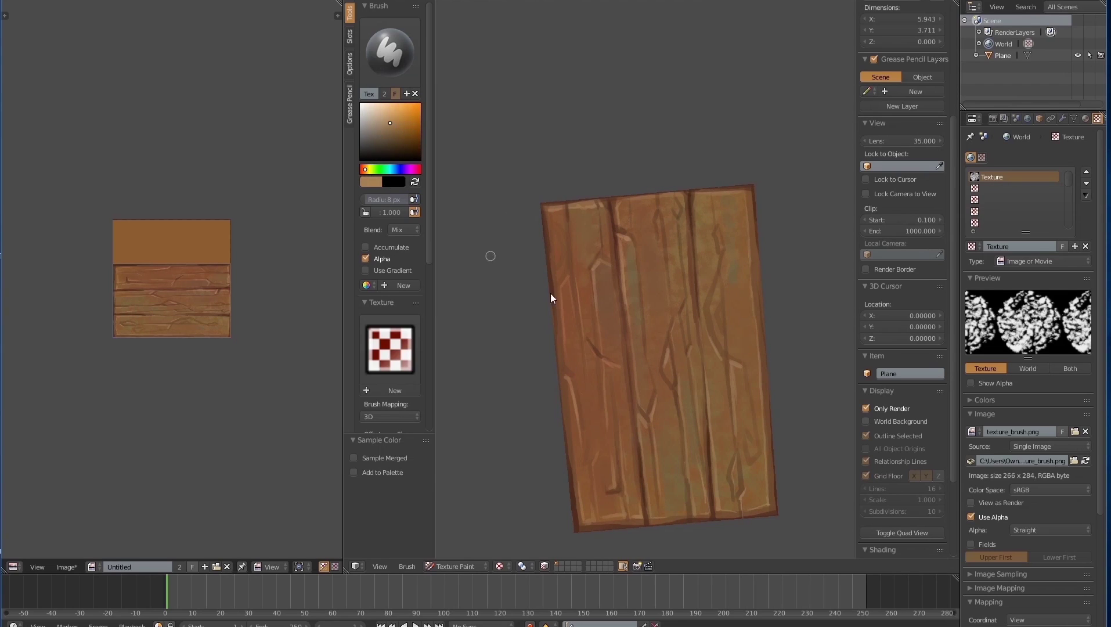
key("f")
left_click(552, 295)
left_click_drag(566, 313, 580, 375)
key("ctrl+z")
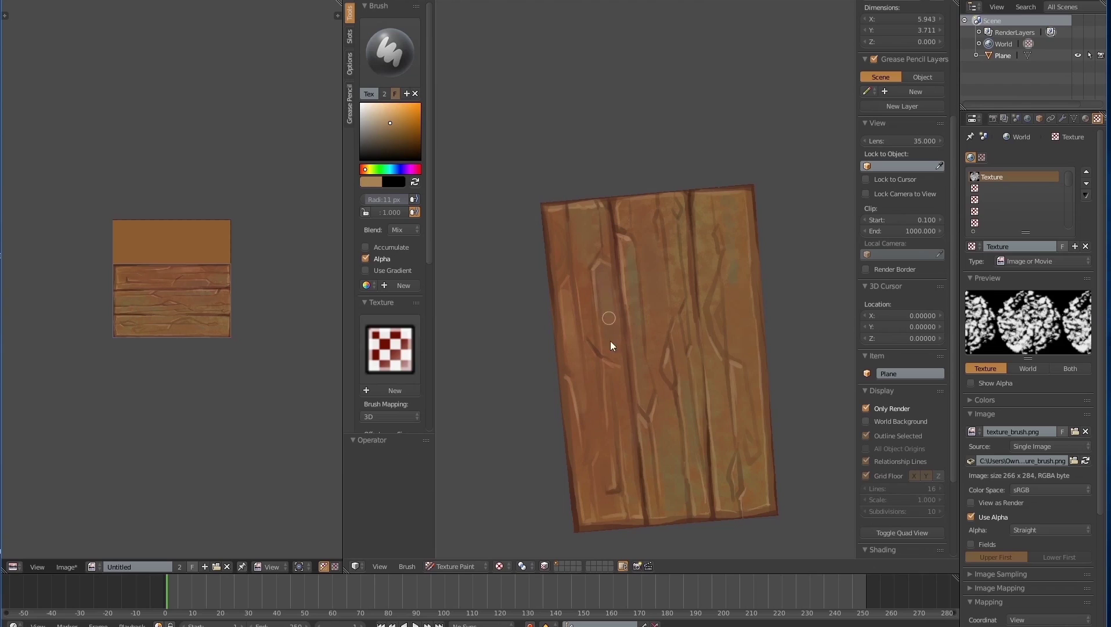
- Sample a reddish brown from the left plank and set the brush radius to 14 px
key("f")
left_click(739, 240)
mouse_move(734, 273)
middle_mouse_down()
mouse_move(628, 392)
mouse_move(706, 397)
mouse_move(596, 470)
mouse_move(606, 441)
mouse_move(608, 456)
mouse_move(538, 358)
middle_mouse_up()
scroll(606, 441, "up", 3)
scroll(633, 359, "up", 2)
middle_click_drag(632, 359, 606, 327)
scroll(606, 328, "up", 1)
key("s")
key("f")
left_click(608, 339)
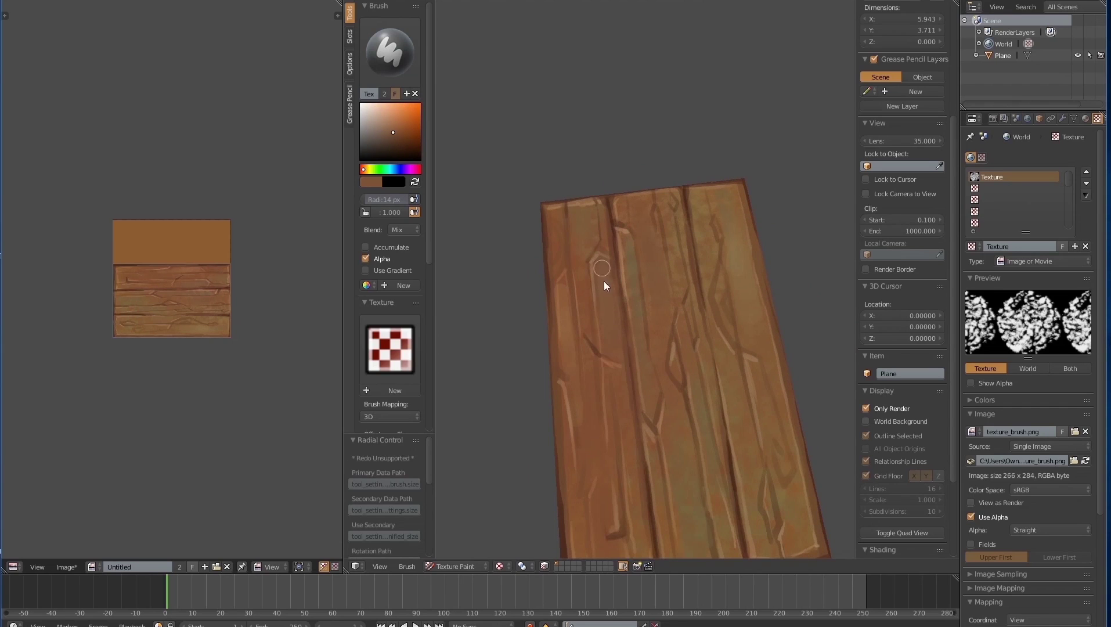
- Sample dark and light browns and, with a 9 px brush, paint a thin crack and highlight at the left plank's top corner
mouse_move(580, 216)
middle_mouse_down()
mouse_move(605, 298)
mouse_move(632, 333)
mouse_move(610, 314)
mouse_move(583, 242)
middle_mouse_up()
scroll(633, 333, "up", 3)
key("s")
key("f")
left_click(604, 279)
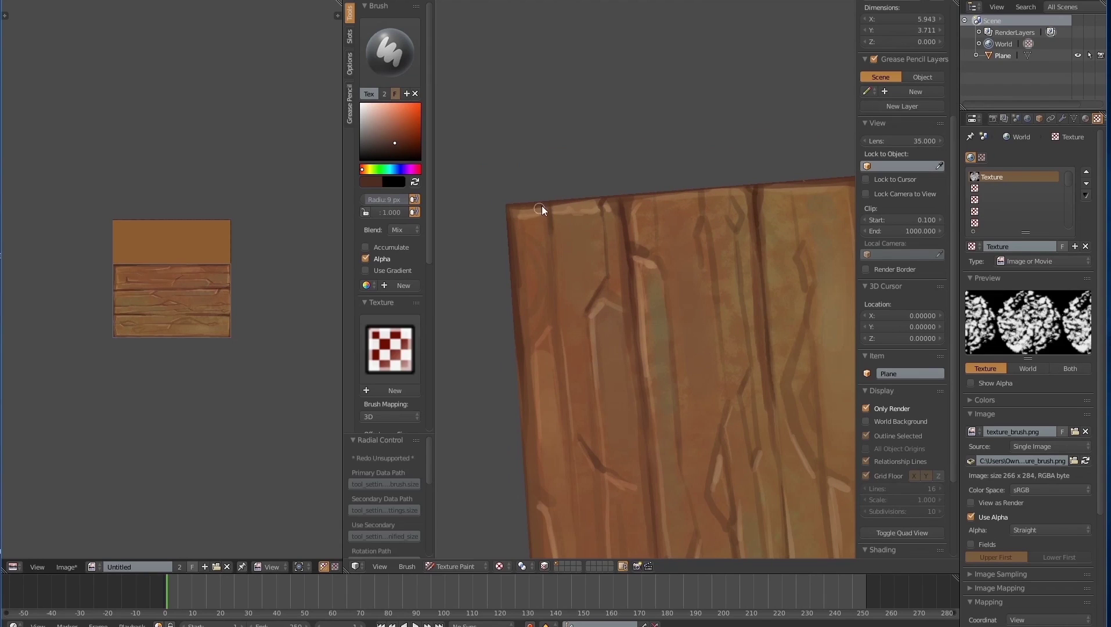
key("s")
key("s")
left_click_drag(523, 246, 535, 312)
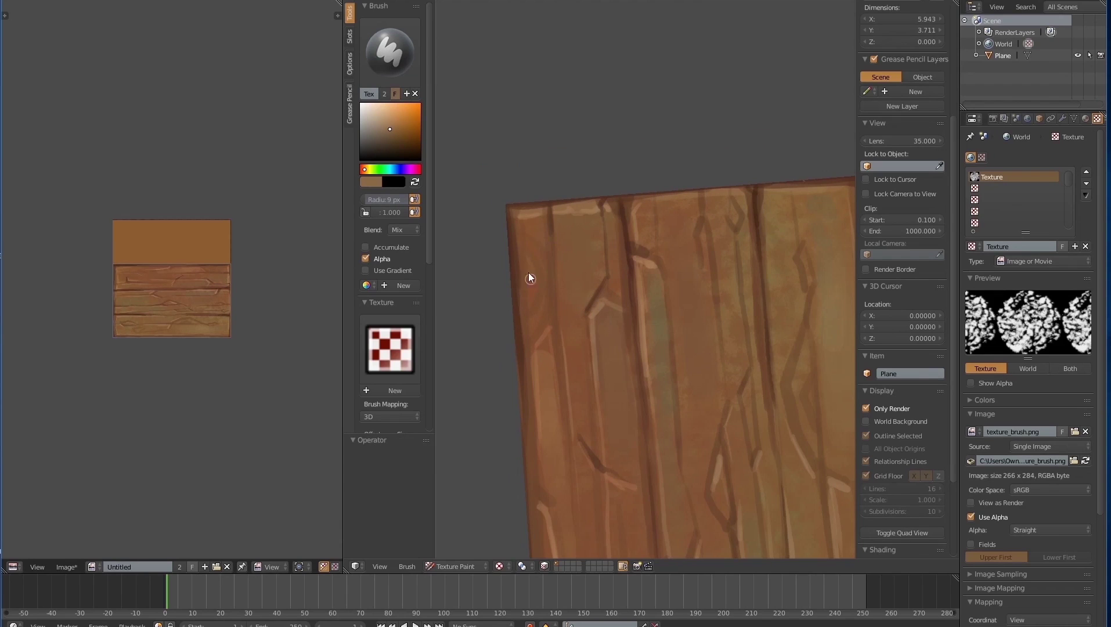
- Sample browns and paint a small notch on the left plank's outer edge and a stroke along the first groove
scroll(481, 229, "down", 5)
middle_click_drag(553, 468, 545, 337, "shift")
scroll(545, 302, "up", 3)
key("s")
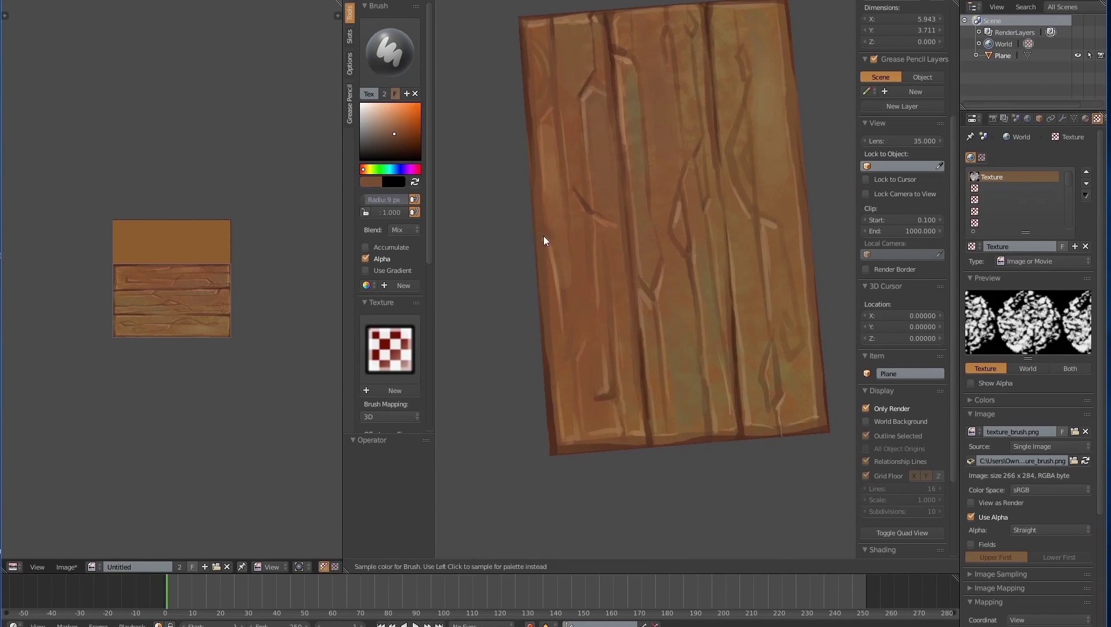
key("s")
middle_click_drag(571, 214, 546, 315, "shift")
left_click_drag(607, 283, 609, 361)
- Pick a light brown and paint a long vertical highlight beside the crack on the upper right plank
middle_click_drag(724, 140, 698, 167, "shift")
key("s")
left_click(389, 126)
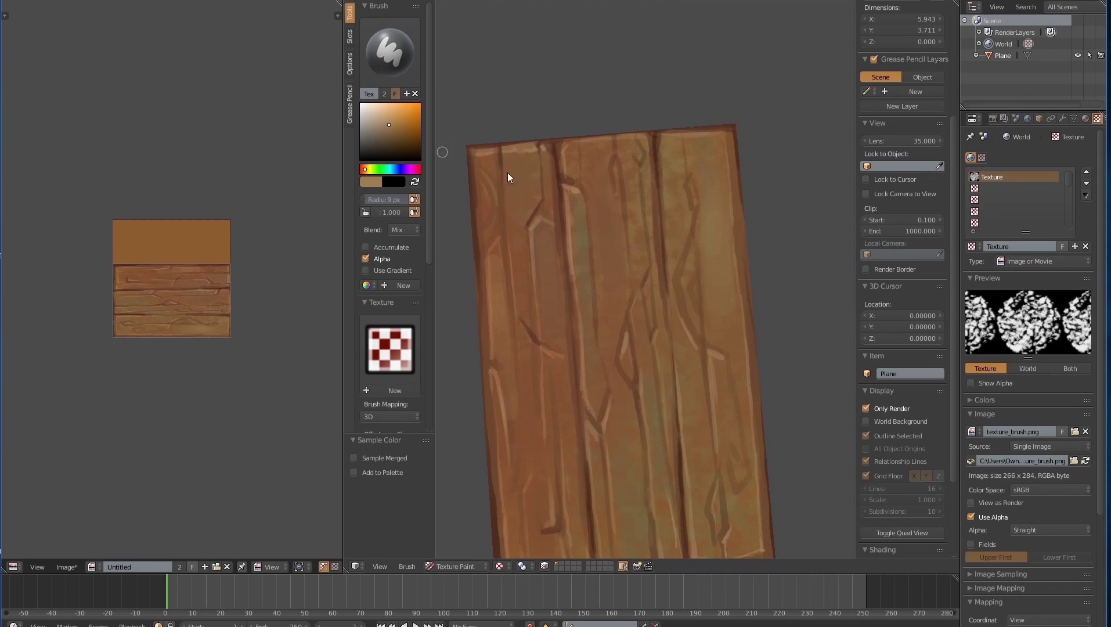
left_click_drag(695, 228, 710, 334)
left_click(386, 120)
key("s")
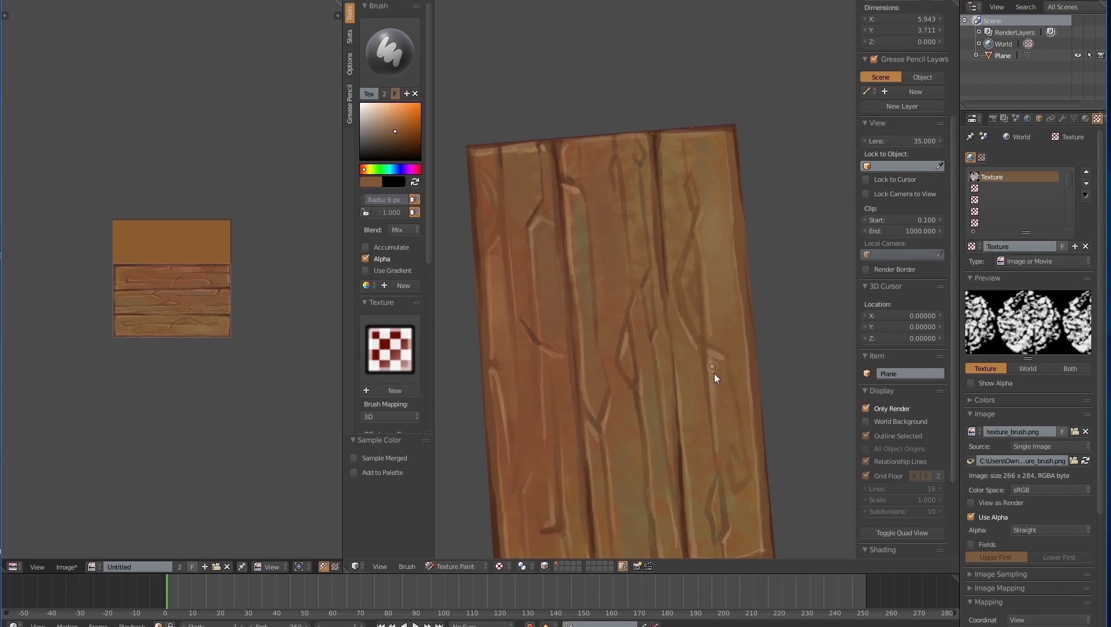
- Sample a pale brown, paint a short diagonal highlight low on the right plank, and sample a dark brown for its crack
middle_click_drag(713, 371, 694, 248, "shift")
key("s")
key("s")
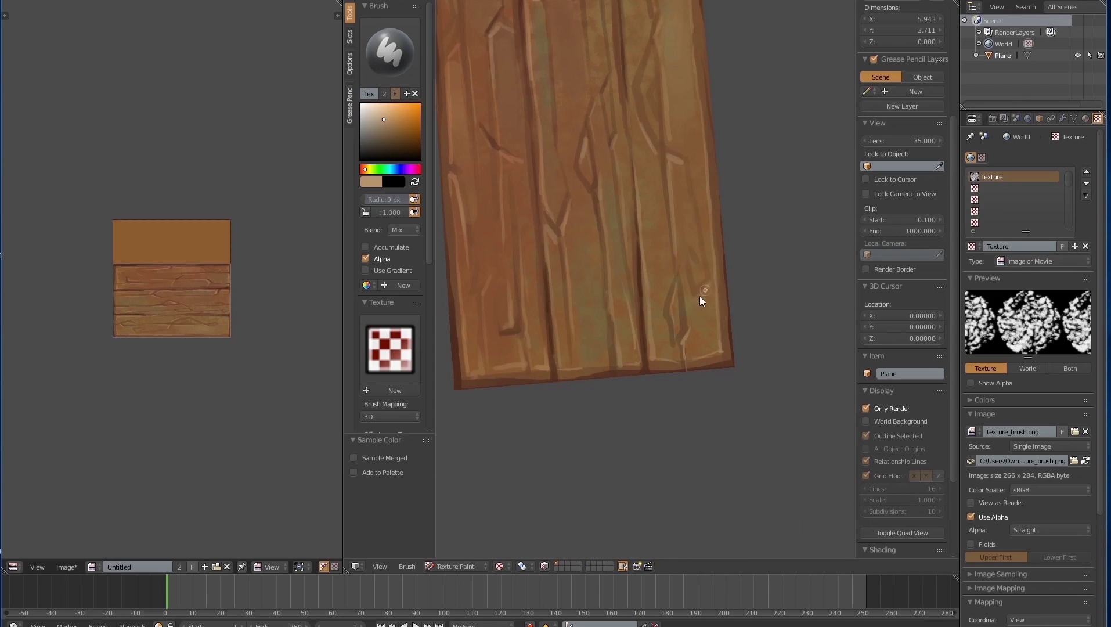
key("s")
key("s")
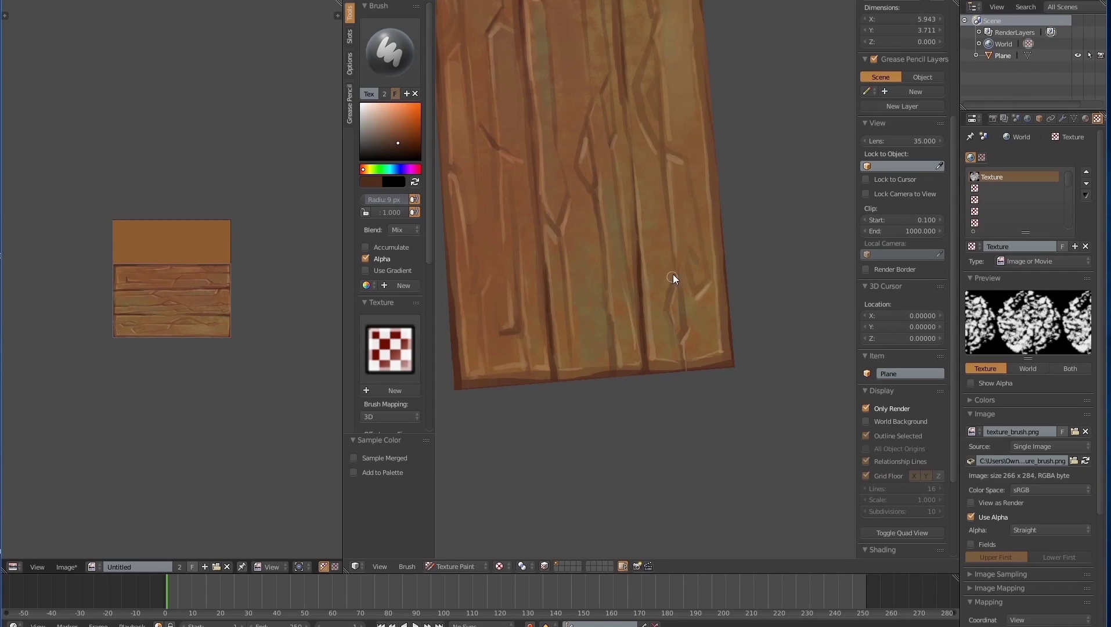
- Paint a short dark crack down from the right plank's top edge and highlight the long crack below it in light brown
scroll(666, 166, "down", 2)
scroll(652, 248, "up", 5)
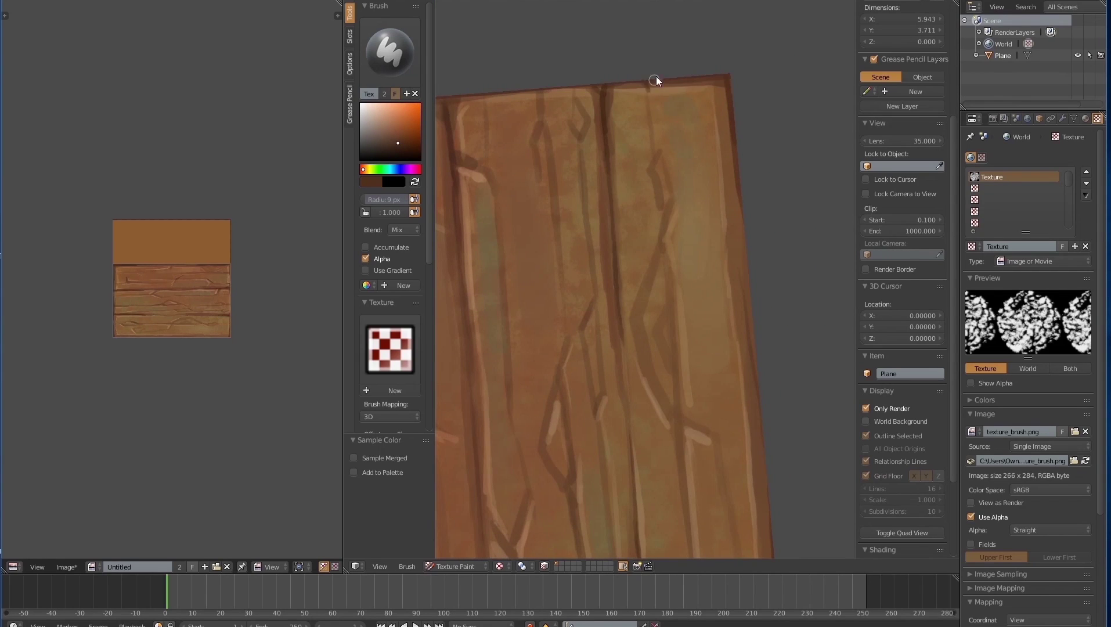
key("s")
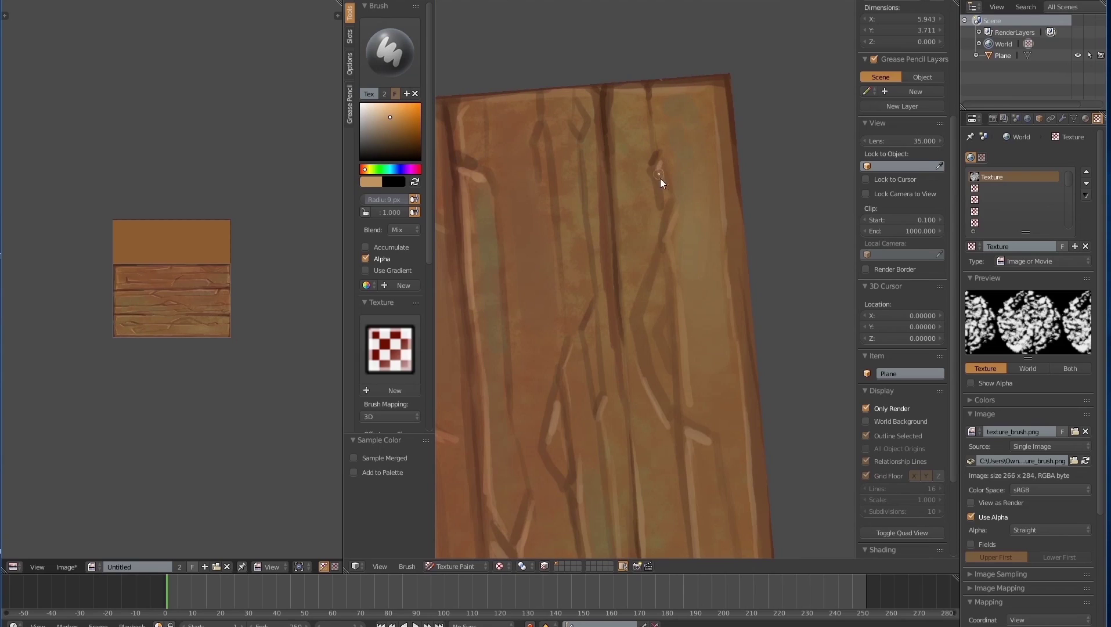
scroll(654, 365, "down", 3)
scroll(595, 278, "up", 4)
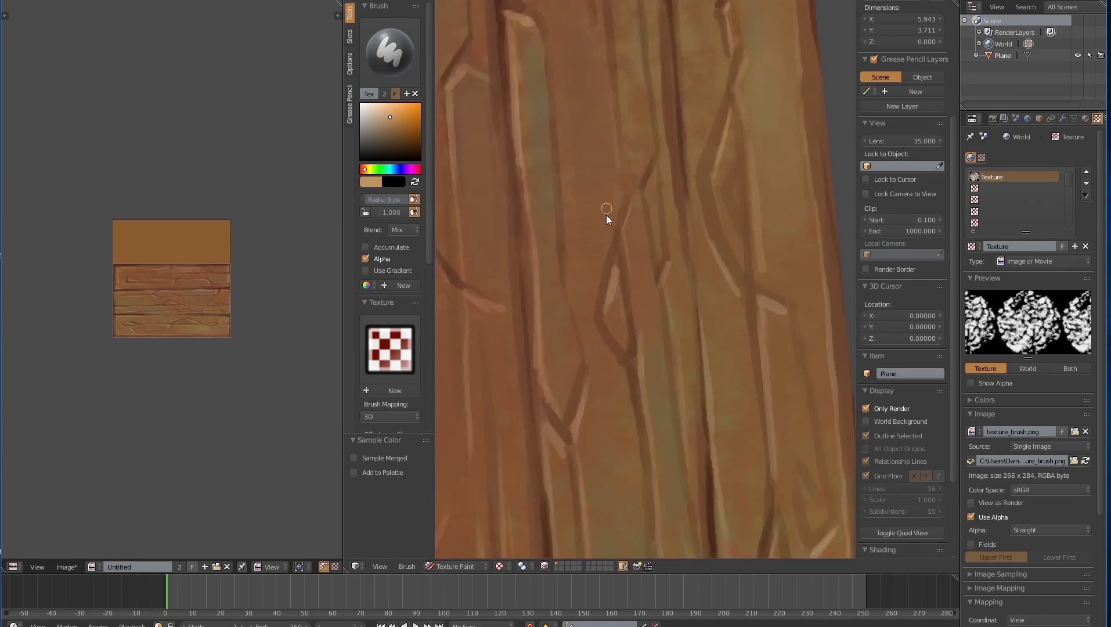
- Sample browns from the plane and paint strokes along the groove between the middle and right planks
scroll(605, 218, "down", 3)
key("s")
left_click_drag(678, 325, 672, 284)
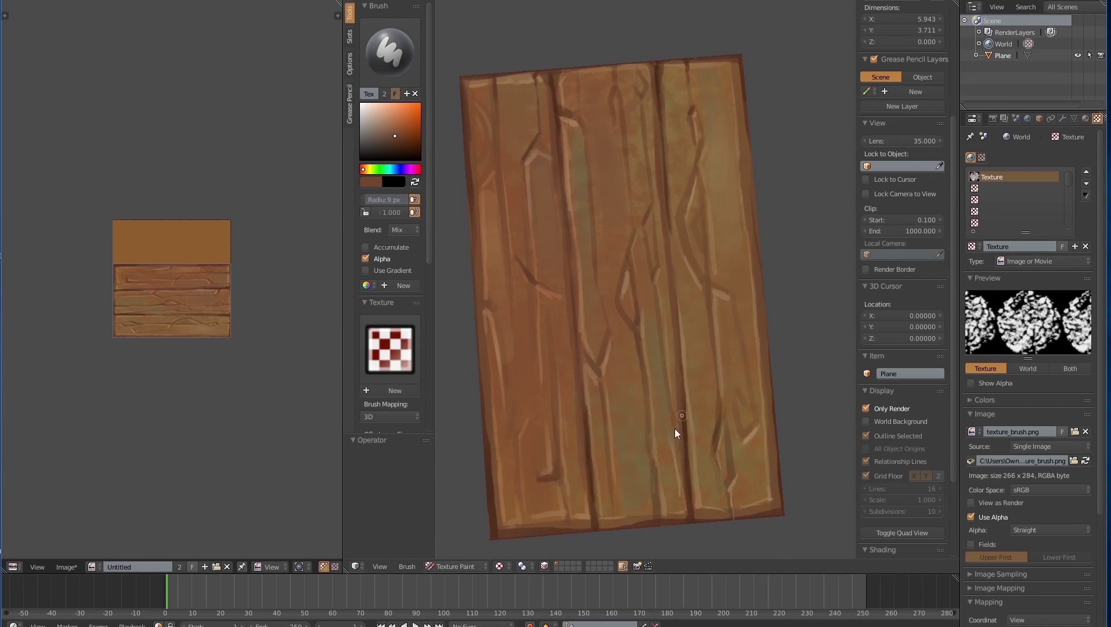
key("s")
left_click_drag(675, 313, 685, 398)
- Sample a pale brown, set the brush radius to 3 px, and highlight the right plank's lower corner
scroll(633, 401, "down", 4)
mouse_move(630, 429)
middle_mouse_down()
mouse_move(676, 410)
mouse_move(582, 360)
mouse_move(590, 342)
middle_mouse_up()
scroll(673, 407, "up", 2)
scroll(657, 335, "up", 4)
key("s")
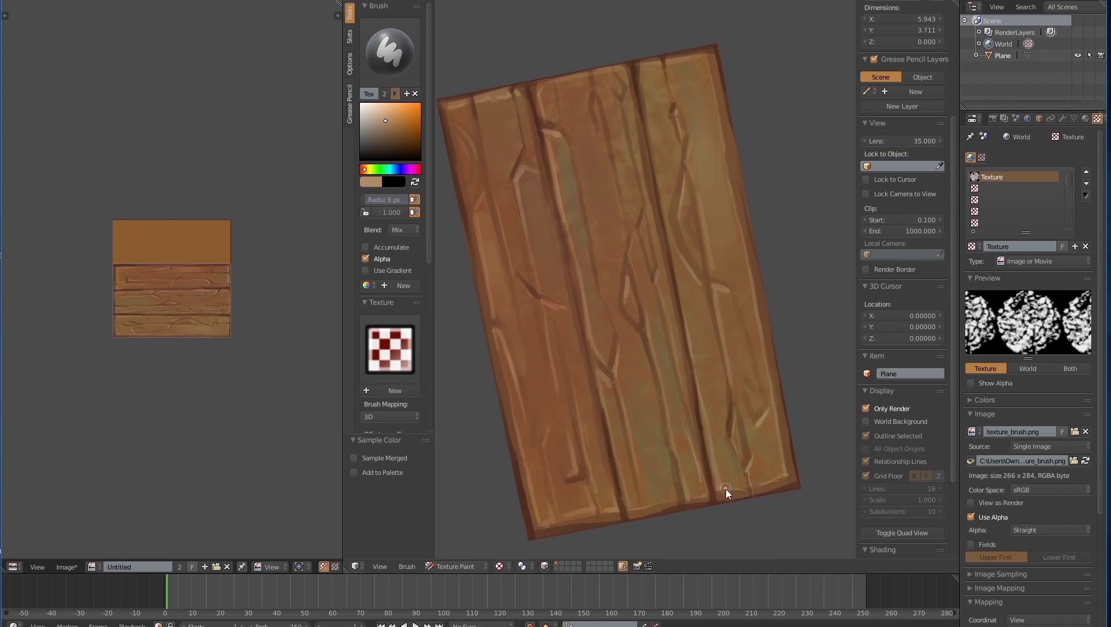
key("f")
left_click(723, 486)
middle_click_drag(730, 477, 708, 418, "shift")
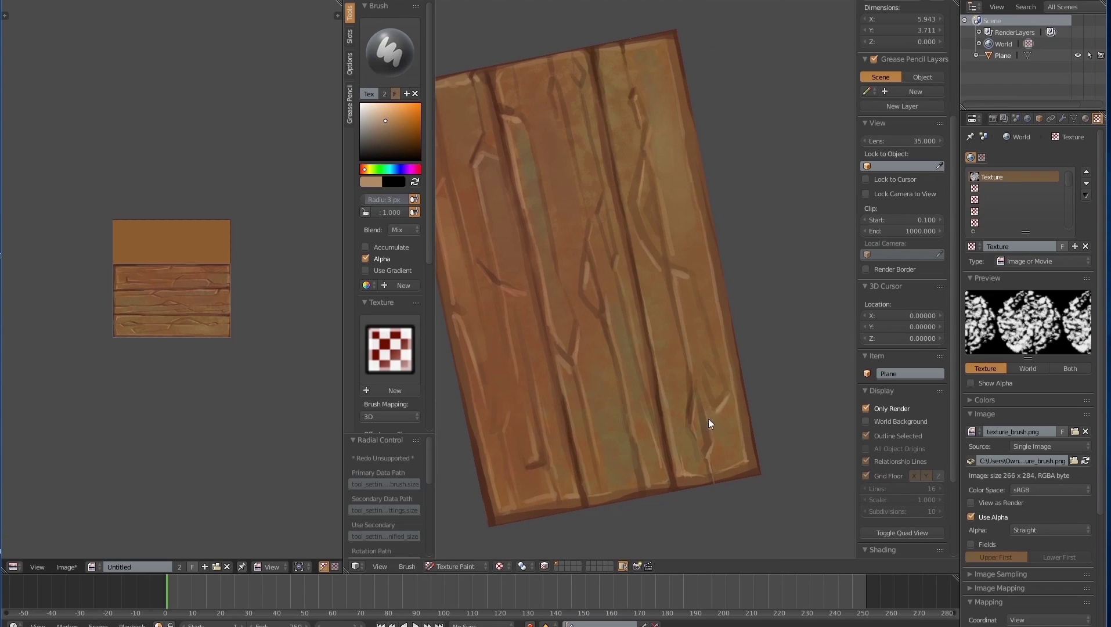
left_click_drag(745, 455, 737, 459)
middle_click_drag(676, 408, 733, 334, "shift")
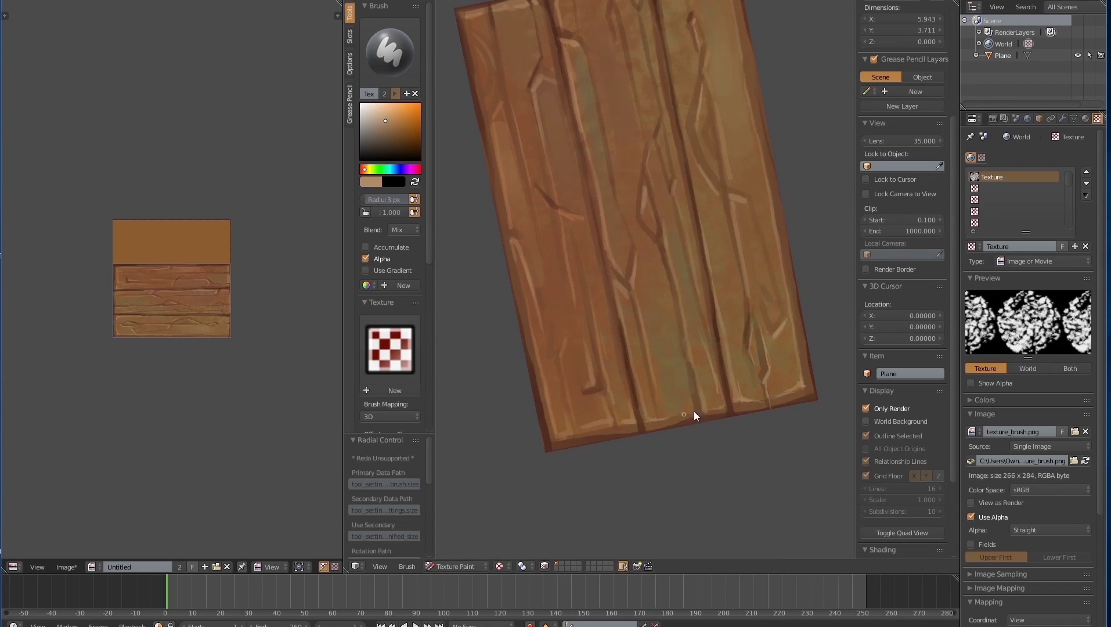
- Set the brush radius to 5 px, add light touches beside the first groove's upper end, and sample a mid brown
middle_click_drag(709, 409, 777, 175, "shift")
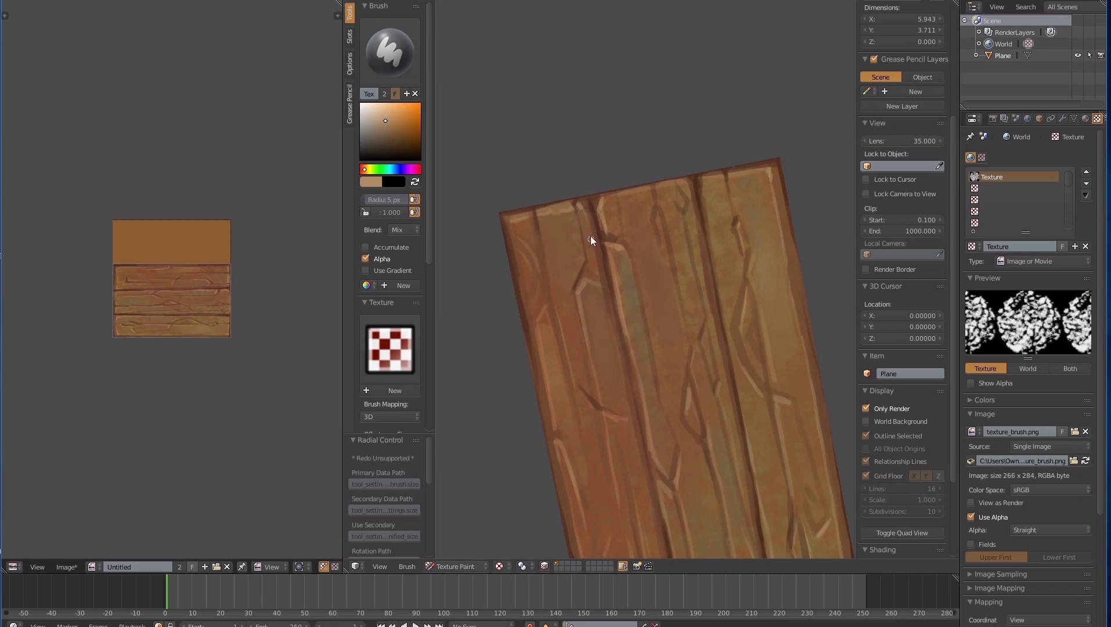
scroll(625, 319, "down", 4)
middle_click_drag(625, 319, 650, 417)
scroll(667, 299, "up", 5)
middle_click_drag(668, 299, 644, 310)
key("s")
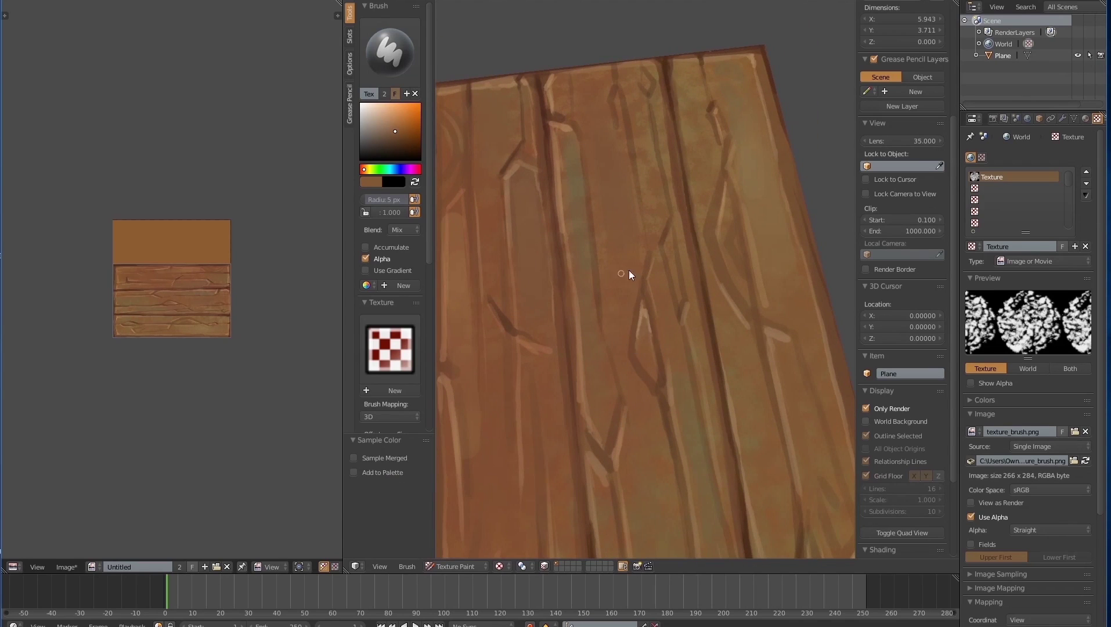
- Sample a reddish brown from the lower left plank and set the brush radius to 13 px
scroll(621, 273, "down", 3)
middle_click_drag(645, 441, 640, 353, "shift")
scroll(640, 353, "up", 3)
key("s")
middle_click_drag(511, 371, 538, 265, "shift")
key("f")
left_click(542, 265)
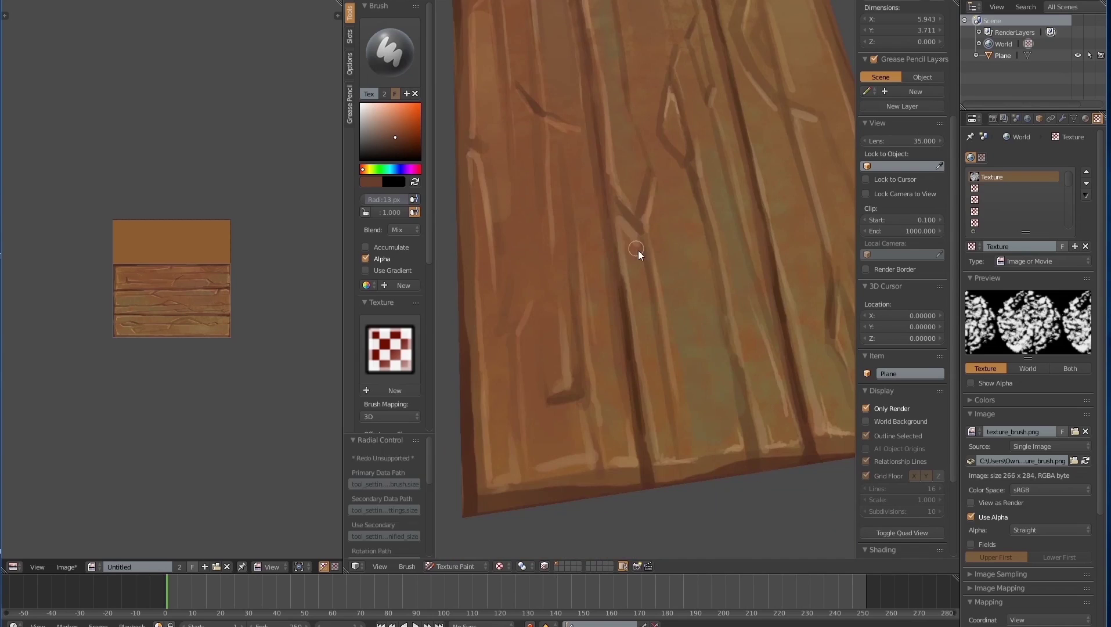
- Resize the brush and shade along the groove between the left and middle planks with a colour sampled from the plane
middle_click_drag(635, 229, 604, 280)
scroll(589, 303, "down", 4)
scroll(618, 231, "up", 4)
middle_click_drag(618, 231, 609, 228)
key("f")
left_click(606, 226)
key("f")
left_click(656, 321)
mouse_move(701, 402)
middle_mouse_down()
mouse_move(638, 276)
mouse_move(713, 317)
mouse_move(718, 406)
middle_mouse_up()
key("s")
mouse_move(531, 311)
middle_mouse_down("shift")
mouse_move(645, 317)
mouse_move(629, 386)
mouse_move(582, 303)
middle_mouse_up("shift")
scroll(622, 285, "down", 4)
- Change the brush colour, blend mode and size, and brighten the left plank with a warm tint along its length
left_click(361, 113)
left_click(409, 230)
left_click(406, 109)
key("f")
left_click(618, 280)
left_click_drag(618, 359, 601, 160)
left_click(369, 169)
left_click(369, 111)
scroll(606, 261, "down", 3)
scroll(619, 268, "up", 3)
key("ctrl+z")
- Sample colours from the planks, set the brush radius to 9 px, and pick an orange brown from the left plank
mouse_move(619, 268)
middle_mouse_down()
mouse_move(672, 407)
mouse_move(558, 415)
mouse_move(614, 271)
mouse_move(622, 329)
middle_mouse_up()
middle_click_drag(635, 331, 613, 394)
scroll(612, 394, "up", 2)
scroll(605, 446, "down", 1)
scroll(605, 445, "up", 3)
key("s")
key("s")
key("f")
left_click(625, 308)
mouse_move(587, 295)
middle_mouse_down()
mouse_move(635, 307)
mouse_move(620, 339)
middle_mouse_up()
key("s")
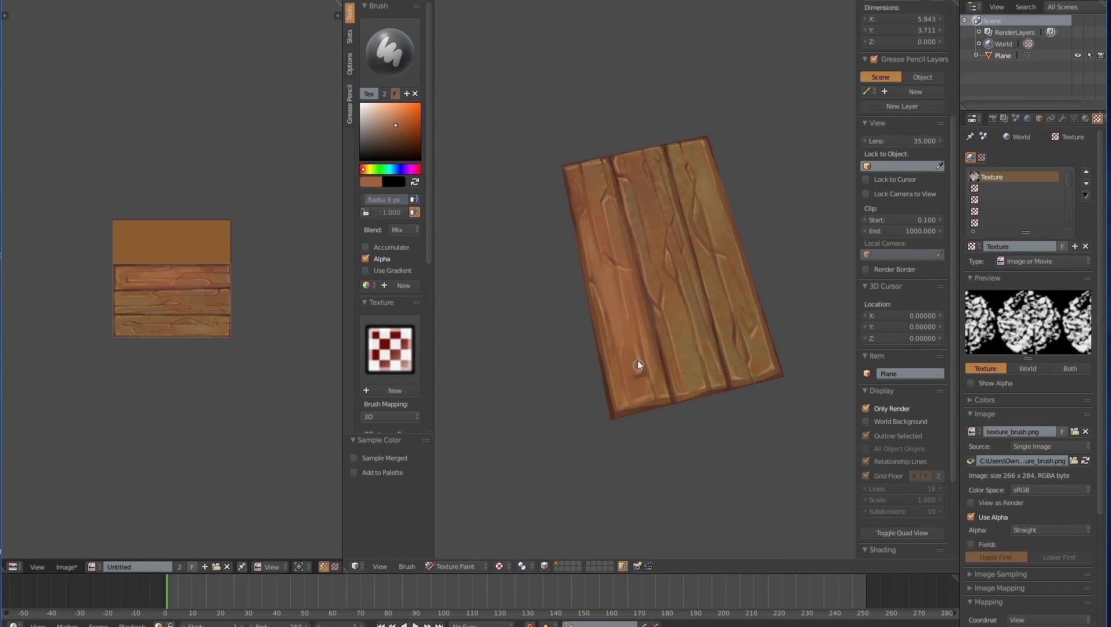
- Sample reddish browns, set the brush radius to 5 px, and paint a short diagonal crack low on the left plank
scroll(612, 320, "up", 2)
key("s")
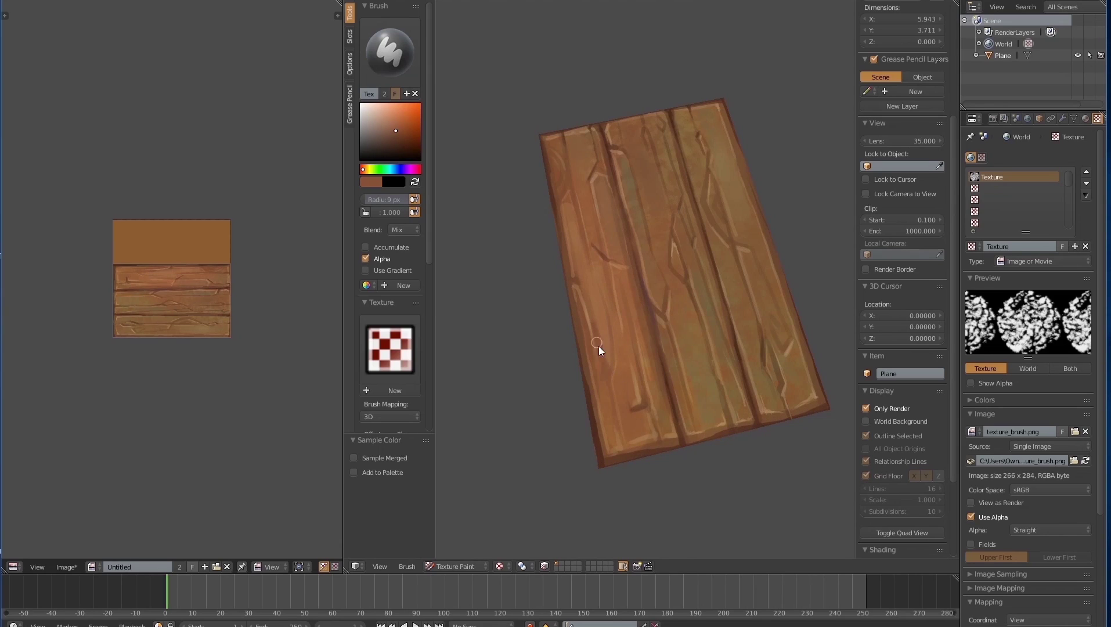
key("s")
key("f")
left_click(611, 375)
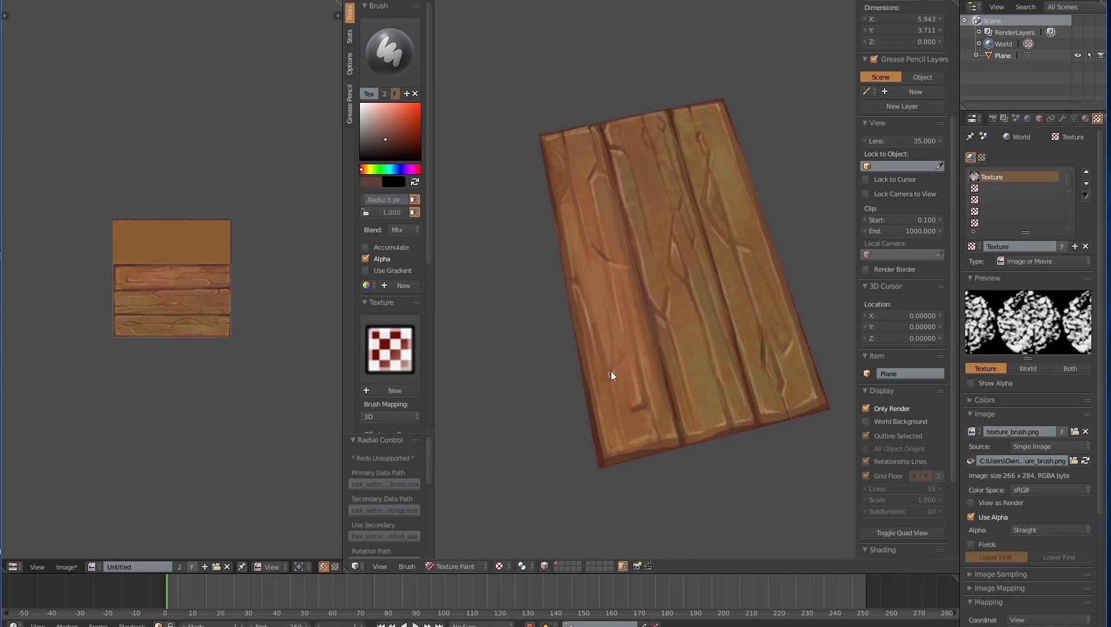
key("s")
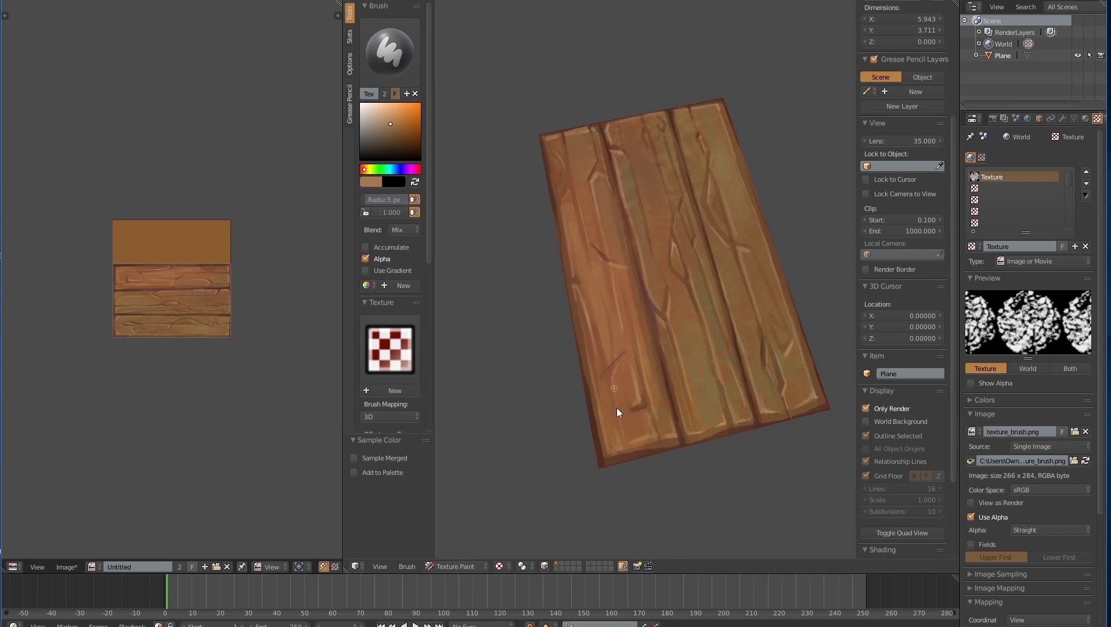
- Highlight the left plank with light brown, then sample a dark brown and reinforce the thin crack at its top
middle_click_drag(575, 196, 579, 228, "shift")
scroll(550, 215, "up", 6)
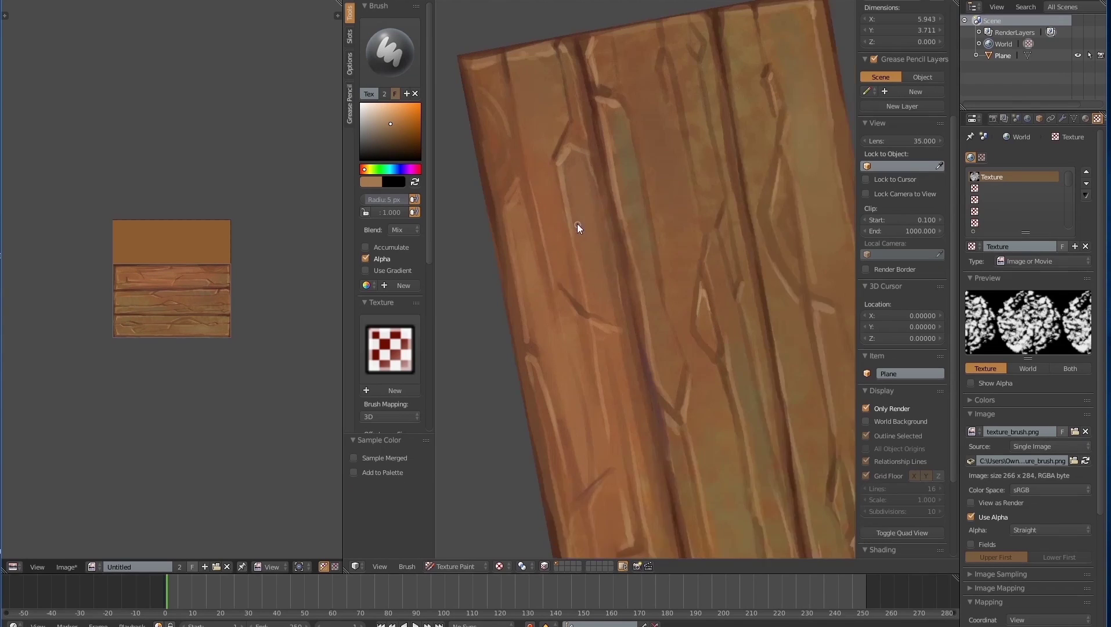
key("s")
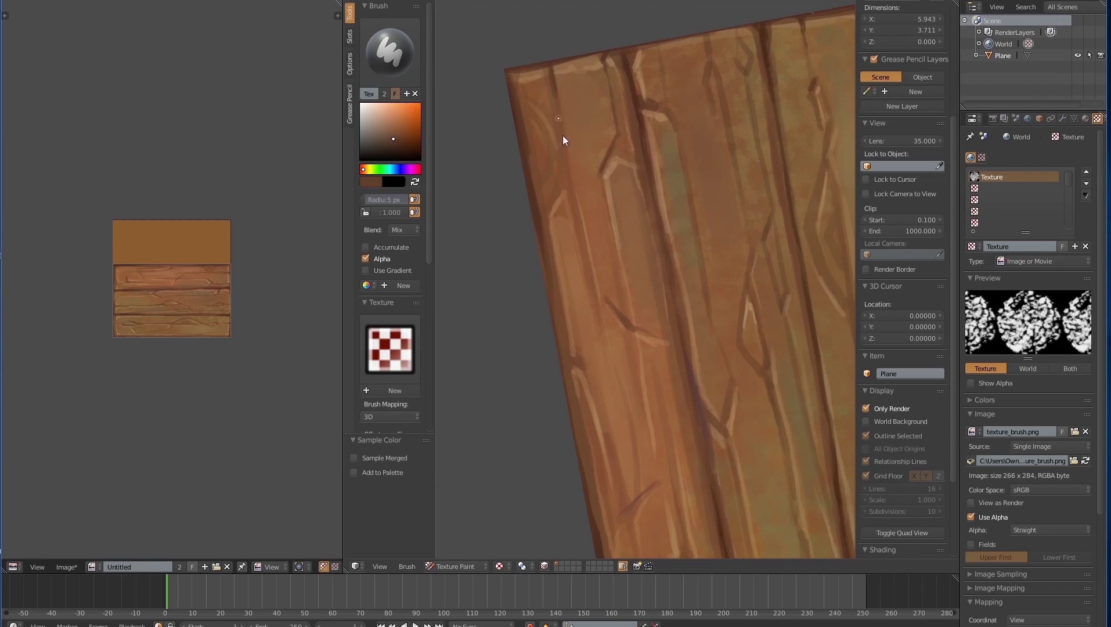
scroll(583, 261, "down", 2)
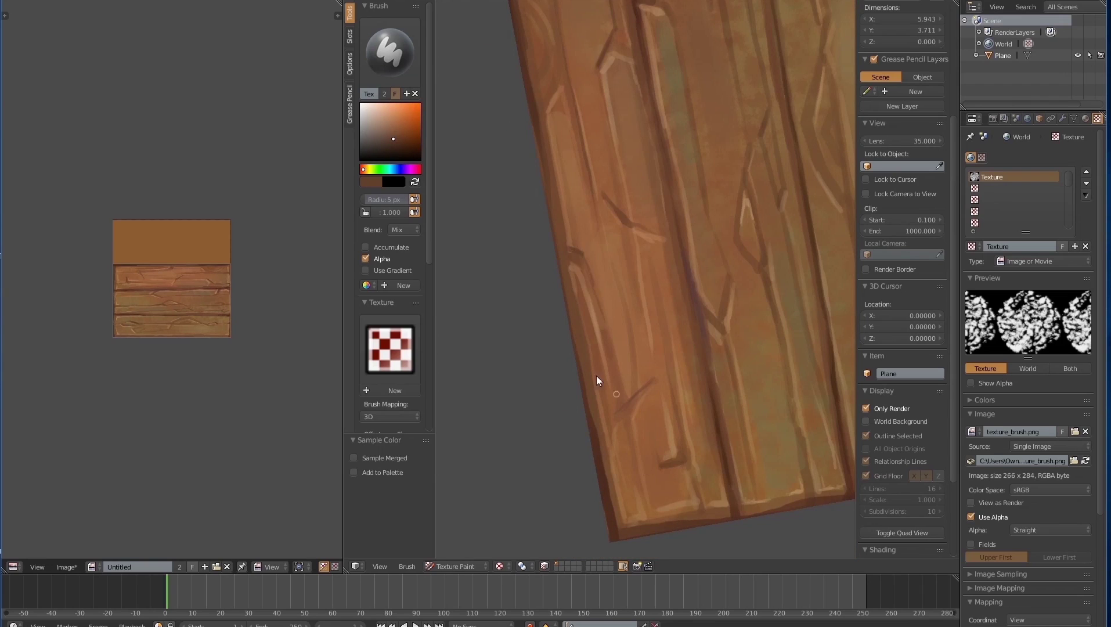
- Sample browns from the lower left plank and touch up the thin crack at its bottom end
scroll(575, 348, "down", 4)
middle_click_drag(538, 327, 613, 277)
scroll(639, 360, "up", 3)
middle_click_drag(639, 359, 661, 312, "shift")
key("s")
key("s")
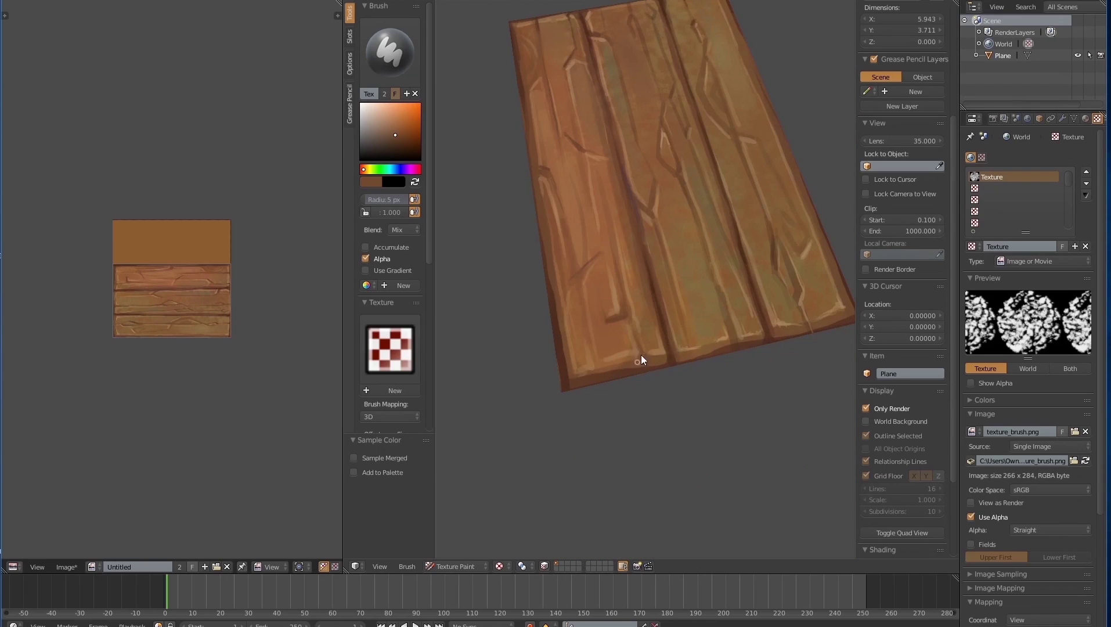
scroll(598, 367, "down", 5)
middle_click_drag(617, 358, 607, 244)
scroll(604, 163, "up", 3)
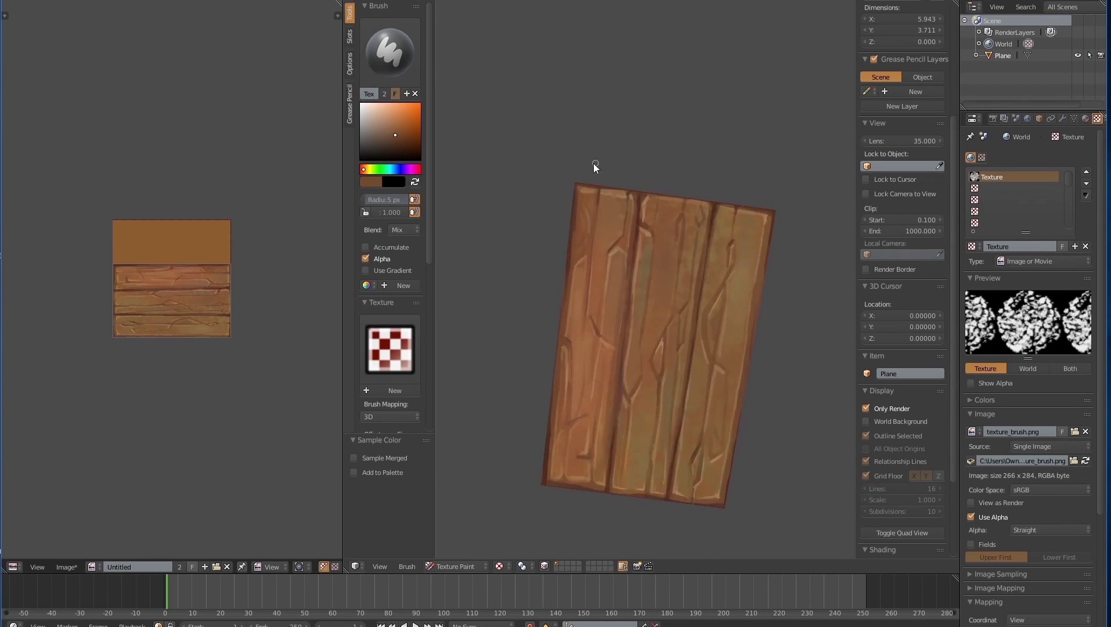
- Sample the dark brown of the planks' bottom border into a palette and reinforce the lower edge
scroll(594, 489, "down", 2)
middle_click_drag(594, 488, 633, 400, "shift")
scroll(632, 399, "up", 4)
key("s")
left_click(567, 414)
key("s")
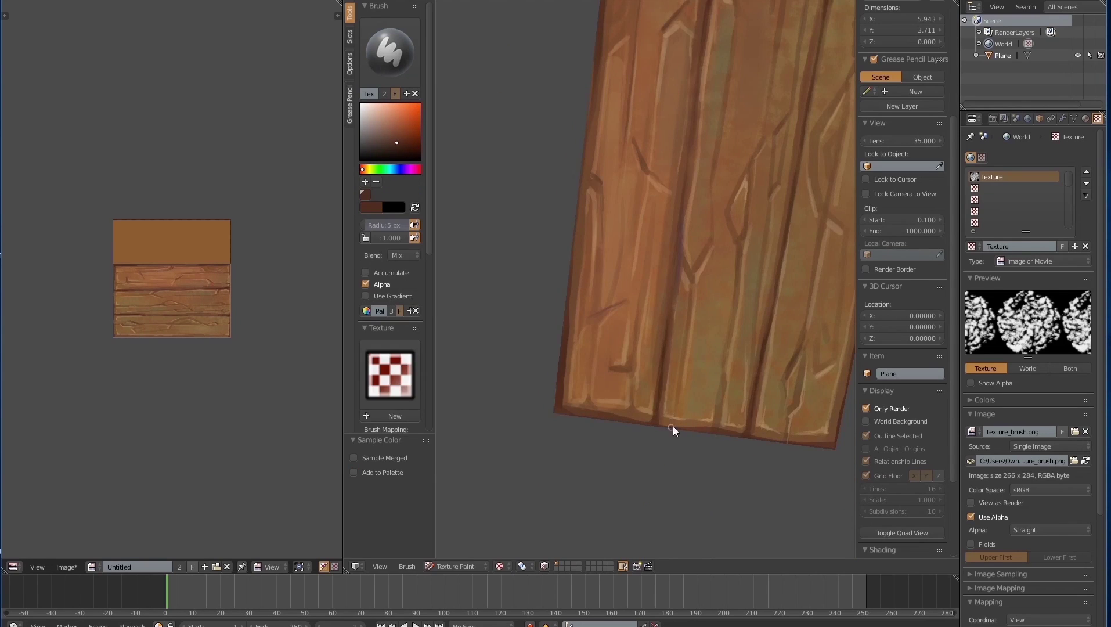
- Extend the dark crack across the middle plank's top, join it to the top edge, and sample a light brown for its highlight
middle_click_drag(643, 424, 577, 122)
scroll(572, 417, "up", 2)
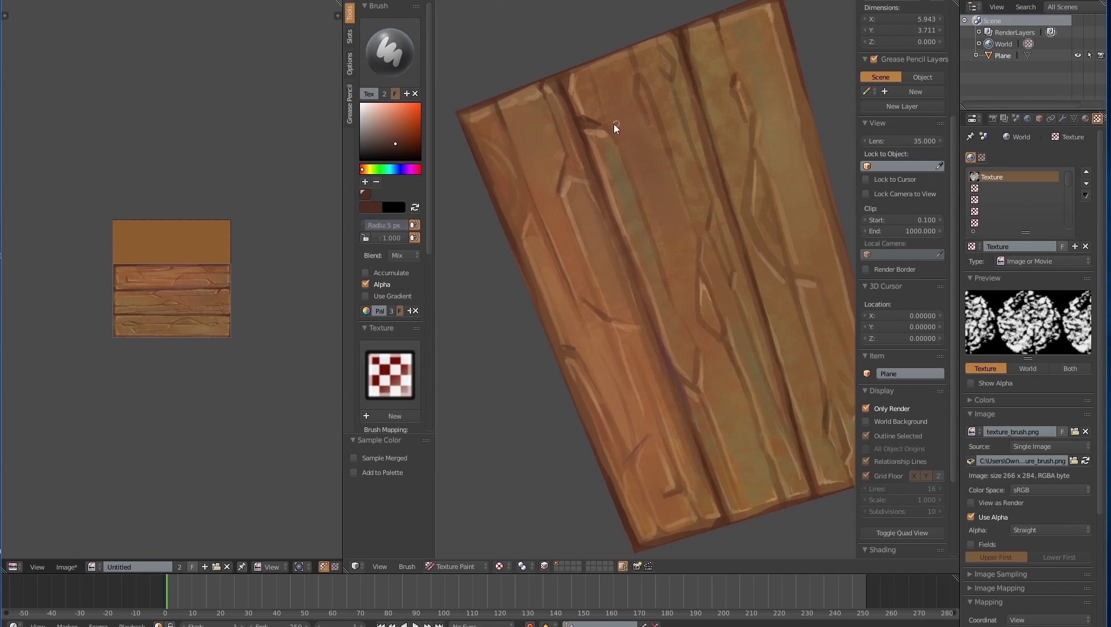
middle_click_drag(620, 171, 694, 63)
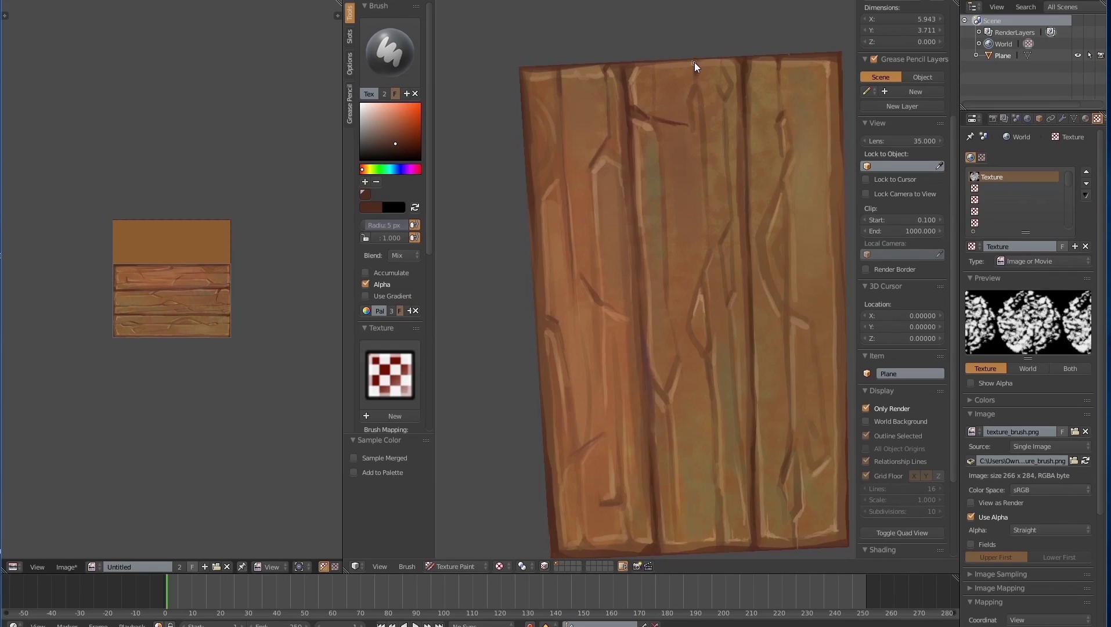
key("s")
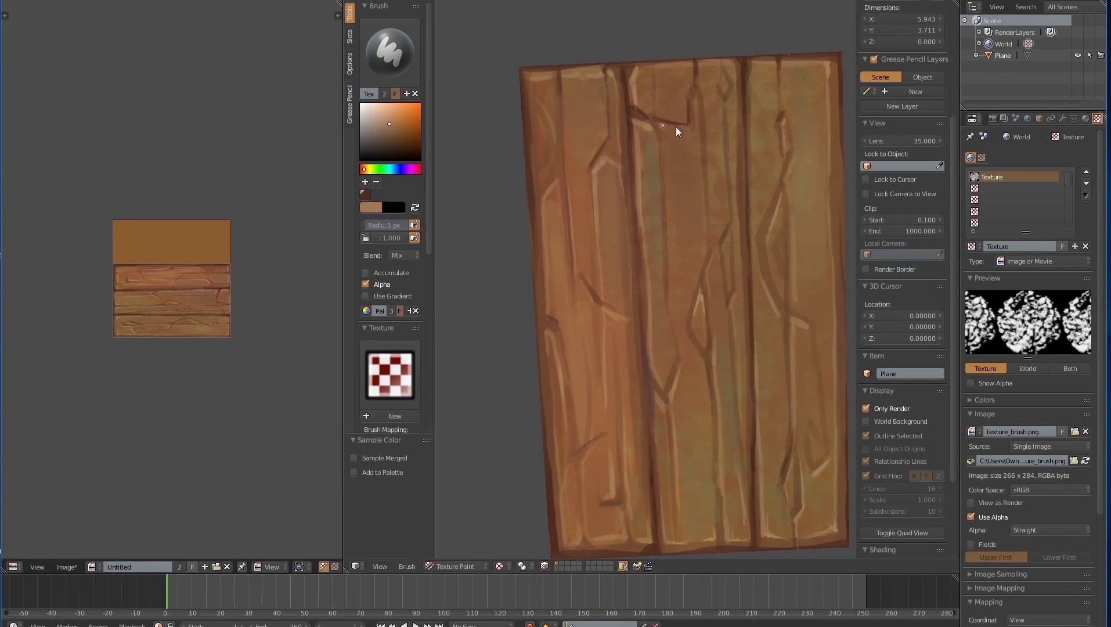
- Sample a dark reddish brown, set the brush radius to 8 px, and paint a stroke down from the middle plank's top crack
middle_click_drag(634, 171, 621, 322, "ctrl")
mouse_move(622, 322)
middle_mouse_down("ctrl")
mouse_move(637, 222)
mouse_move(619, 166)
middle_mouse_up("ctrl")
key("s")
key("f")
left_click(623, 165)
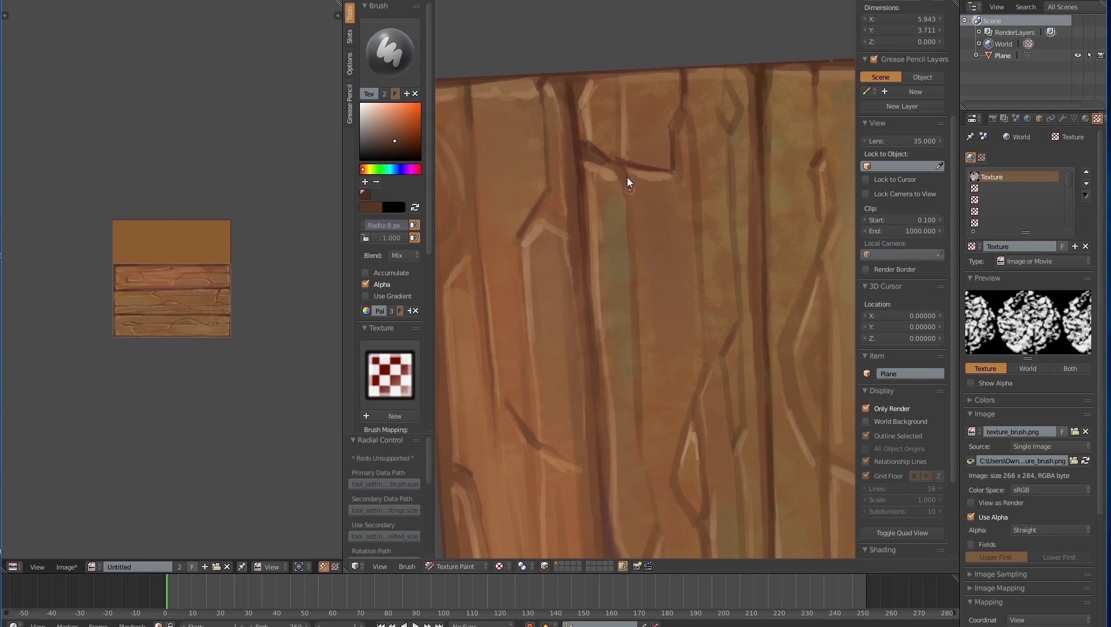
left_click_drag(624, 170, 629, 229)
- Sample colours around the middle plank's top crack, resize the brush, and refine the crack where it meets the groove
key("s")
key("s")
key("f")
left_click(600, 165)
left_click_drag(602, 172, 593, 159)
- Set the brush radius to 5 px, sample browns from the planks, and touch up the cracks on the middle and right planks
mouse_move(625, 285)
middle_mouse_down("ctrl")
mouse_move(614, 377)
mouse_move(612, 277)
middle_mouse_up("ctrl")
mouse_move(627, 331)
middle_mouse_down("ctrl")
mouse_move(636, 275)
mouse_move(637, 322)
middle_mouse_up("ctrl")
middle_click_drag(637, 321, 633, 264, "shift")
key("s")
key("f")
left_click(676, 290)
key("s")
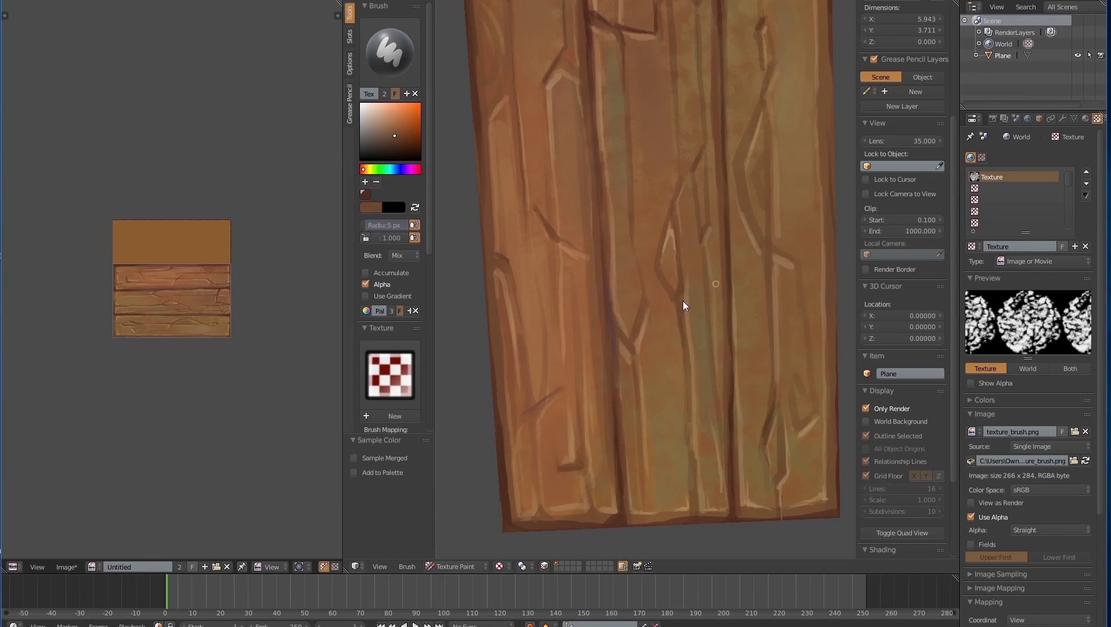
key("s")
middle_click_drag(697, 160, 637, 177, "shift")
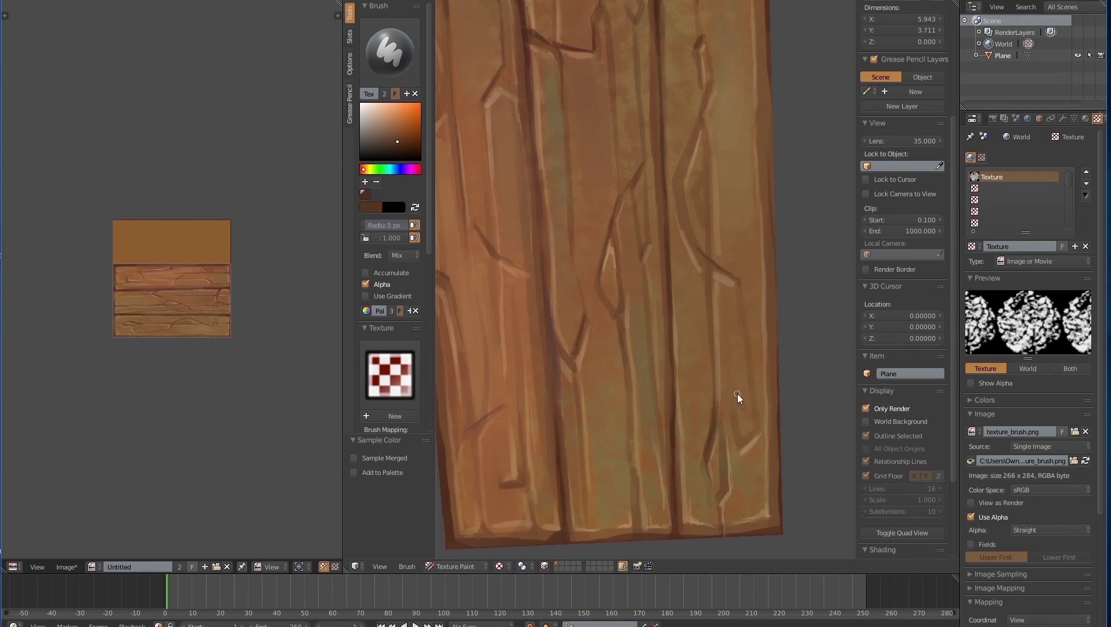
- Set the brush's blend mode to Color and turn off pressure sensitivity for its radius
scroll(659, 314, "down", 4)
middle_click_drag(659, 314, 623, 487)
scroll(624, 462, "down", 2)
left_click(406, 255)
left_click(485, 107)
left_click(404, 255)
left_click(477, 97)
left_click(415, 226)
- Sample a plank brown, shift its hue to yellow, set the brush radius to 15 px, and tint the planks yellowish
middle_click_drag(592, 360, 585, 373)
key("s")
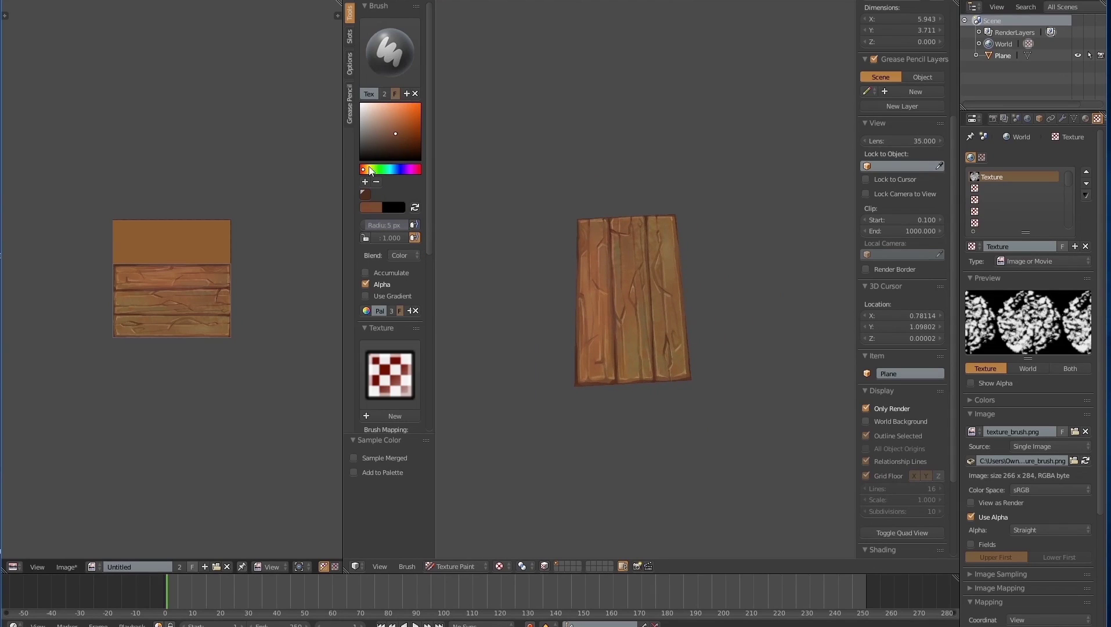
left_click(368, 170)
key("f")
left_click(598, 261)
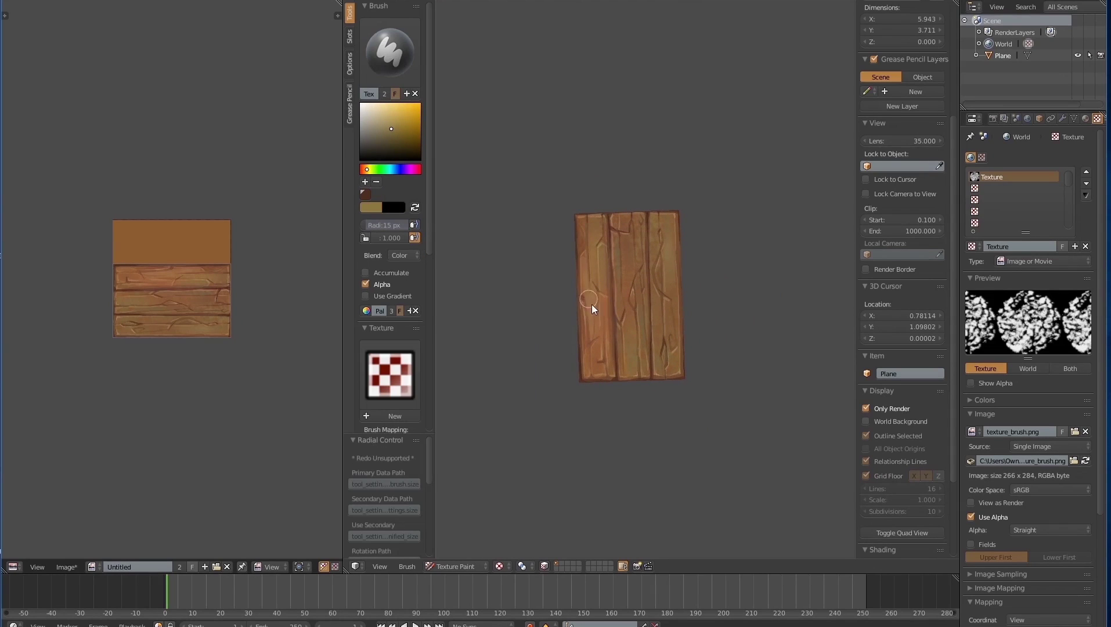
scroll(618, 237, "up", 3)
- Tint areas of the middle and right planks with muted teal, green and yellow for colour variation
left_click_drag(375, 170, 389, 169)
left_click(372, 130)
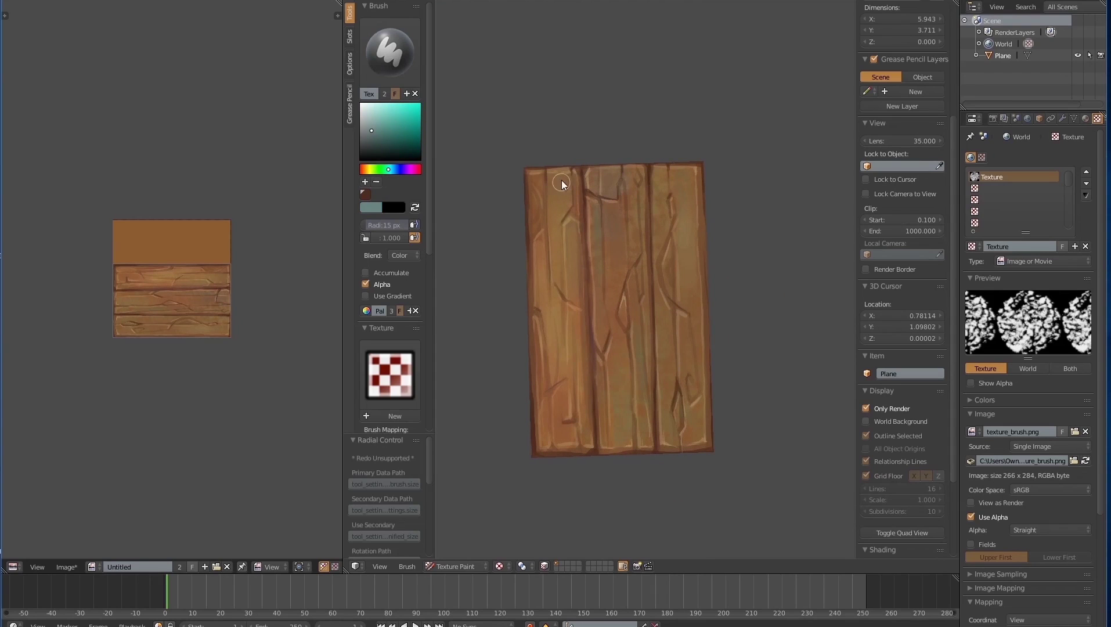
left_click_drag(660, 281, 613, 358)
key("s")
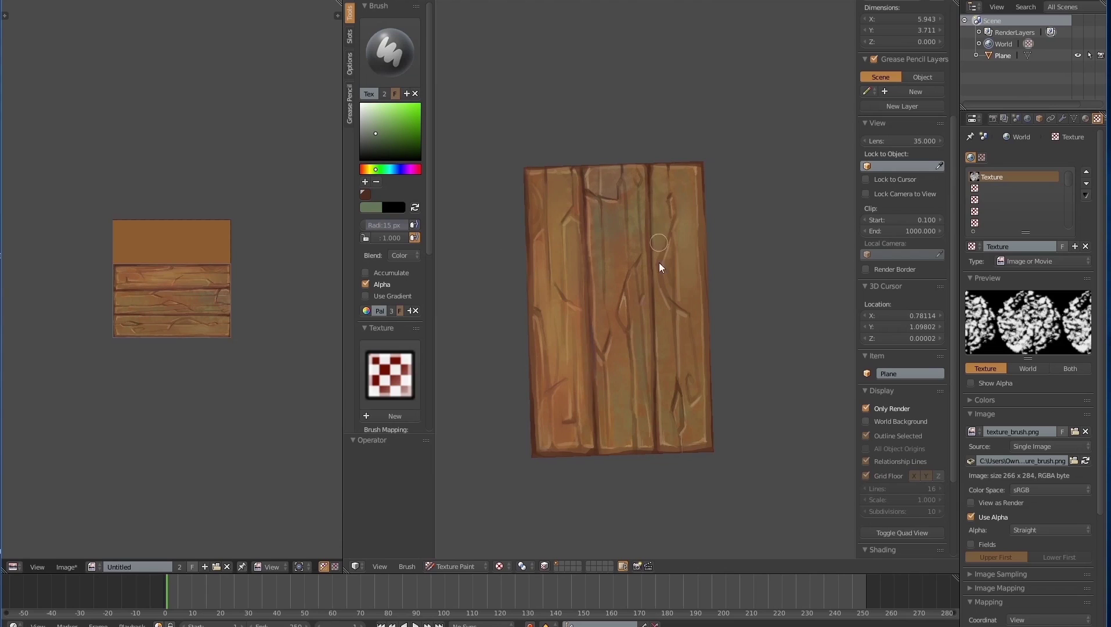
key("s")
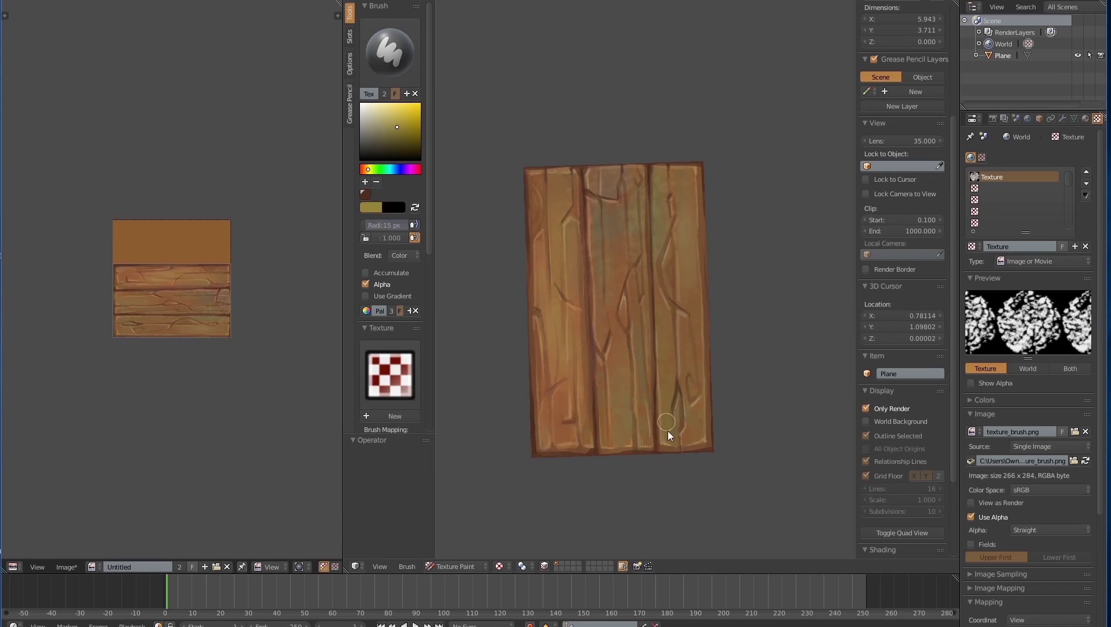
mouse_move(567, 422)
middle_mouse_down()
mouse_move(632, 429)
mouse_move(588, 410)
mouse_move(557, 281)
middle_mouse_up()
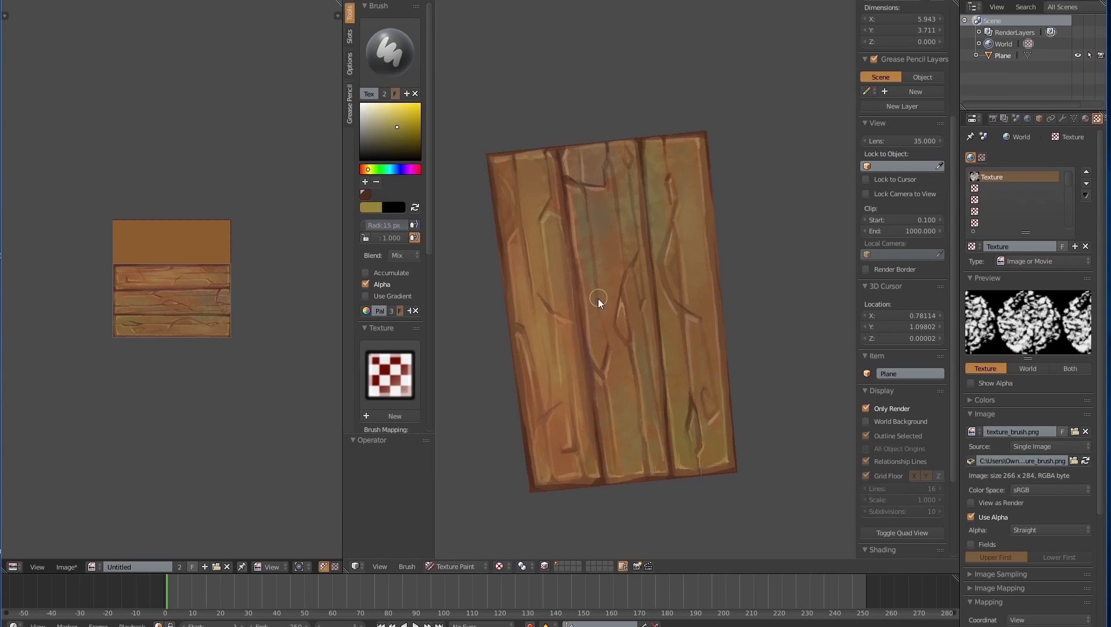
- Pick a light orange-brown, set the brush radius to 4 px, and paint fine strokes on the planks in Mix mode, resampling browns
key("s")
left_click(392, 126)
left_click(365, 169)
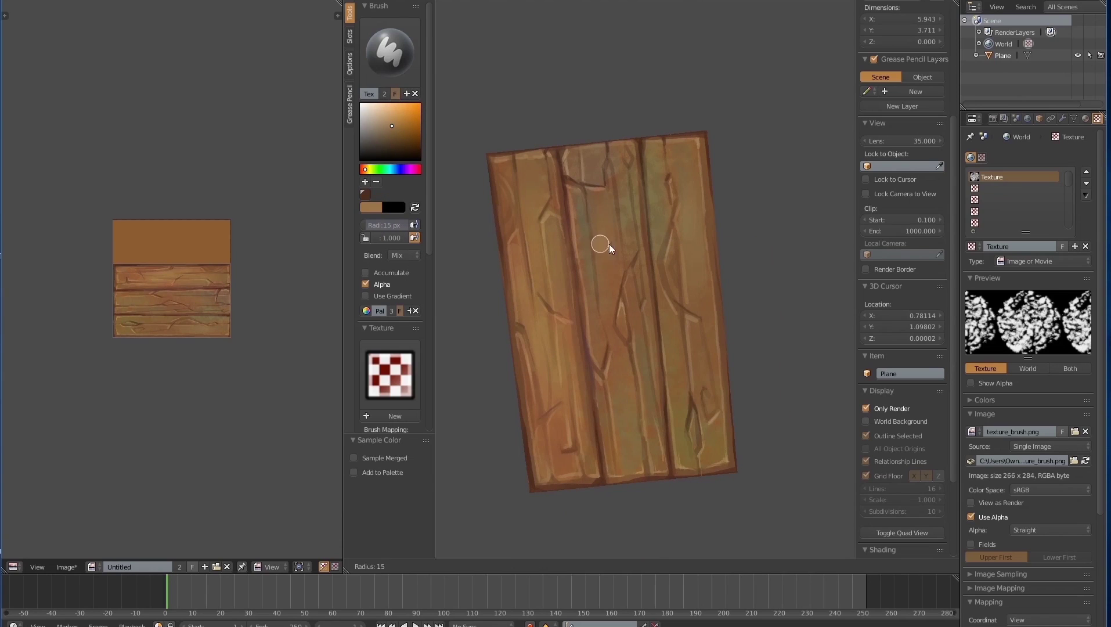
key("f")
left_click(609, 244)
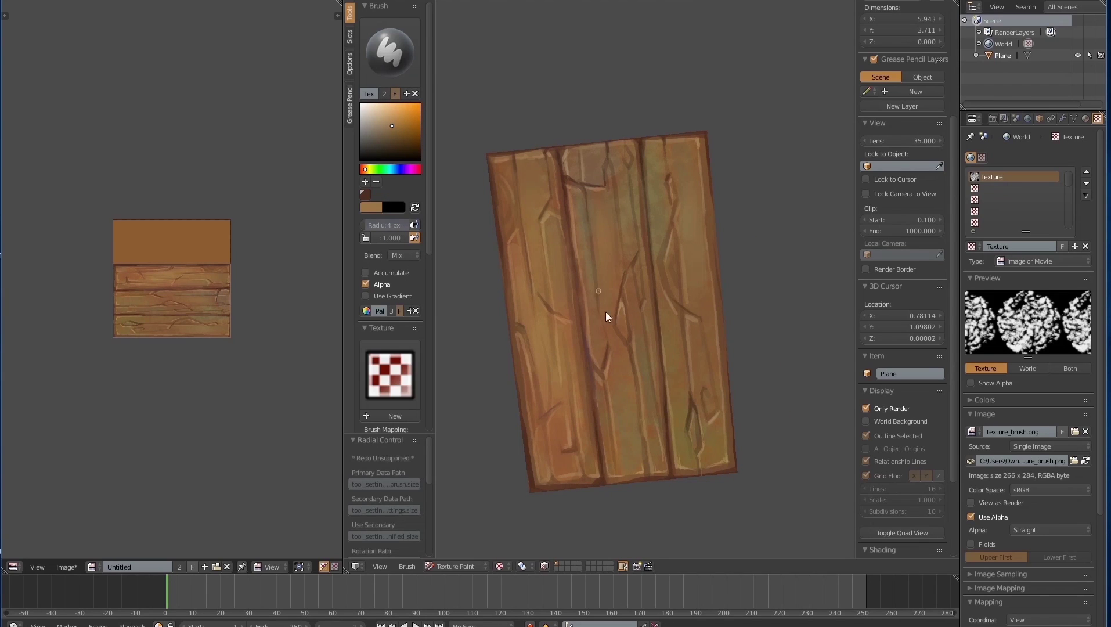
key("s")
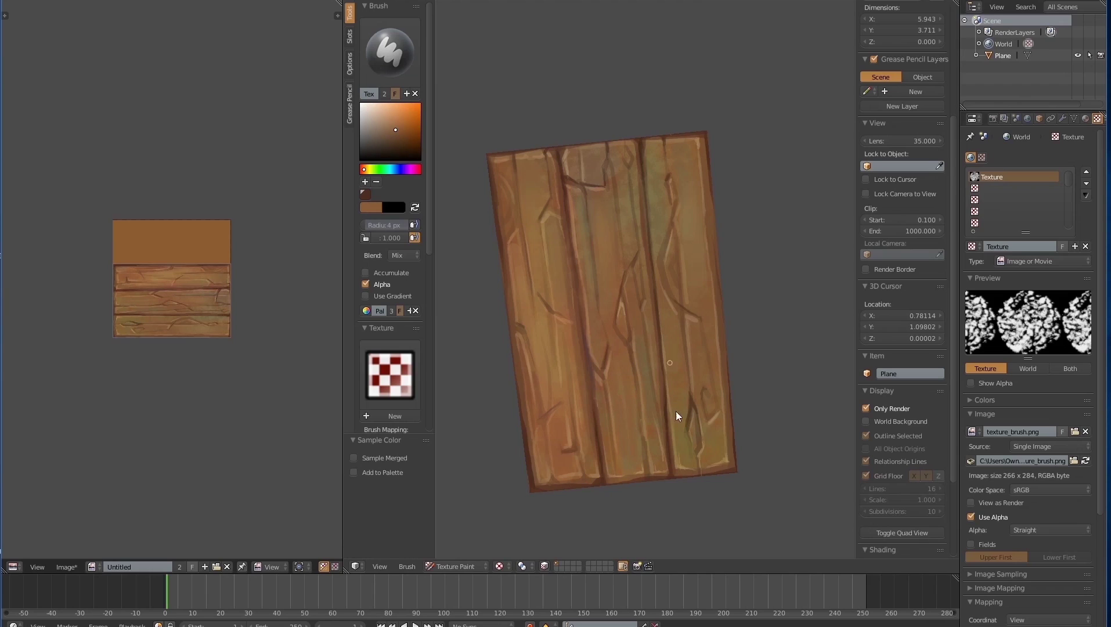
key("s")
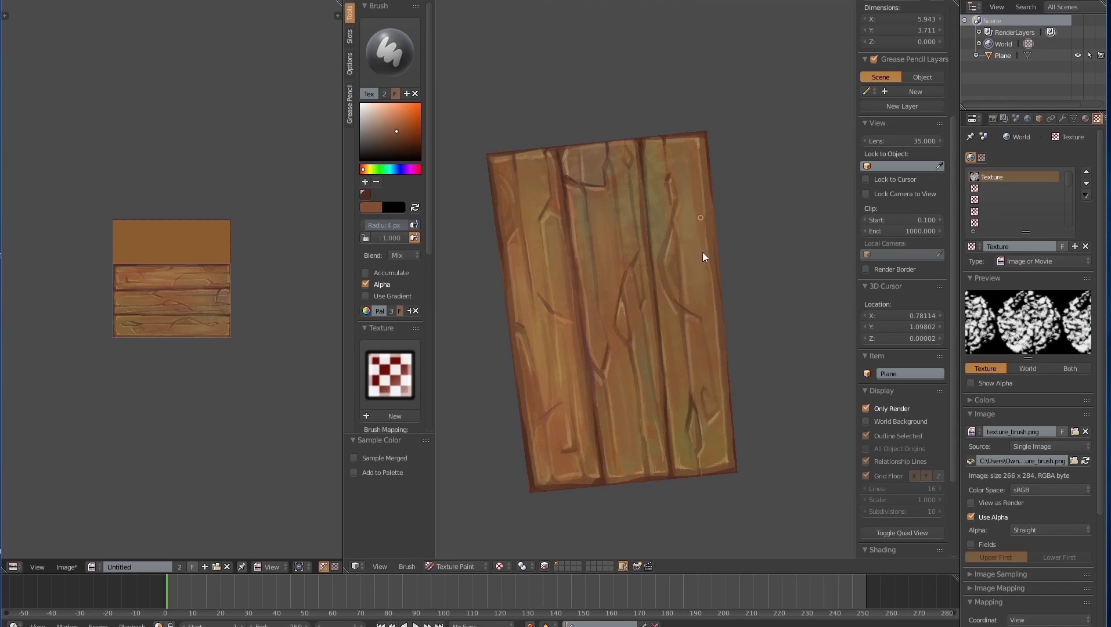
- Sample a plank colour, shift it to a light tan, and paint thin highlights along the planks' cracks and edges
middle_click_drag(594, 211, 618, 296, "shift")
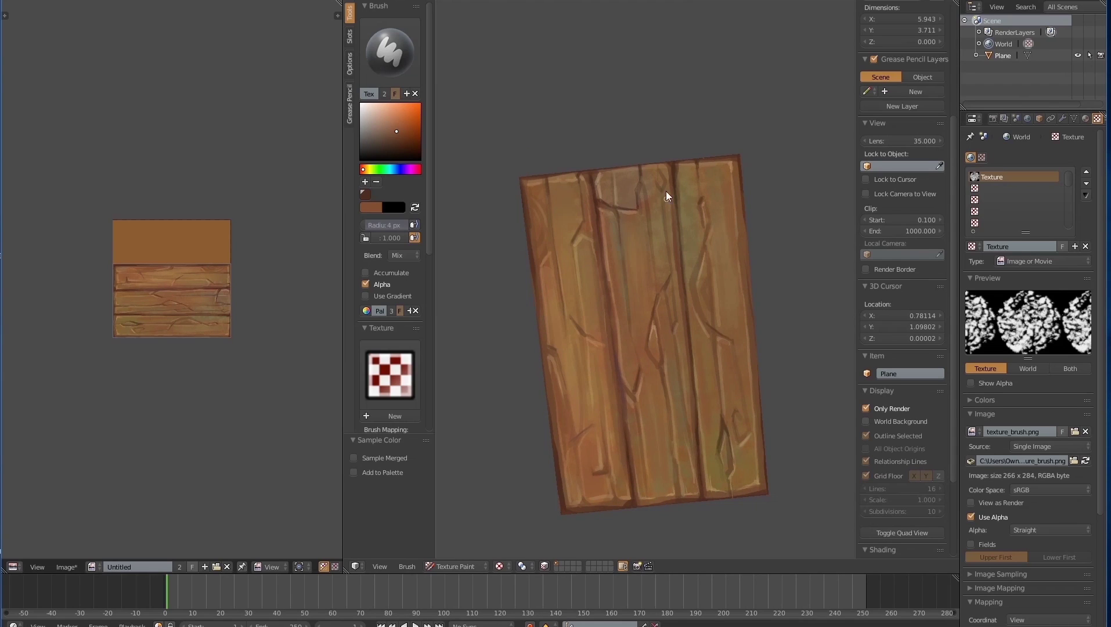
mouse_move(607, 359)
middle_mouse_down()
mouse_move(657, 423)
mouse_move(579, 349)
middle_mouse_up()
key("s")
left_click(366, 171)
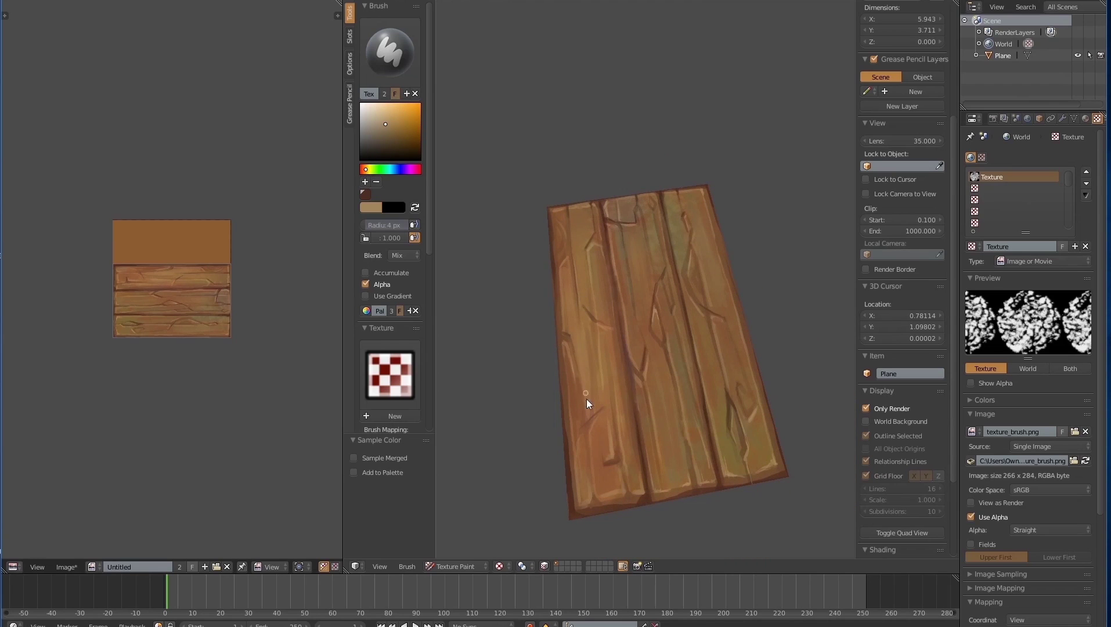
middle_click_drag(650, 359, 669, 429)
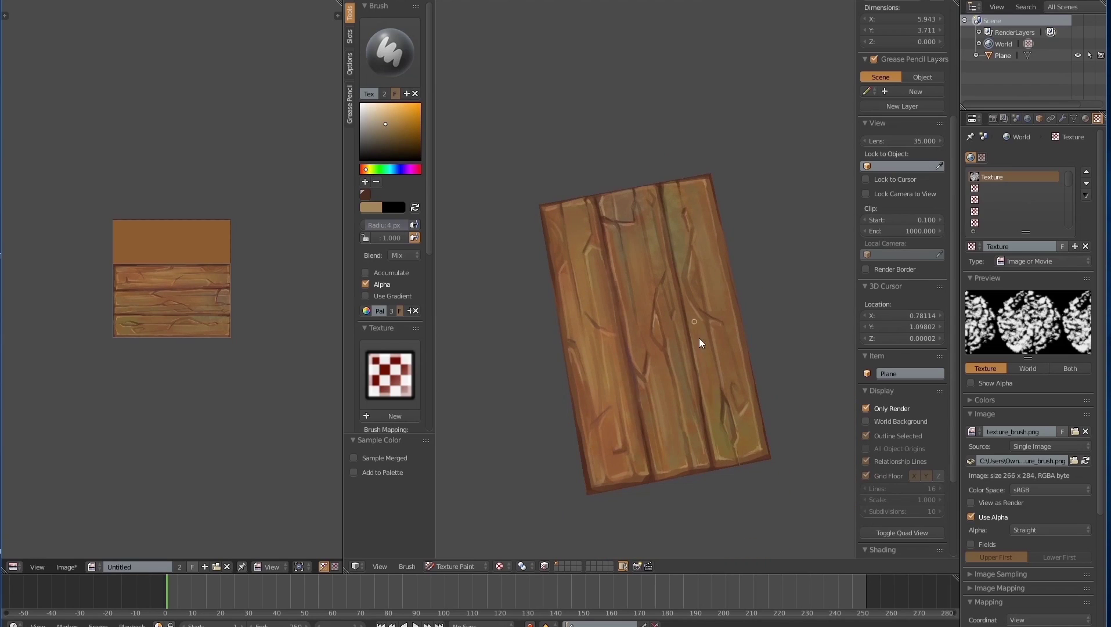
key("s")
mouse_move(626, 233)
middle_mouse_down()
mouse_move(649, 226)
mouse_move(572, 334)
middle_mouse_up()
key("s")
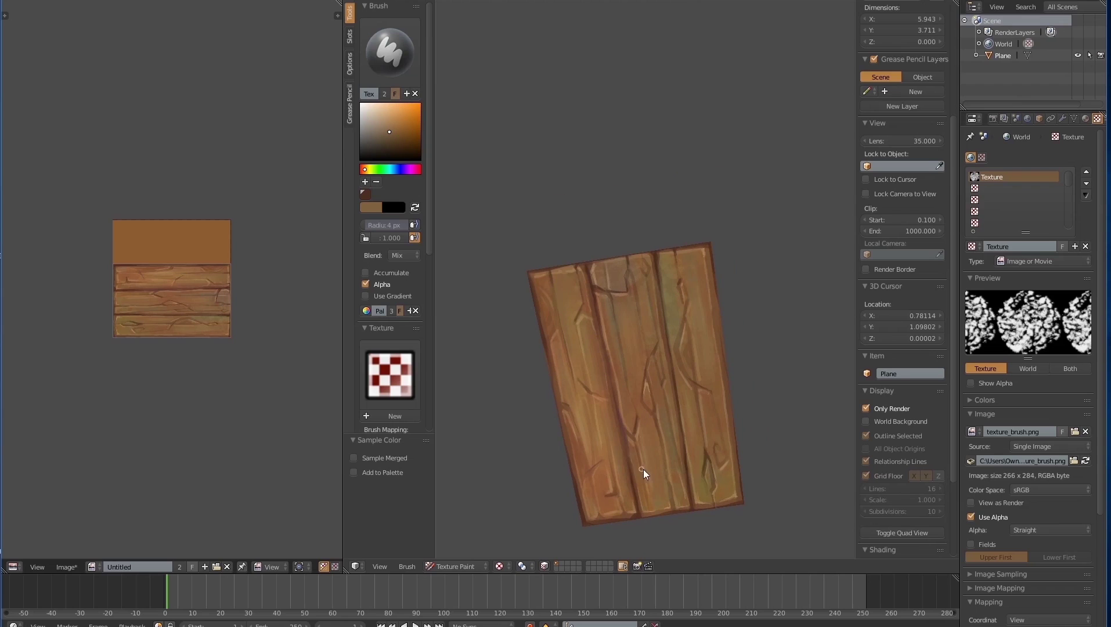
- Sample a reddish brown near the middle plank's top crack, set the brush radius to 8 px, and paint around the crack
middle_click_drag(681, 440, 636, 402)
scroll(635, 402, "down", 3)
scroll(633, 377, "up", 5)
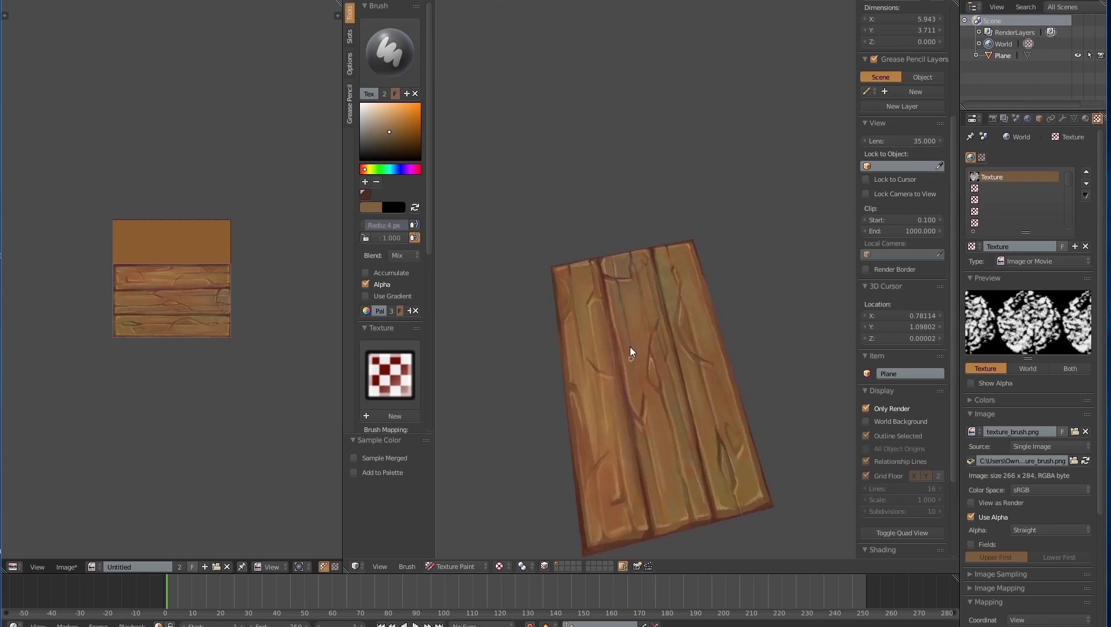
middle_click_drag(630, 347, 627, 270)
key("s")
middle_click_drag(537, 279, 512, 256)
key("s")
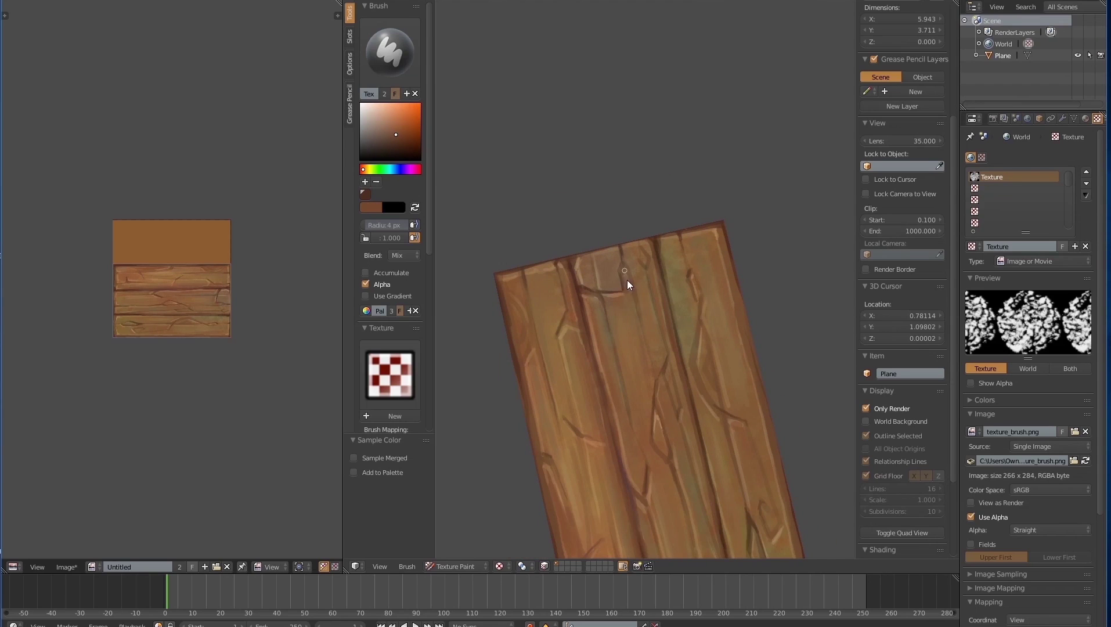
key("f")
left_click(641, 287)
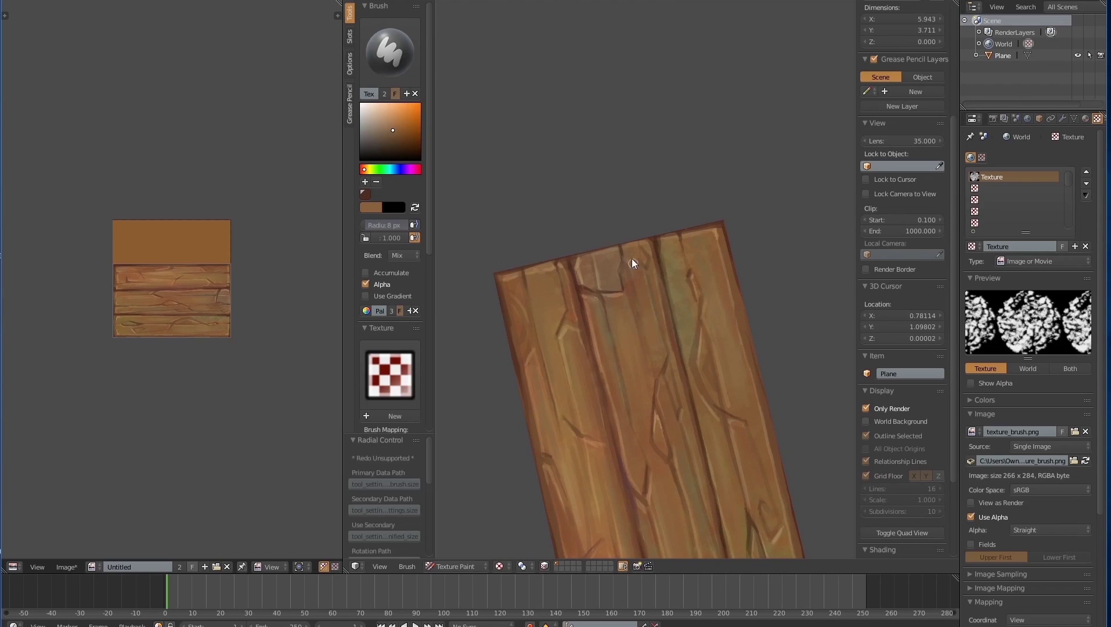
- Sample dark reddish brown and light tan, and redraw the diamond-shaped crack at the middle plank's top with a highlight
scroll(584, 335, "up", 3)
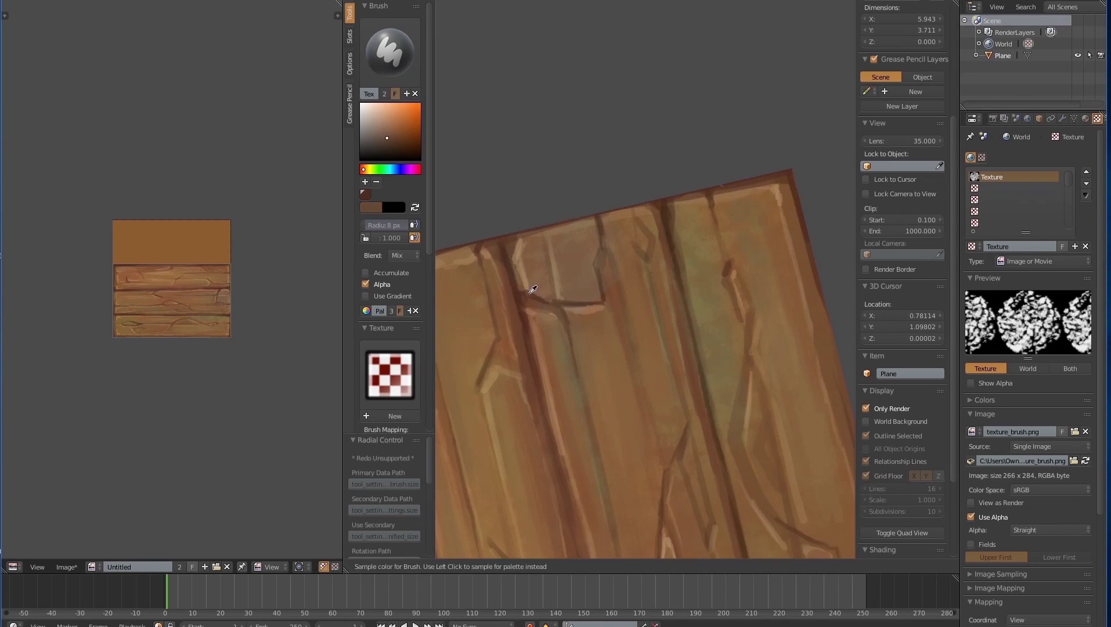
key("s")
key("s")
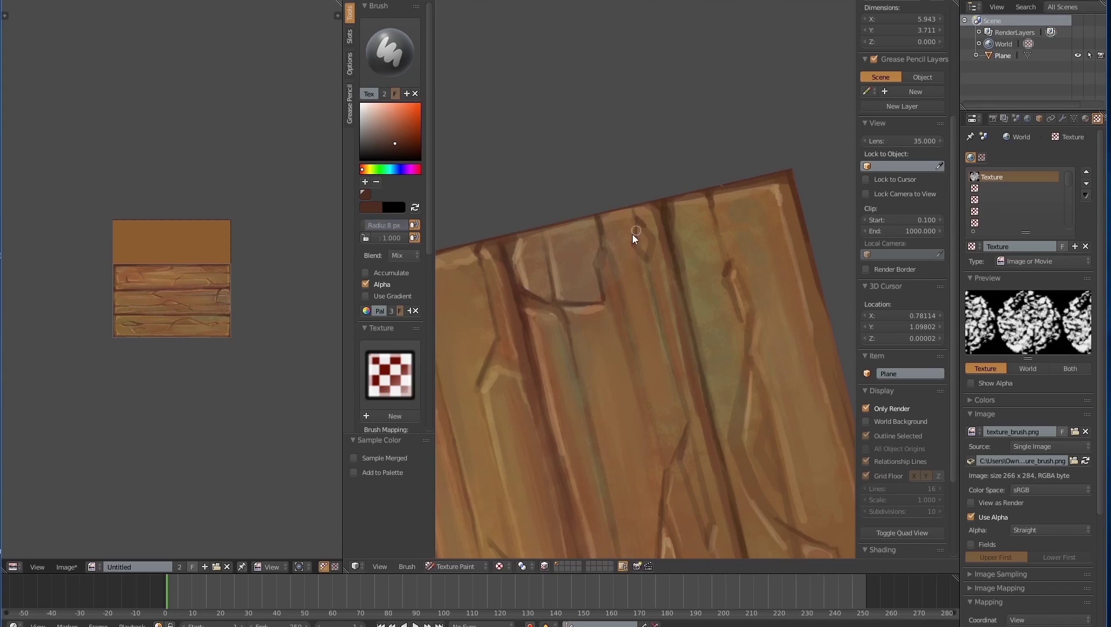
key("s")
key("s")
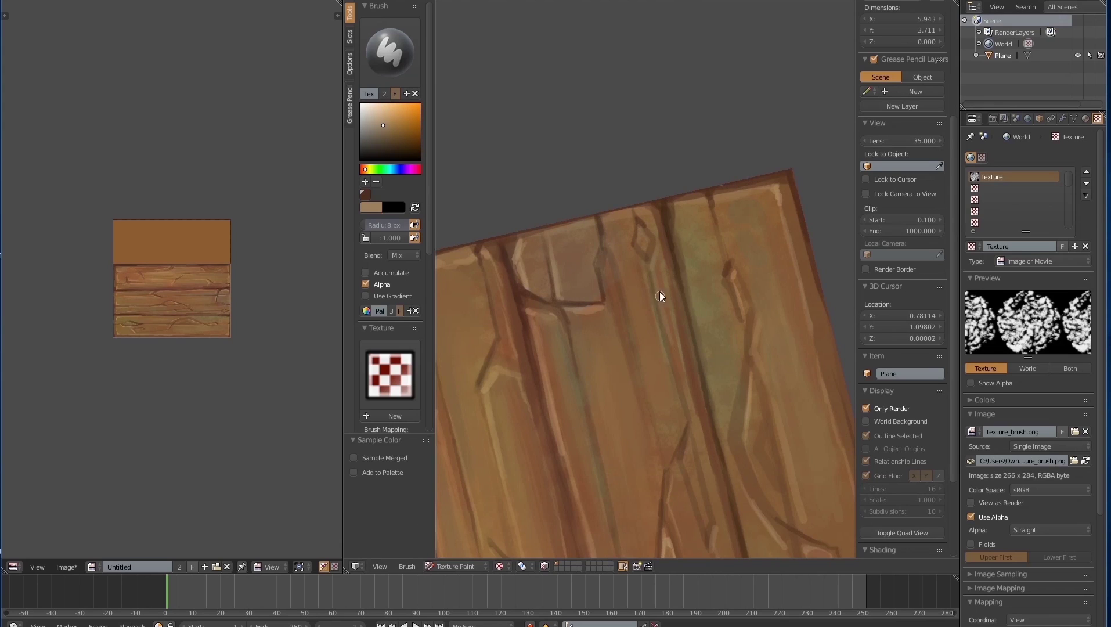
middle_click_drag(681, 399, 694, 272, "shift")
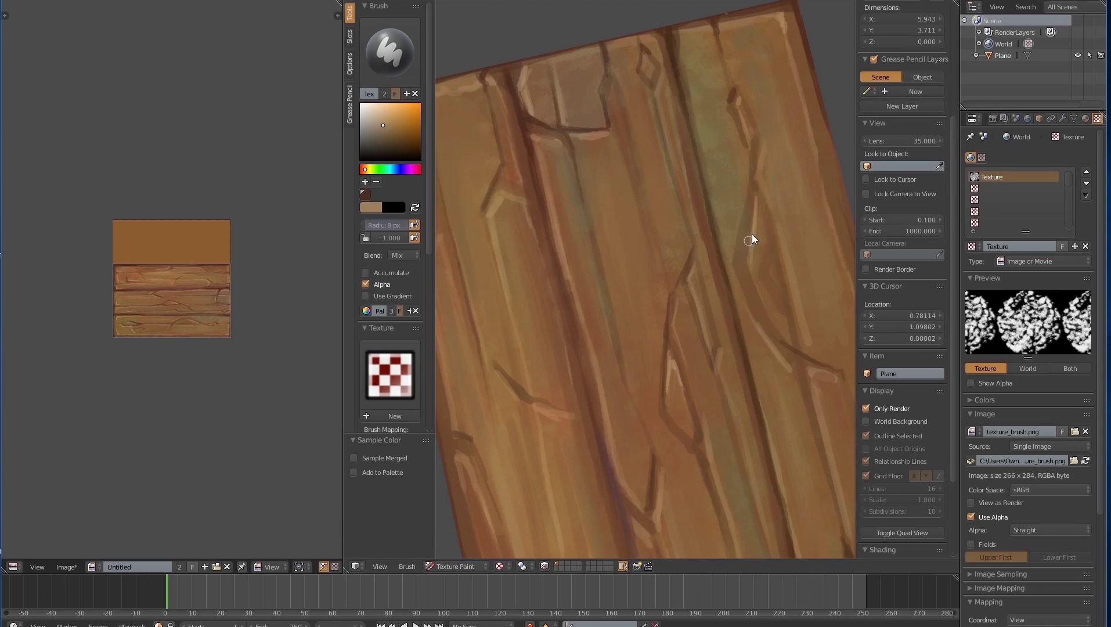
middle_click_drag(811, 350, 718, 302, "shift")
scroll(749, 406, "down", 12)
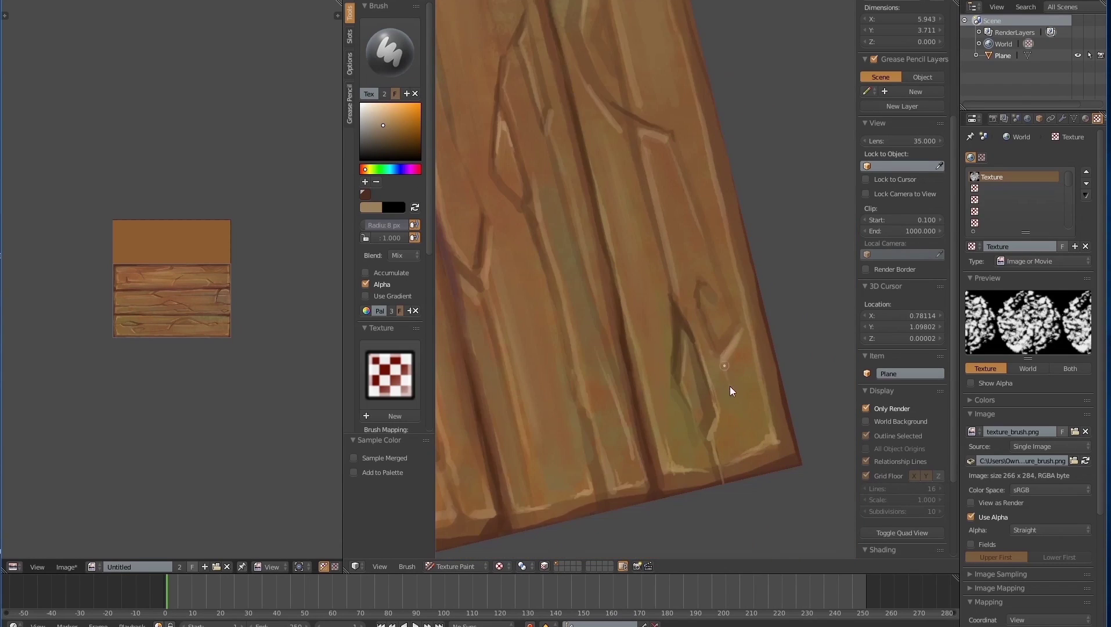
- Sample an orange-brown, set the brush radius to 11 px, and paint warm patches on the left plank
mouse_move(658, 429)
middle_mouse_down()
mouse_move(725, 423)
mouse_move(654, 414)
middle_mouse_up()
scroll(615, 348, "up", 4)
middle_click_drag(587, 308, 645, 348, "shift")
scroll(645, 349, "up", 3)
key("s")
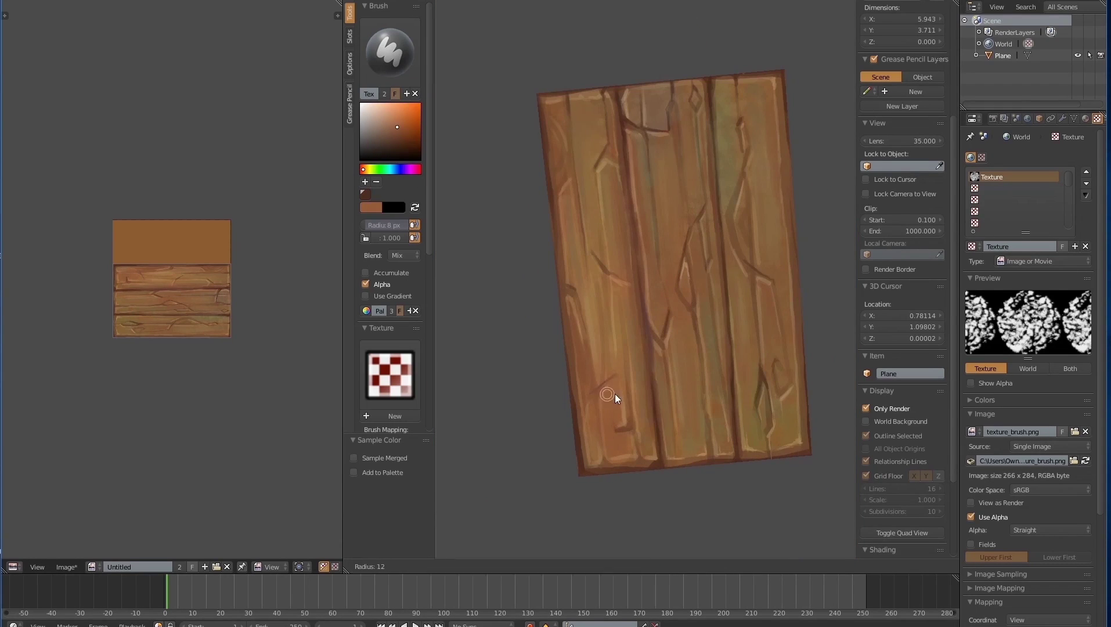
key("f")
left_click(607, 393)
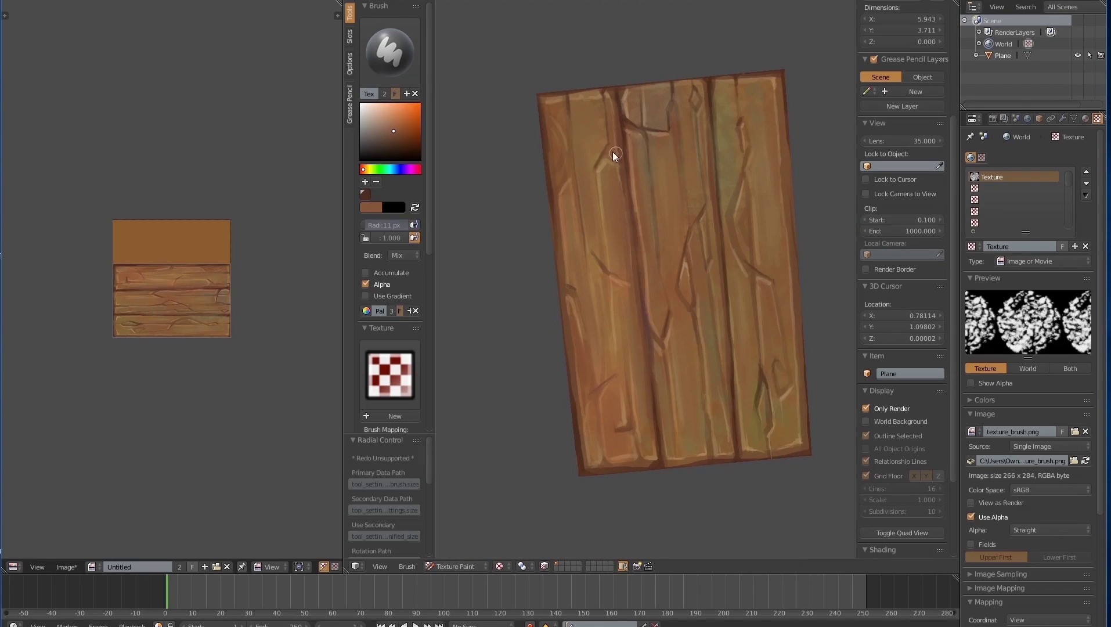
- Sample a dark reddish brown and paint a short crack upward from the left plank's bottom edge
key("s")
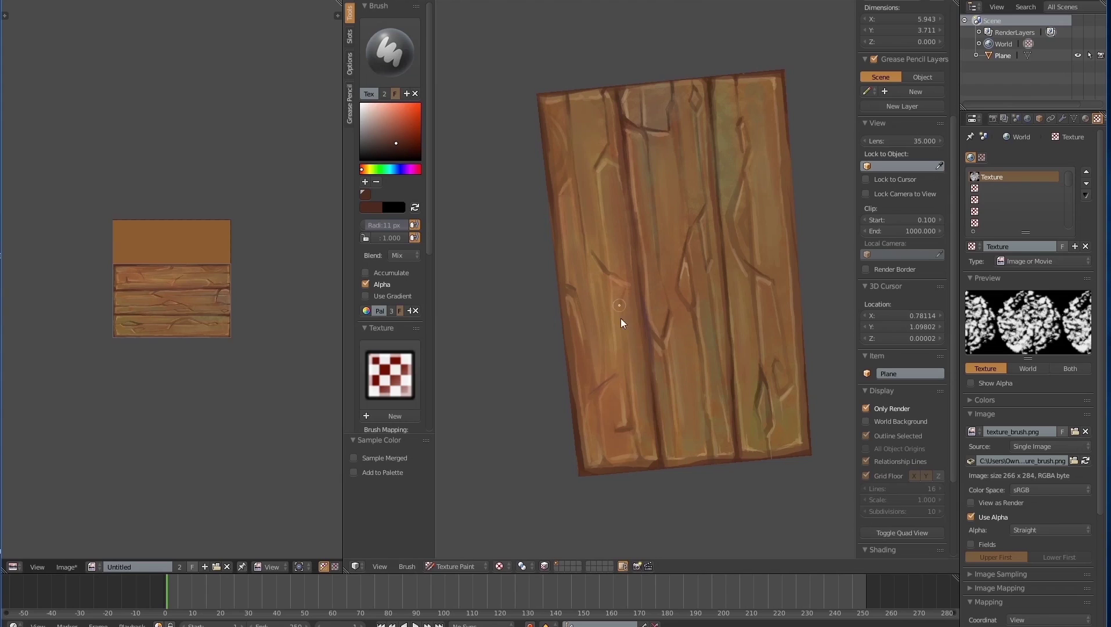
scroll(651, 322, "down", 2, "shift")
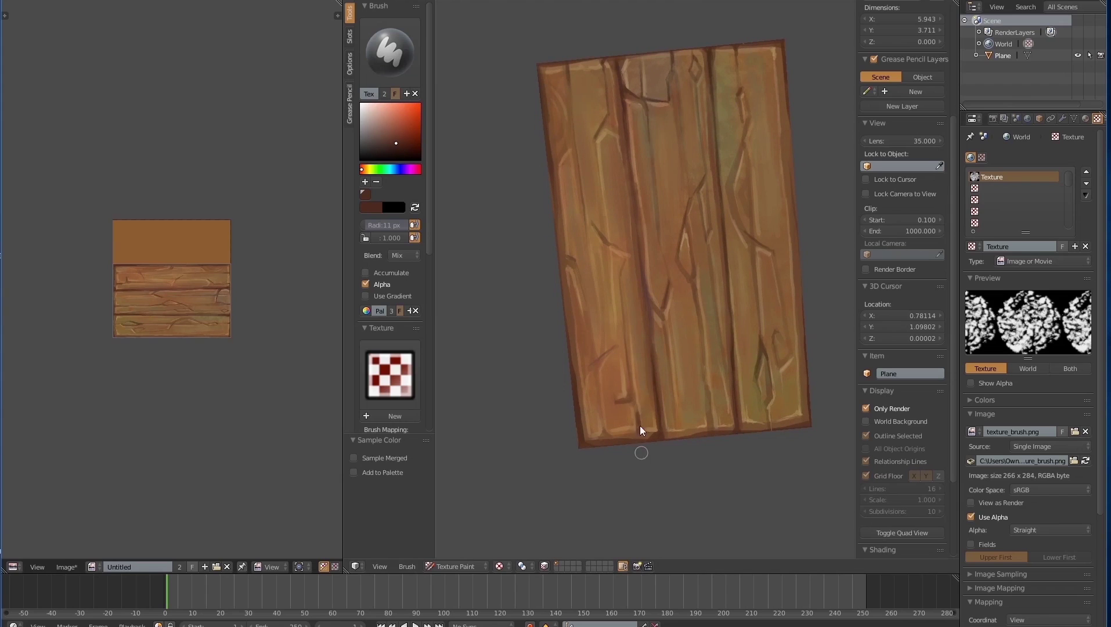
scroll(595, 439, "up", 1)
- Sample a medium reddish brown and paint small dents on the lower half of the left plank
key("s")
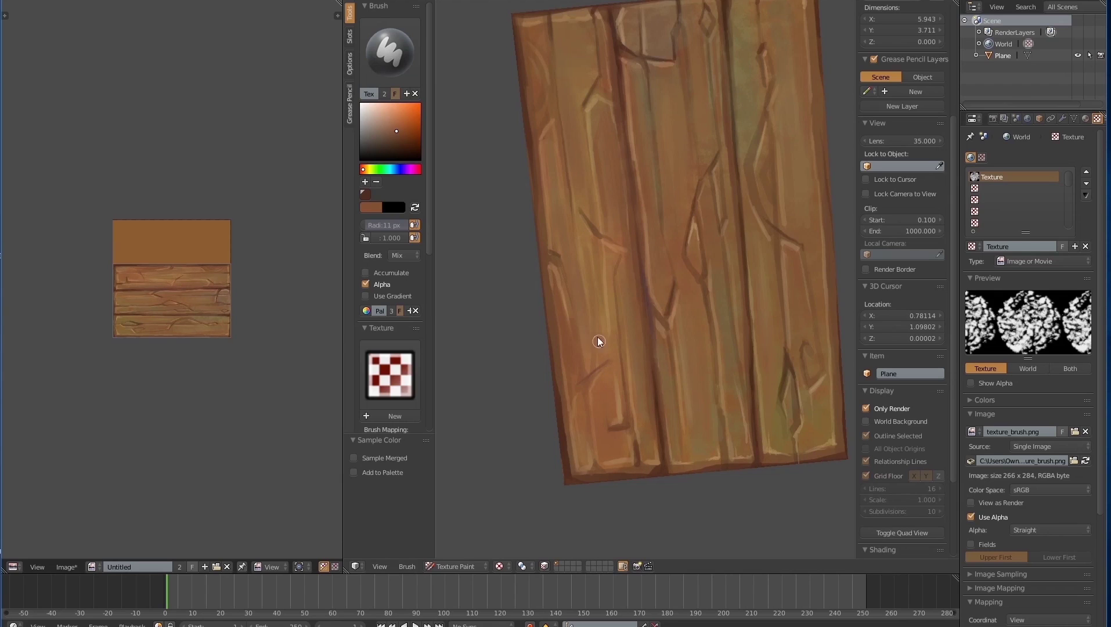
middle_click_drag(635, 404, 618, 402, "shift")
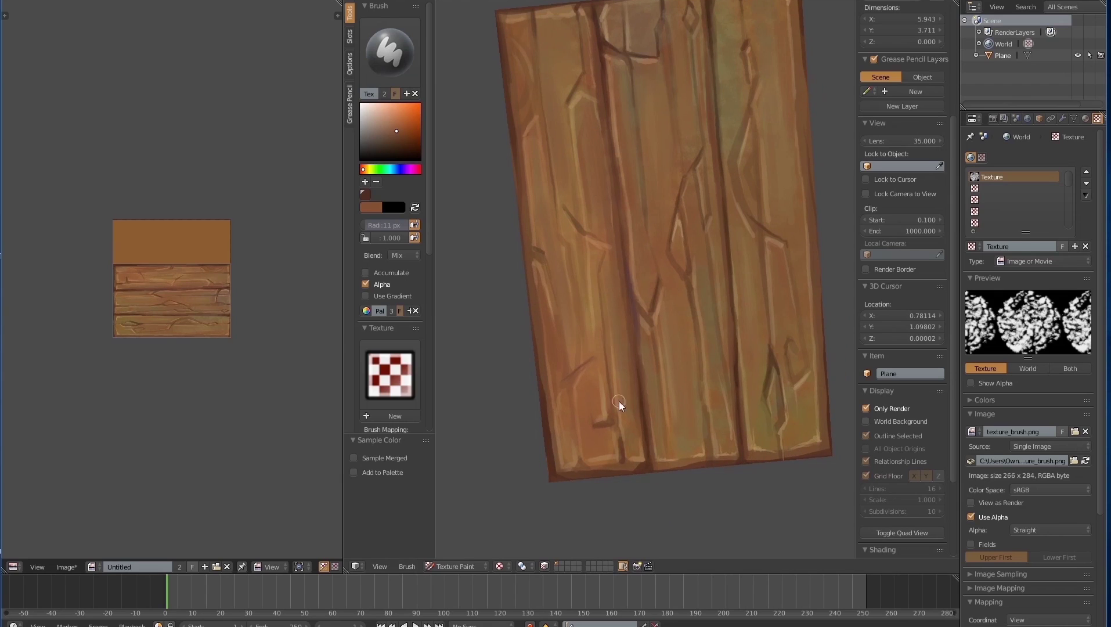
scroll(558, 248, "down", 4)
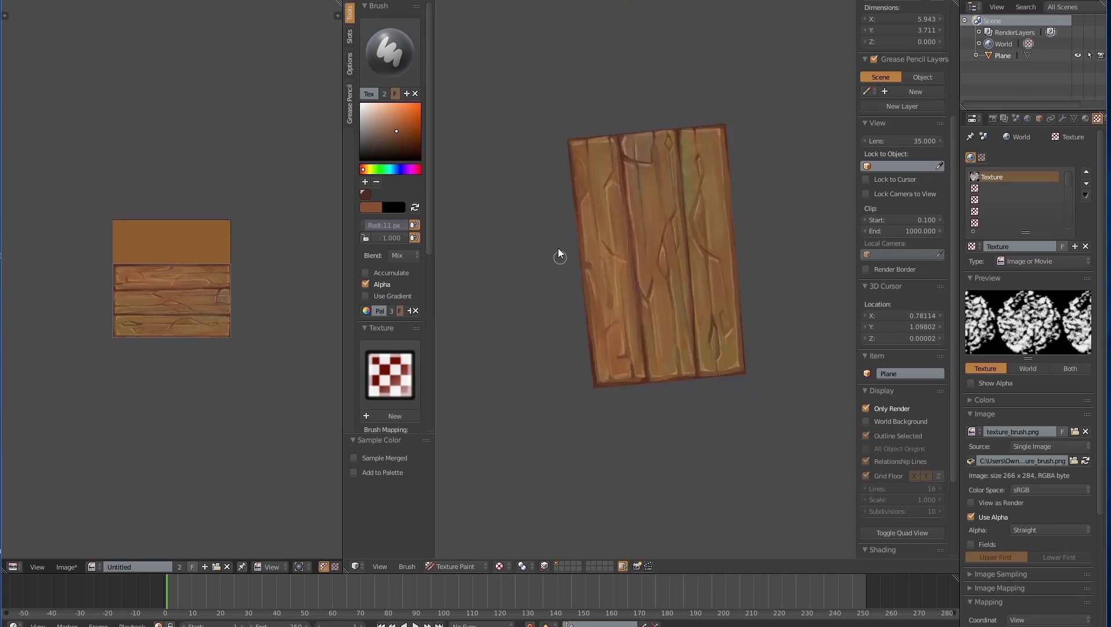
middle_click_drag(639, 349, 602, 340, "shift")
scroll(603, 339, "up", 4)
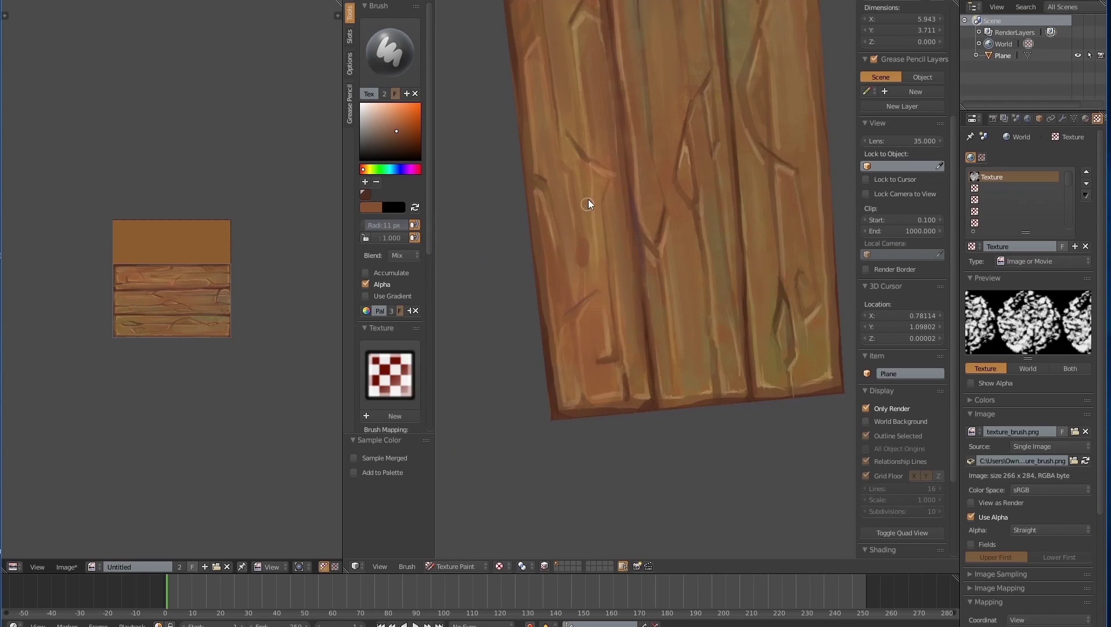
- Sample a light tan to highlight the left plank's dents, and pick up a mid brown from the planks
key("s")
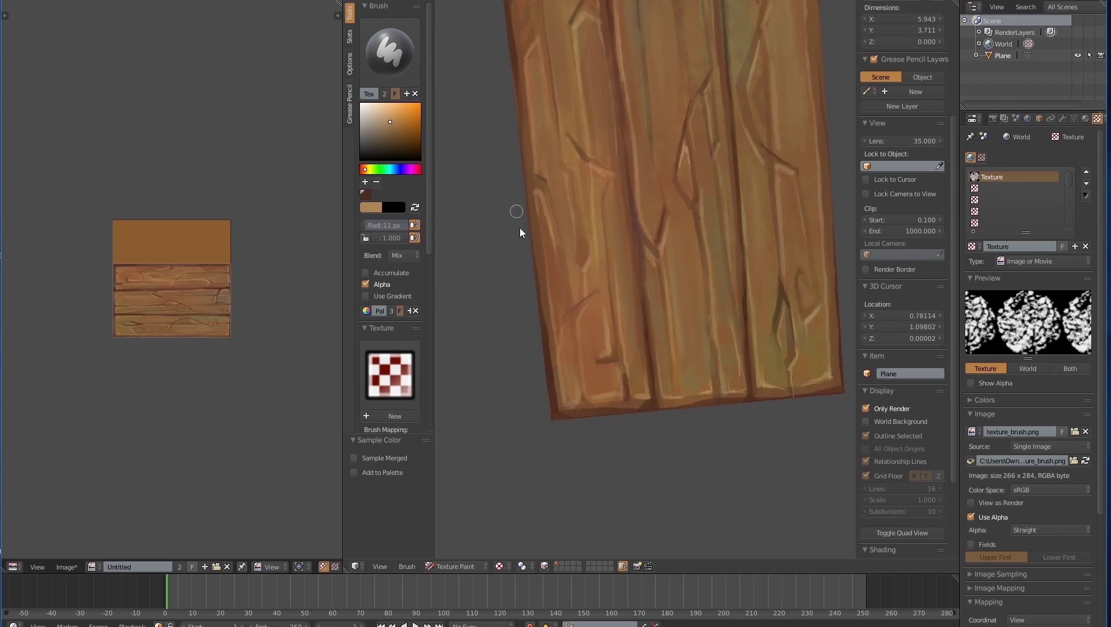
scroll(520, 232, "down", 3)
scroll(521, 329, "up", 3)
key("s")
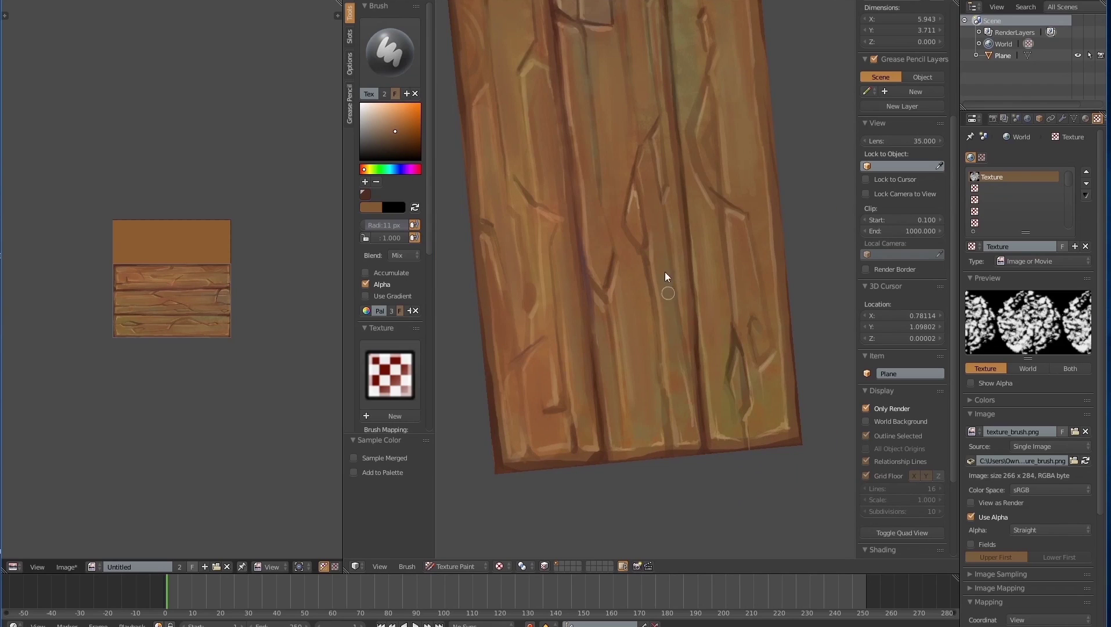
- Sample a dark brown and strengthen the long crack in the upper half of the right plank
scroll(640, 310, "down", 2)
key("s")
left_click_drag(655, 191, 647, 201)
middle_click_drag(618, 152, 597, 169, "shift")
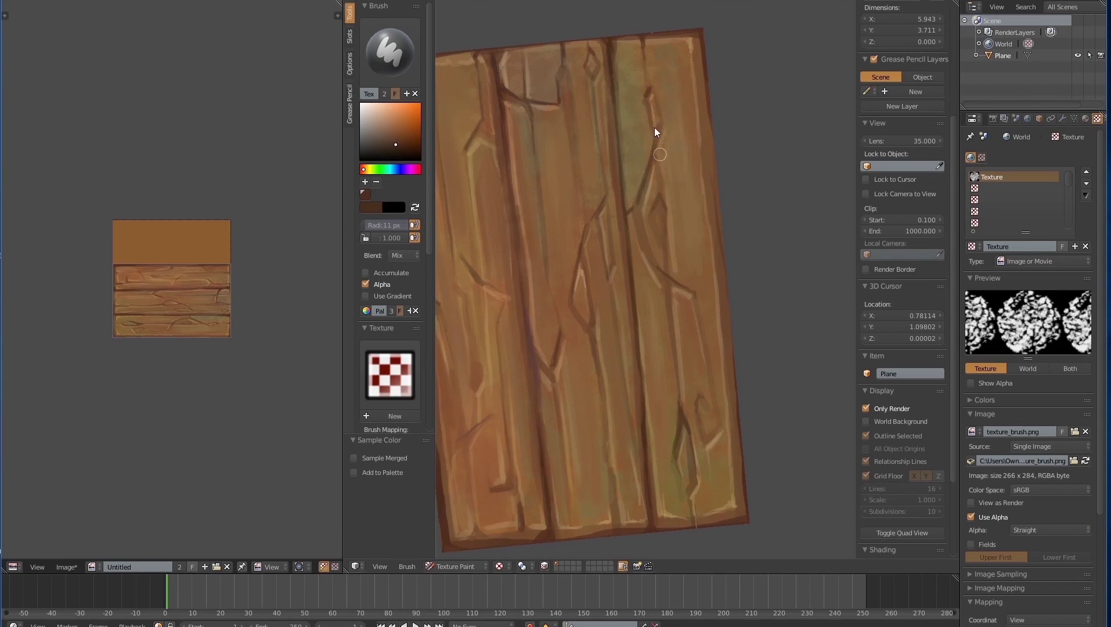
- Pick a light tan, turn off pressure sensitivity for the radius, set it to 7 px and highlight the right plank's long crack
key("s")
key("s")
left_click(393, 125)
left_click(413, 224)
key("f")
left_click(659, 210)
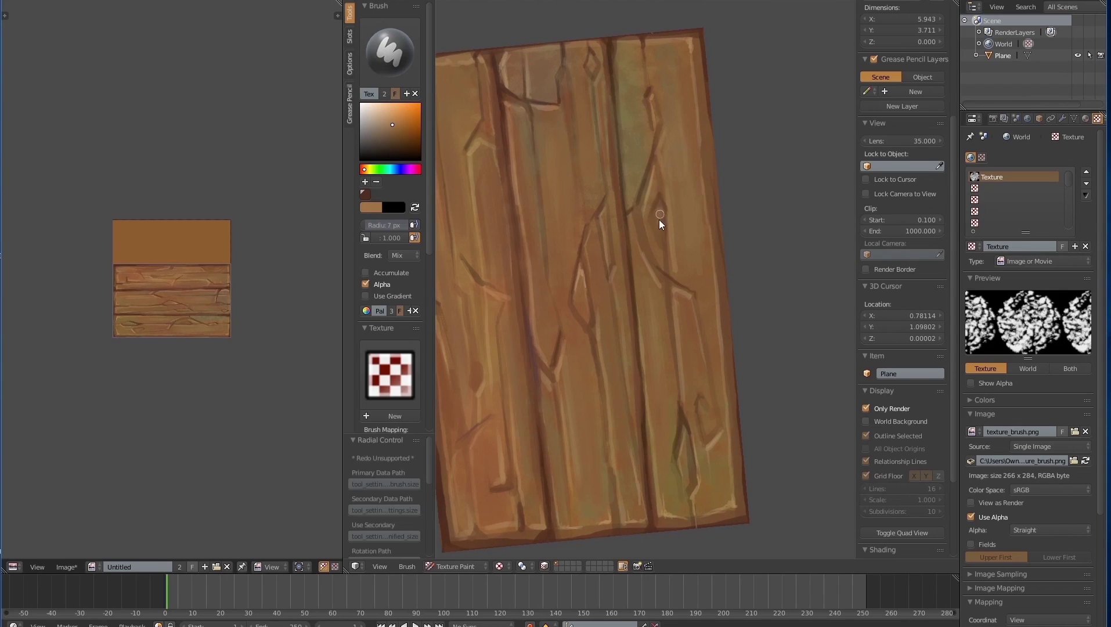
scroll(656, 161, "up", 4)
- Sample a dark brown, set the brush radius to 4 px and refine the right plank's crack where it meets the groove
key("s")
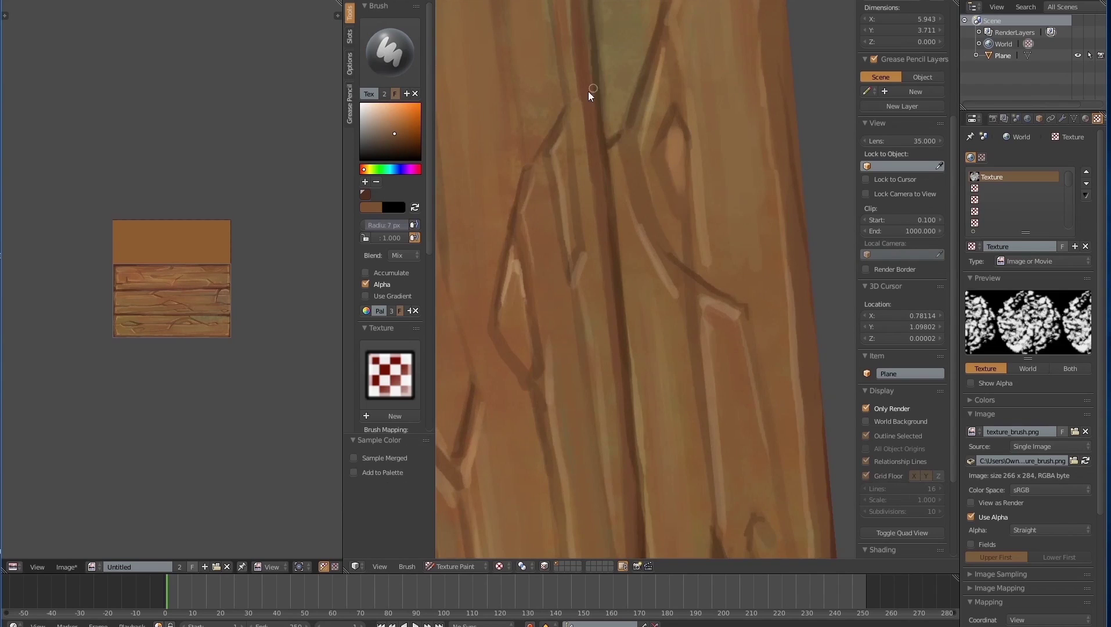
scroll(656, 174, "down", 4)
scroll(666, 207, "up", 1)
key("s")
key("s")
key("f")
left_click(633, 203)
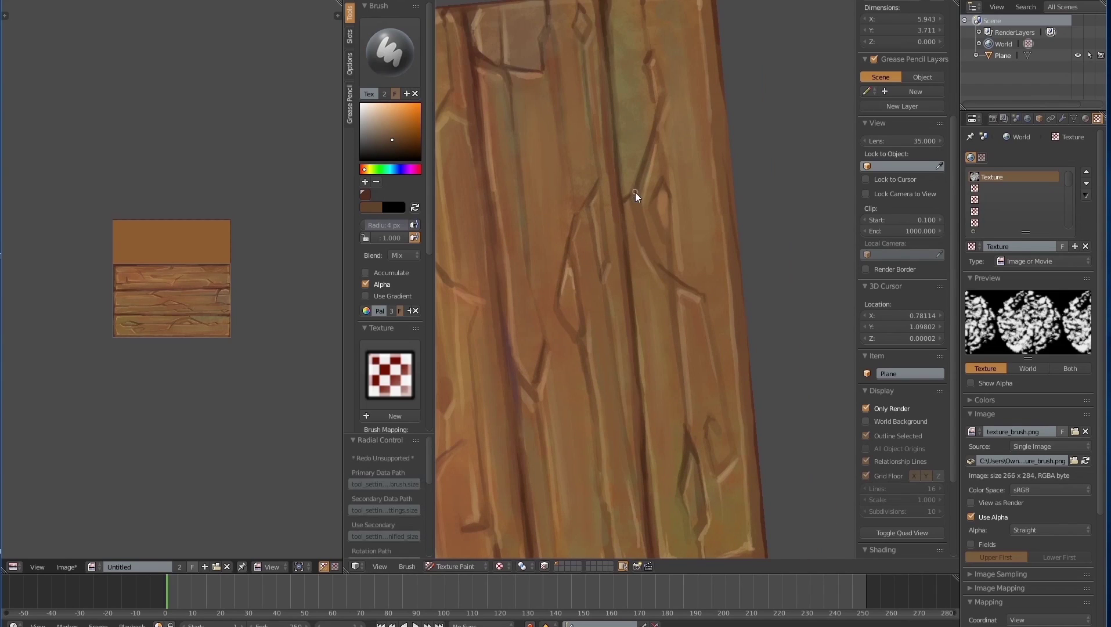
- Paint small dark nicks on the right plank's outer edge and highlight them with a sampled light tan
scroll(632, 175, "down", 3)
scroll(610, 273, "up", 3)
key("s")
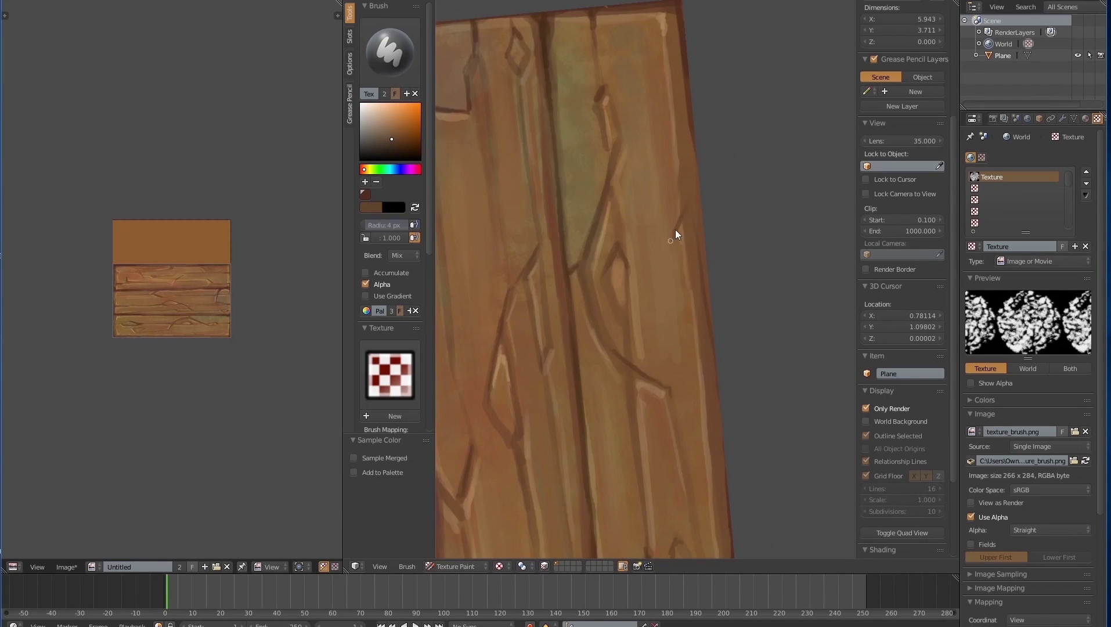
key("s")
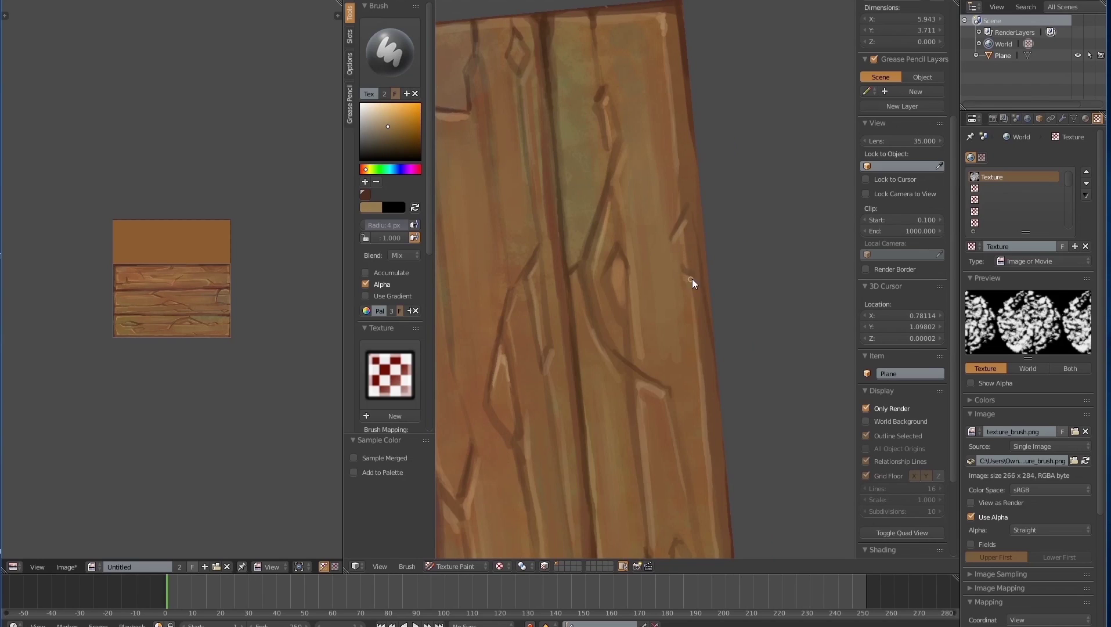
- Set the brush radius to 6 px, choose a dark muted purple and shade the plane's outer right edge
scroll(642, 207, "down", 8)
mouse_move(635, 294)
middle_mouse_down()
mouse_move(654, 295)
mouse_move(632, 293)
middle_mouse_up()
scroll(645, 280, "up", 4)
key("s")
key("f")
left_click(665, 155)
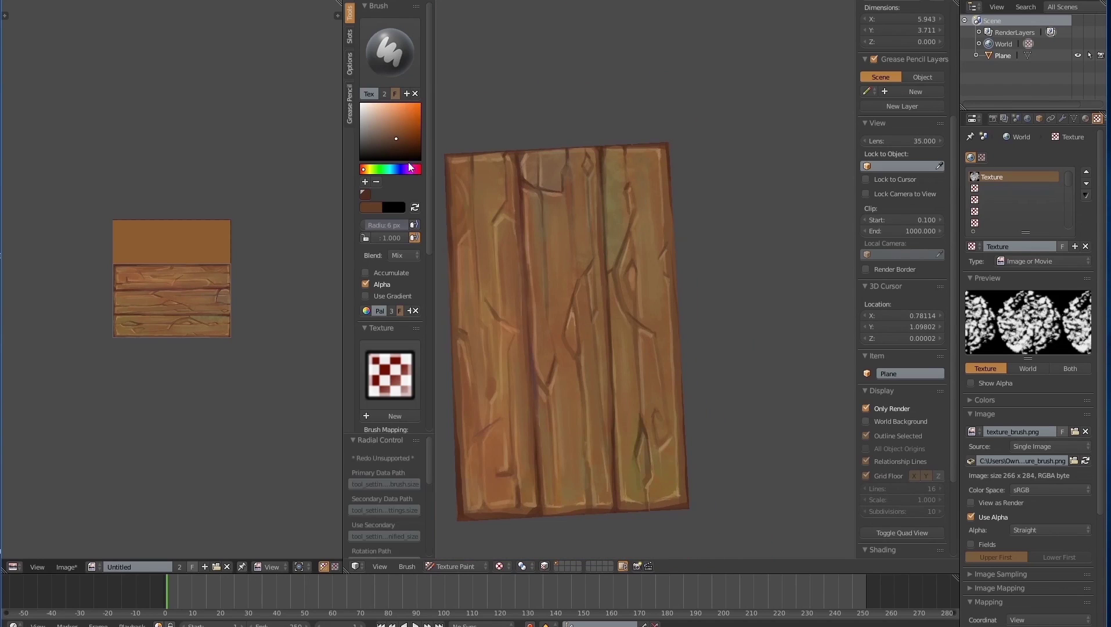
left_click(418, 169)
left_click(372, 139)
scroll(679, 328, "down", 3, "shift")
left_click(372, 145)
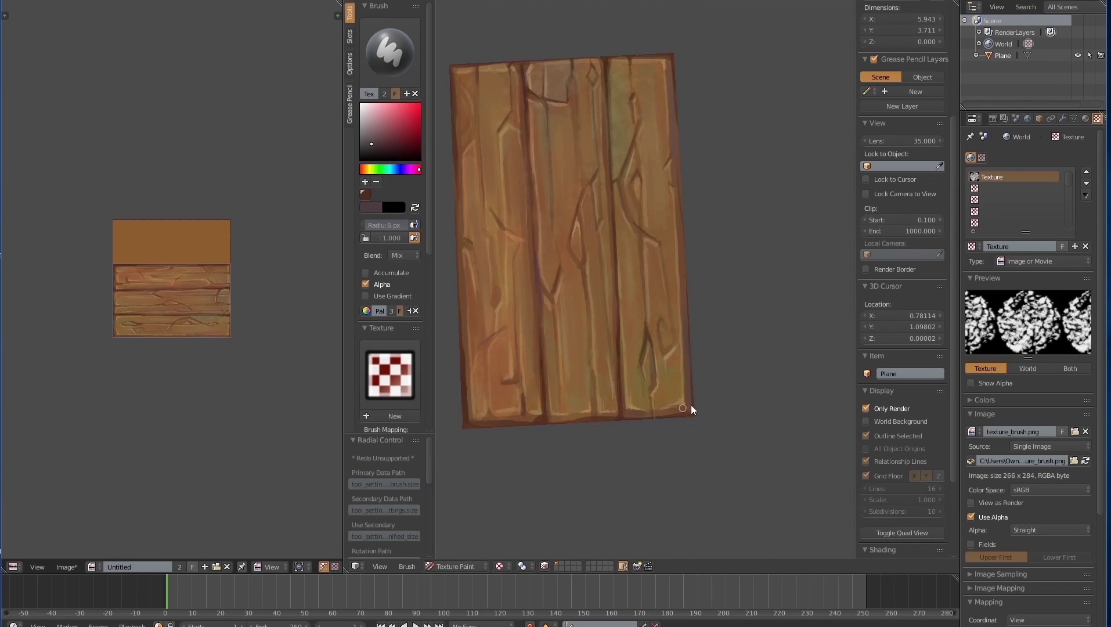
middle_click_drag(551, 418, 581, 436, "shift")
middle_click_drag(650, 213, 639, 287, "shift")
- Set the brush radius to 3 px, sample a light tan and highlight the right plank's edge along the groove
key("s")
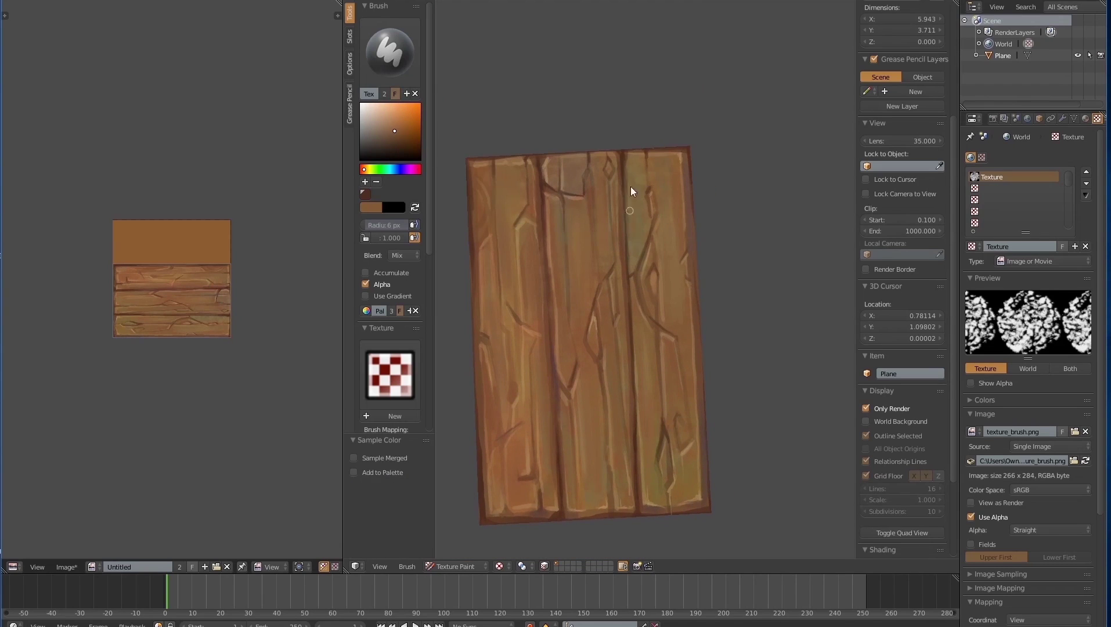
key("f")
left_click(493, 265)
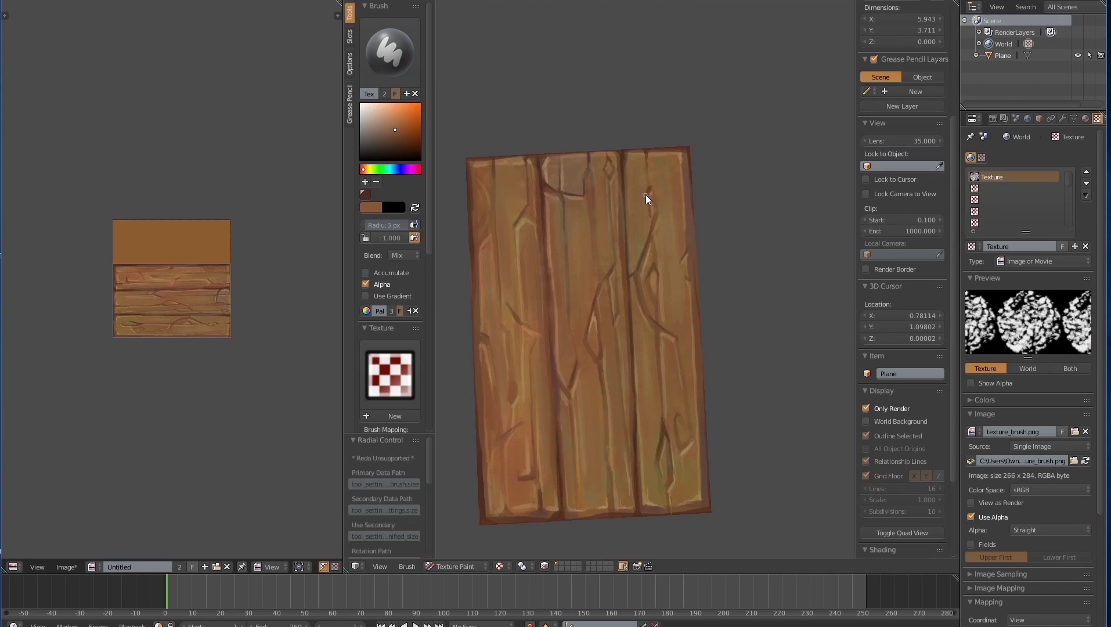
key("s")
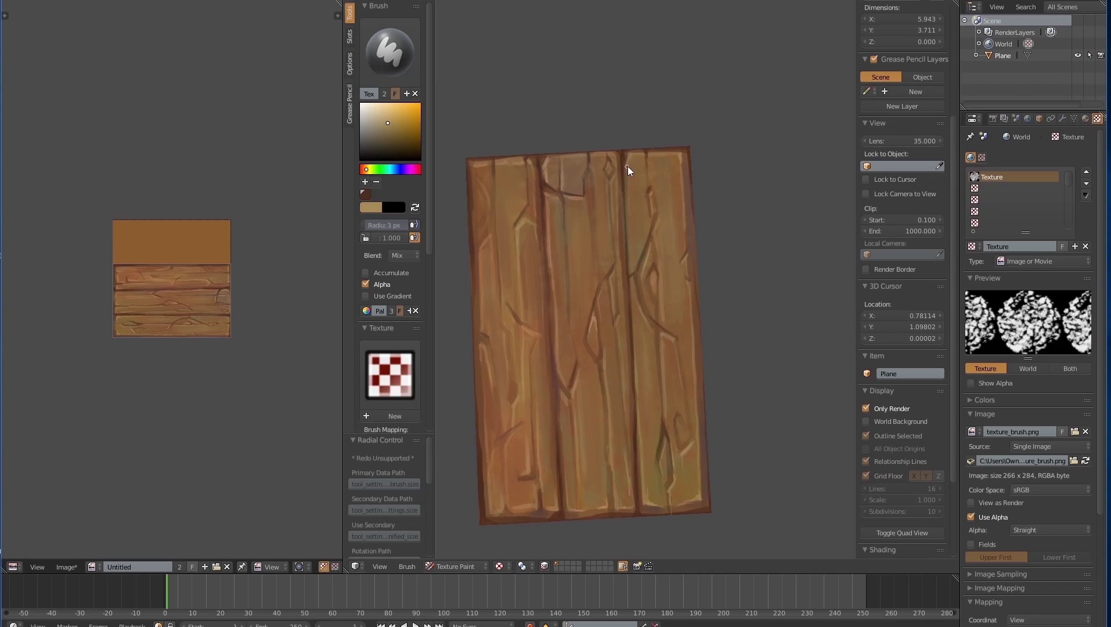
left_click_drag(640, 371, 642, 487)
- Sample a dark brown, set the brush radius to 5 px and deepen the groove between the middle and right planks down to the bottom edge
scroll(629, 249, "up", 3)
key("s")
key("f")
left_click(607, 171)
middle_click_drag(610, 318, 615, 244, "shift")
left_click_drag(617, 198, 621, 293)
middle_click_drag(620, 293, 627, 173, "shift")
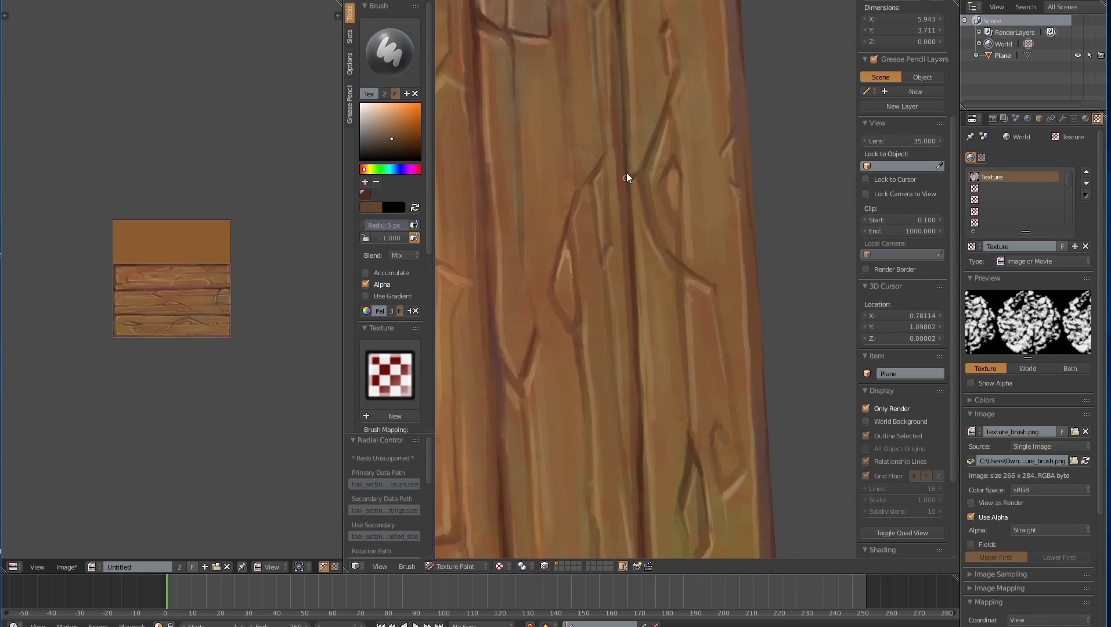
left_click_drag(639, 273, 643, 390)
middle_click_drag(647, 412, 657, 249, "shift")
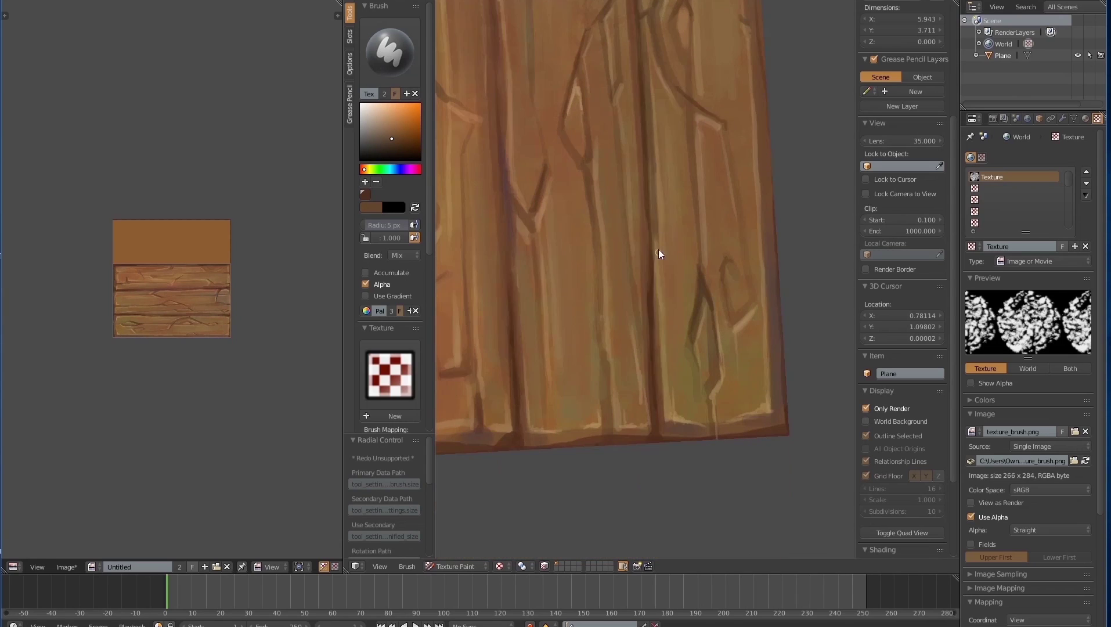
left_click_drag(657, 291, 650, 446)
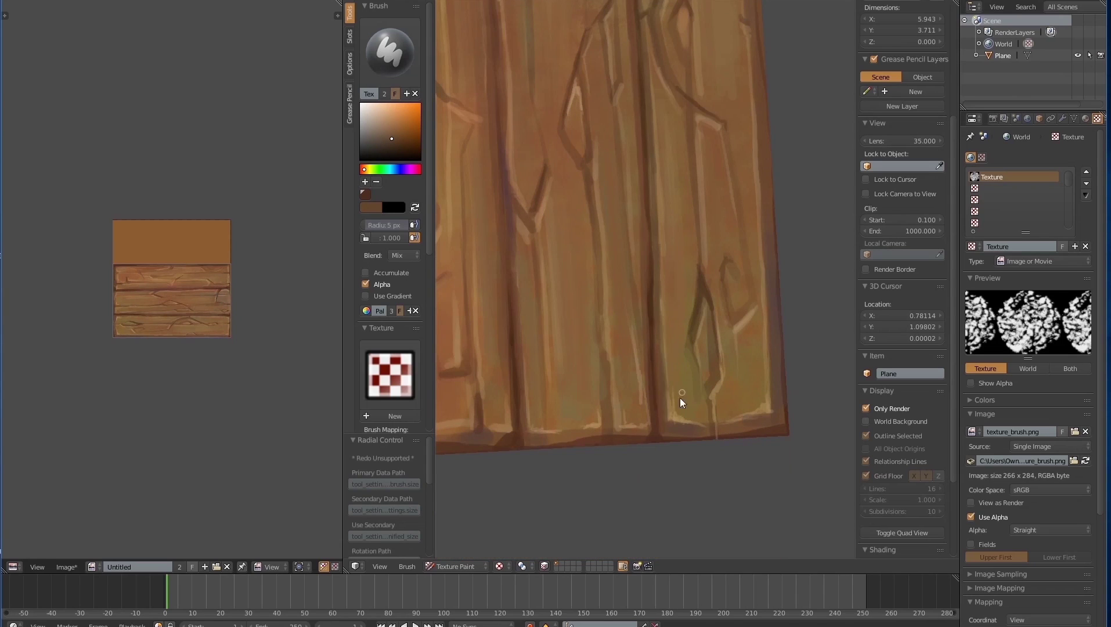
key("s")
scroll(664, 271, "up", 2)
key("s")
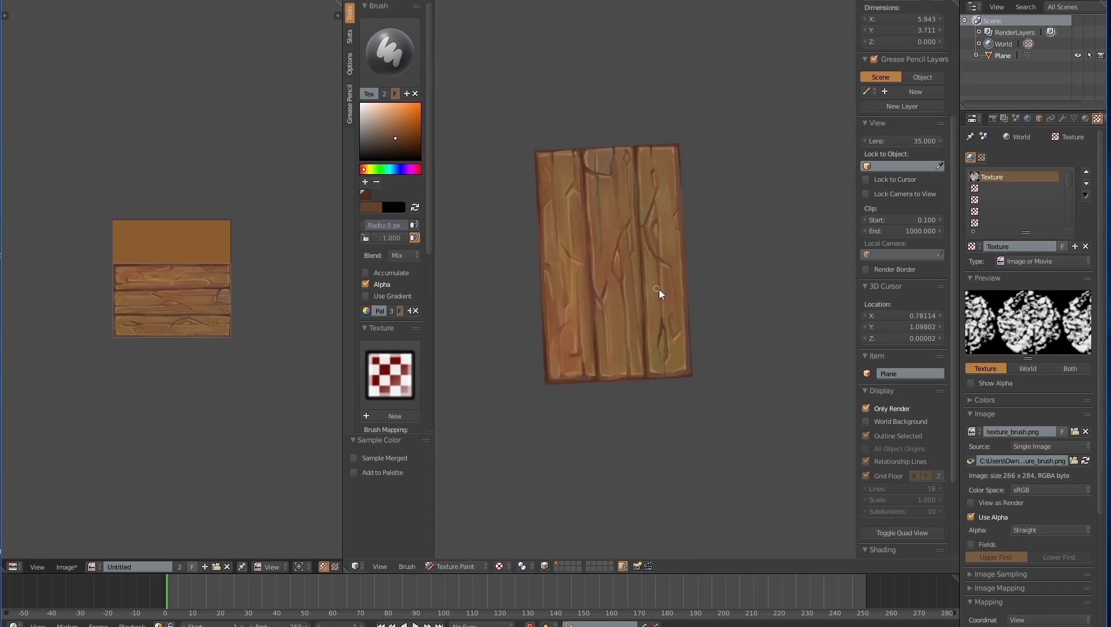
- Inspect the painted grooves and bottom edge from an angled view and switch the plane to Object Mode
mouse_move(658, 289)
middle_mouse_down()
mouse_move(693, 330)
mouse_move(708, 386)
middle_mouse_up()
scroll(708, 386, "up", 3)
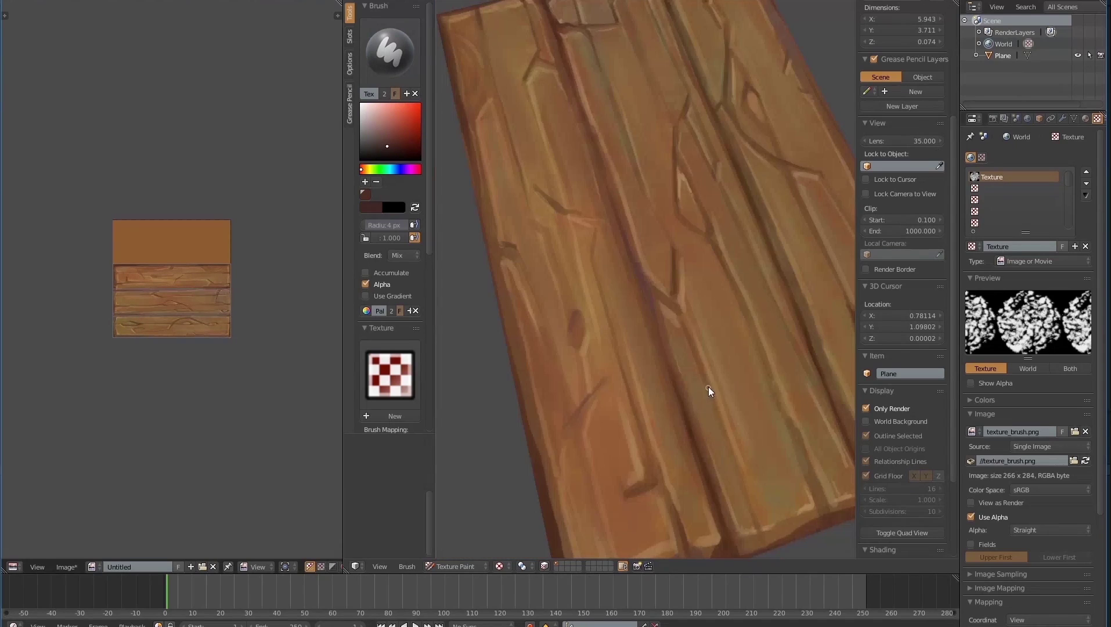
scroll(653, 281, "down", 2)
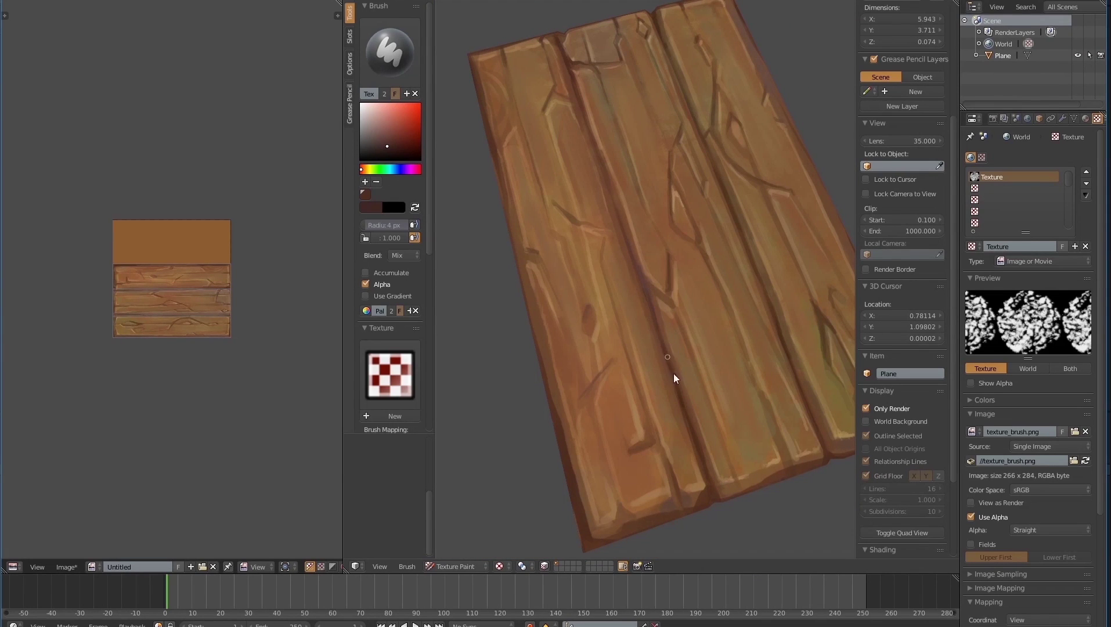
middle_click_drag(701, 489, 745, 357)
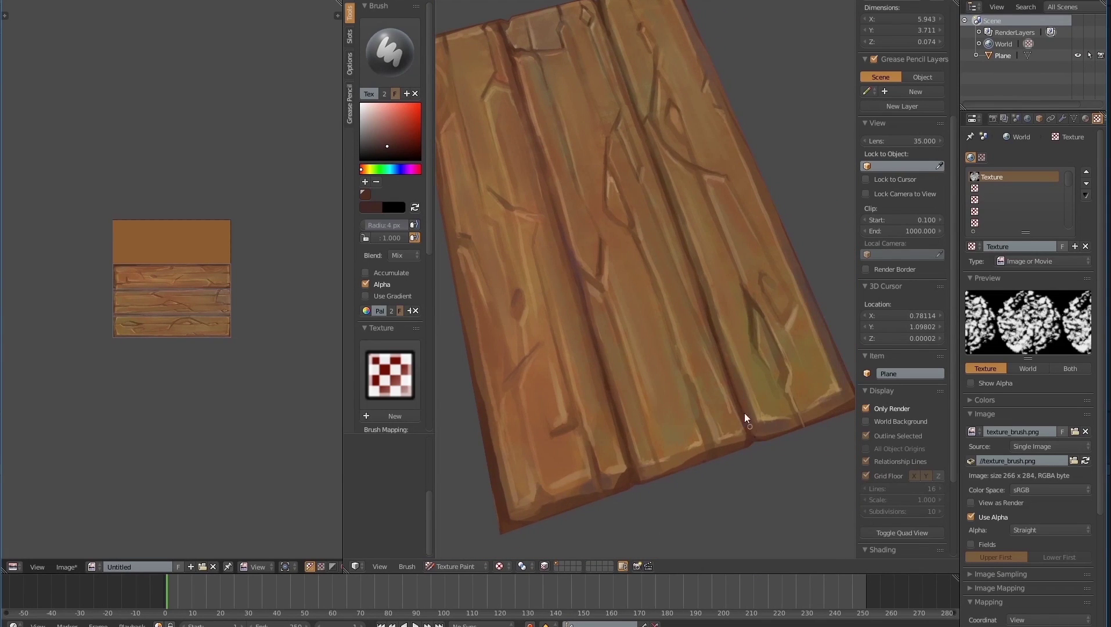
scroll(649, 281, "down", 3)
mouse_move(697, 416)
middle_mouse_down()
mouse_move(711, 410)
mouse_move(721, 354)
middle_mouse_up()
key("Tab")
left_click(643, 372)
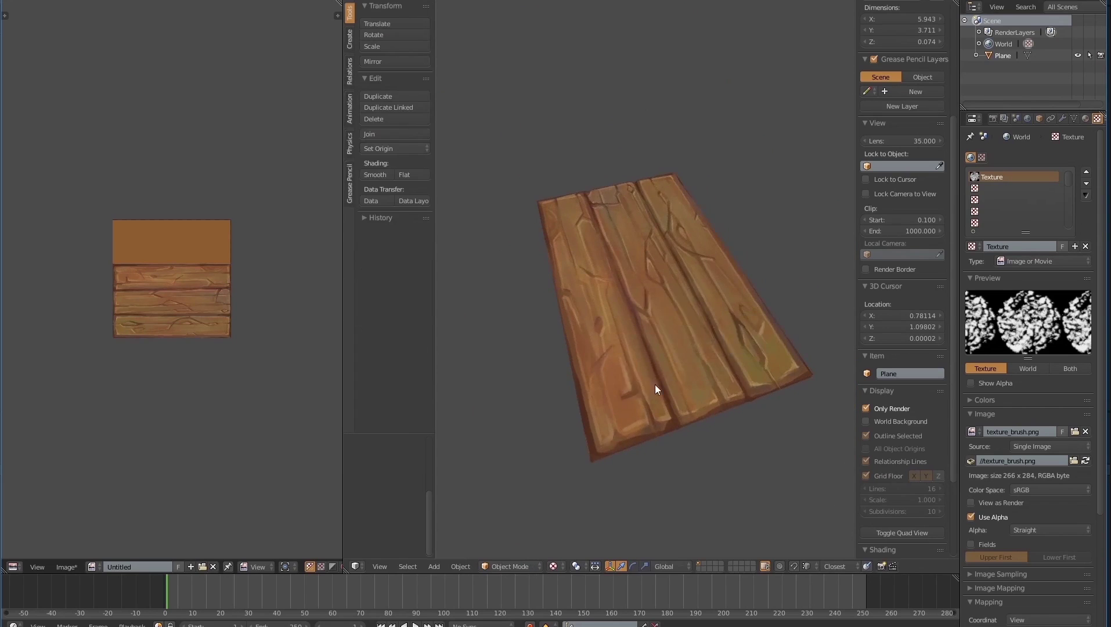
- Examine the finished plank texture on the plane from several angles and distances
scroll(673, 412, "down", 2)
middle_click_drag(681, 430, 725, 384)
scroll(667, 368, "up", 2)
key("Tab")
left_click(548, 505)
mouse_move(582, 464)
middle_mouse_down()
mouse_move(679, 400)
mouse_move(613, 411)
middle_mouse_up()
key("Tab")
left_click(543, 370)
mouse_move(543, 369)
middle_mouse_down()
mouse_move(632, 439)
mouse_move(670, 452)
middle_mouse_up()
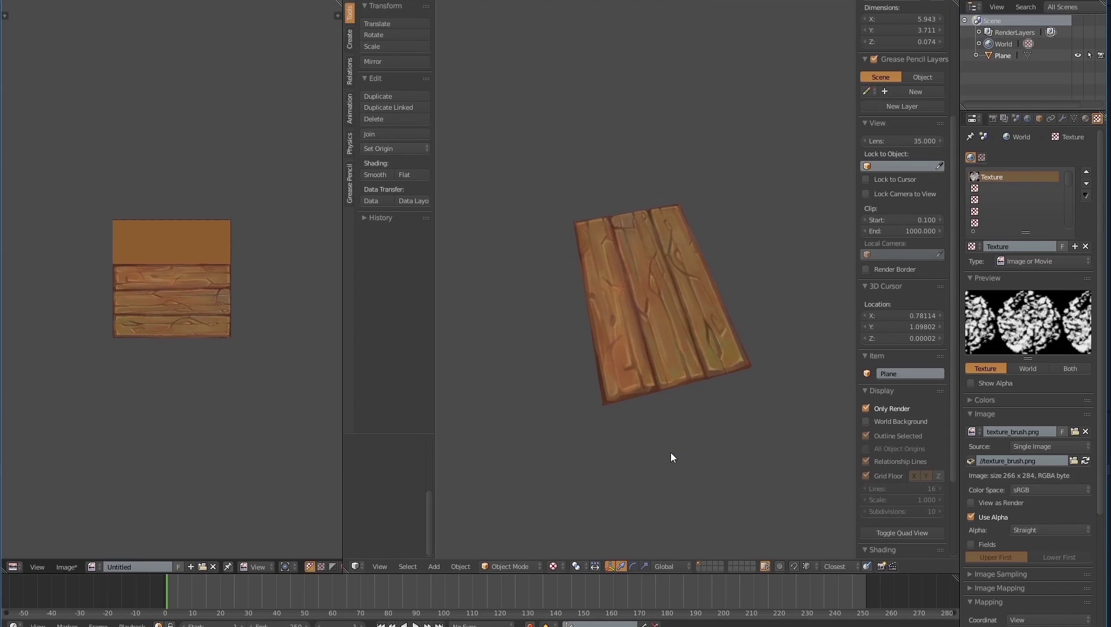